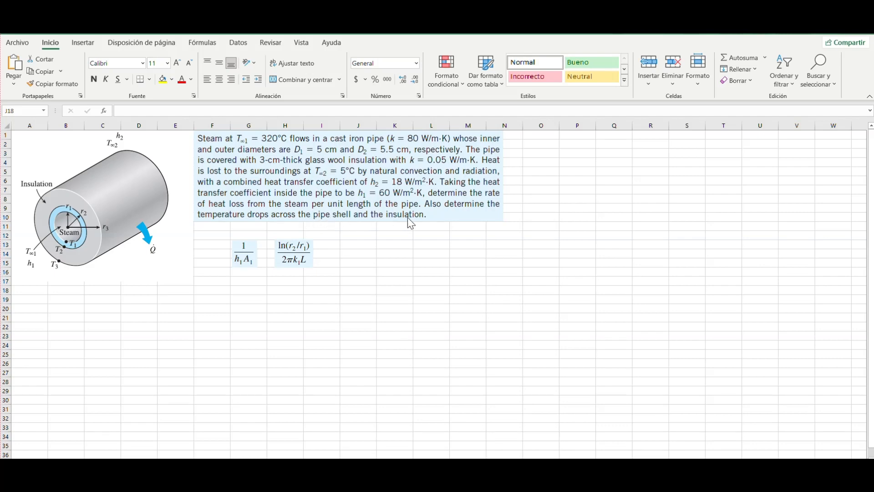
Enter the heading Nodos in cell G17 and centre it horizontally
left_click(369, 255)
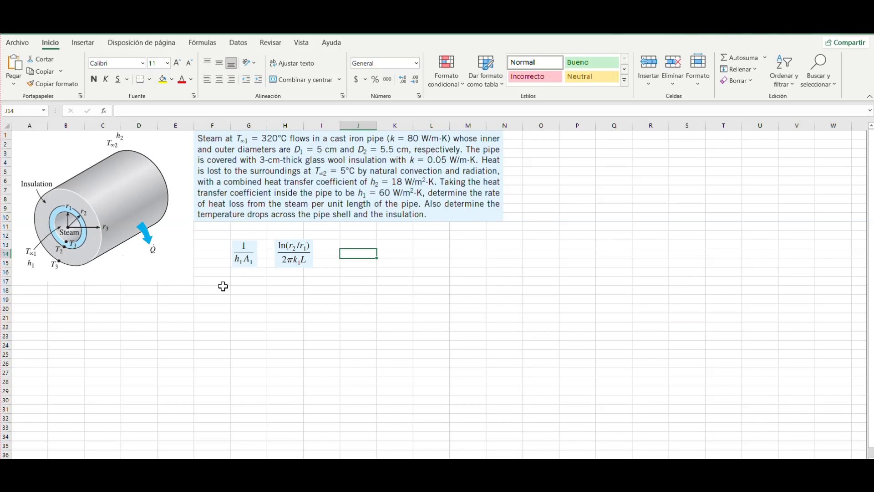
left_click(239, 282)
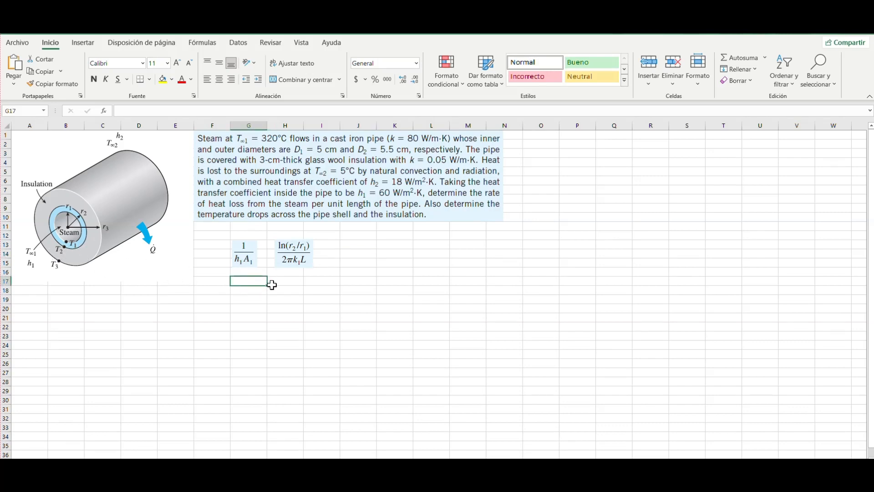
type("Nodos")
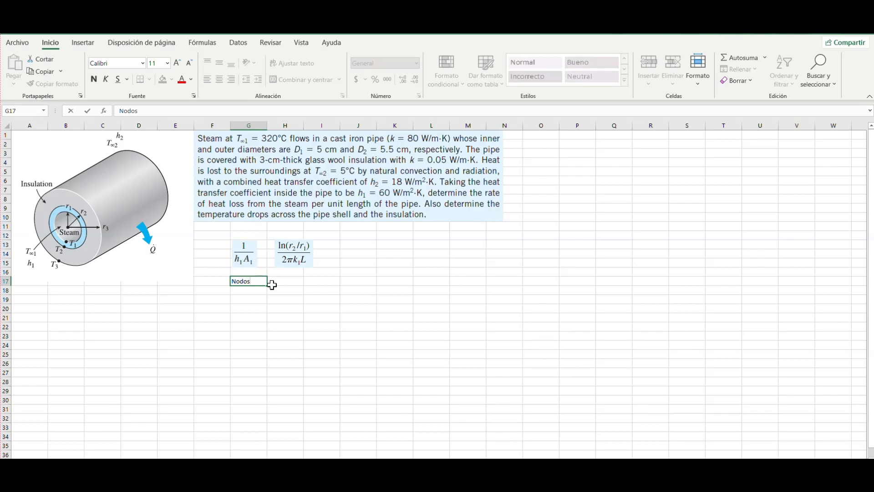
left_click(273, 286)
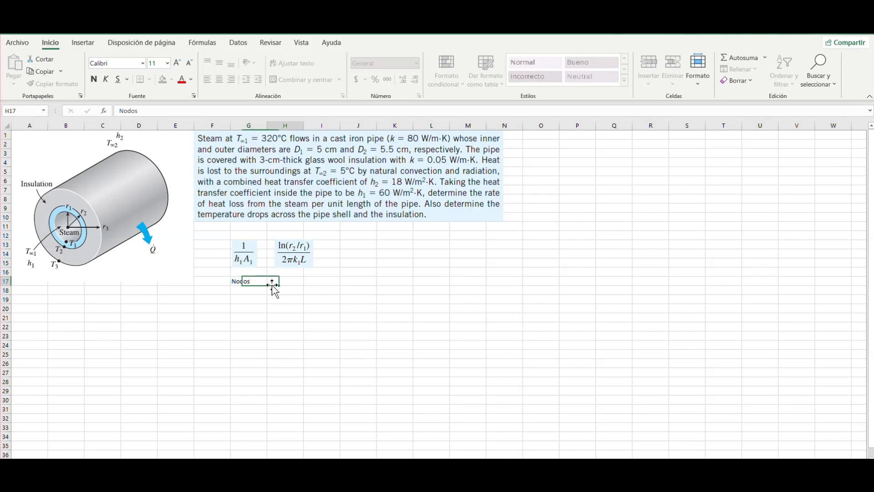
key("Left")
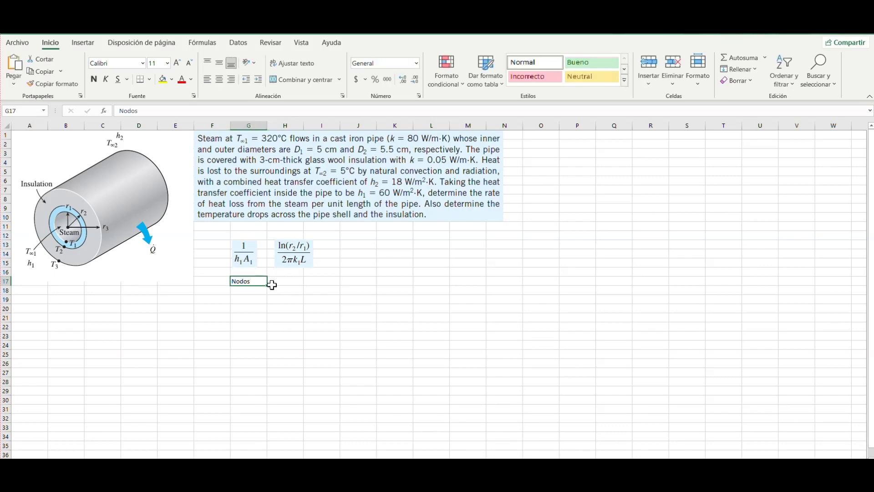
left_click(219, 79)
left_click(341, 356)
Enter Vapor as the first node label in cell G18
left_click(252, 291)
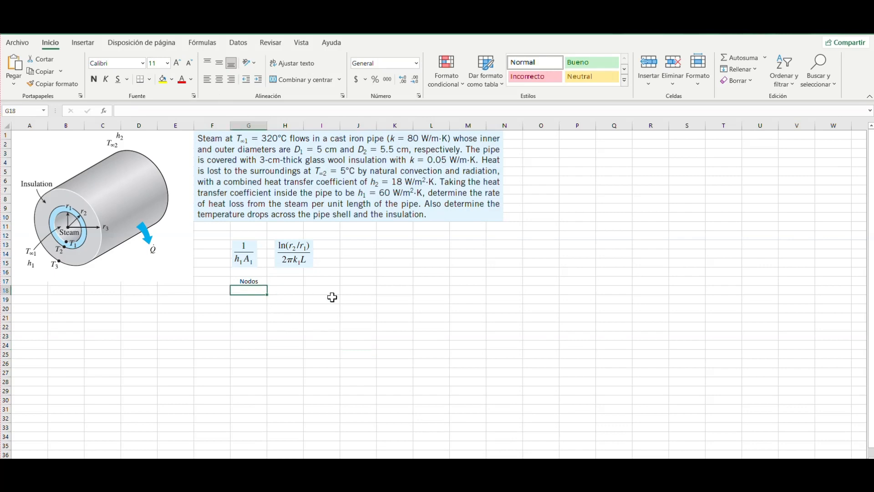
type("h1")
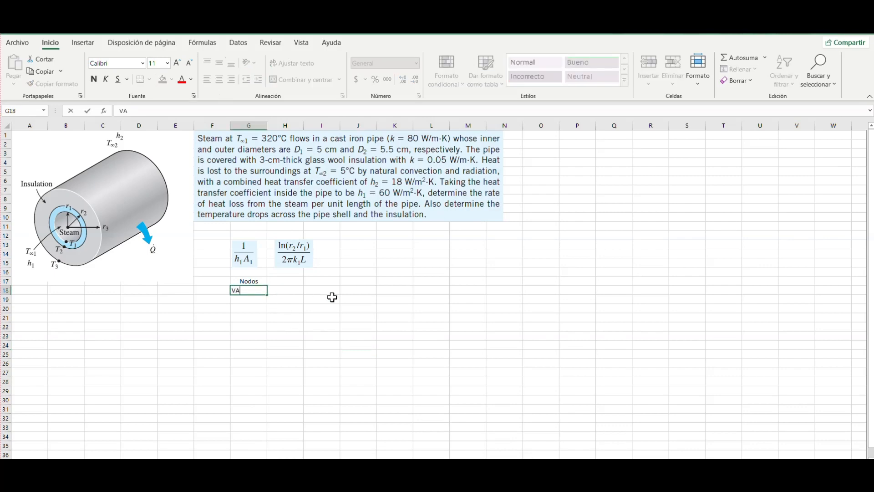
key("BackSpace")
key("BackSpace")
type("Vapor")
key("Return")
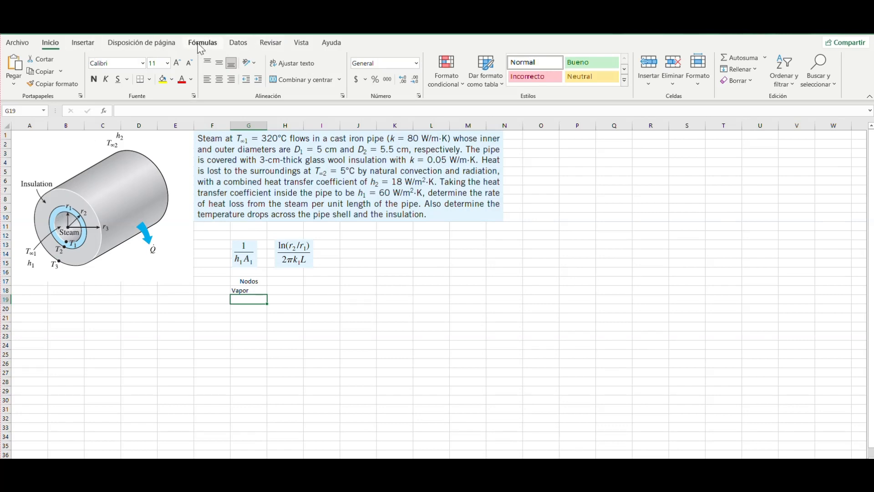
left_click(82, 47)
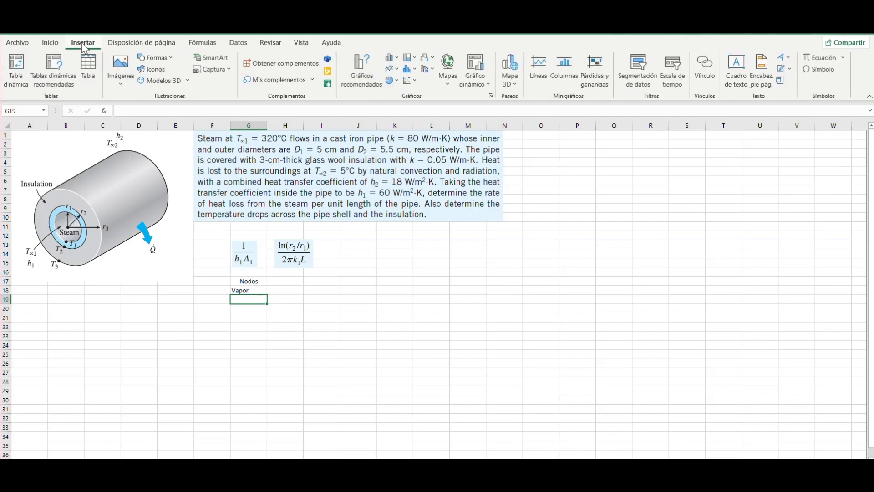
left_click(132, 45)
left_click(227, 46)
left_click(202, 43)
left_click(114, 45)
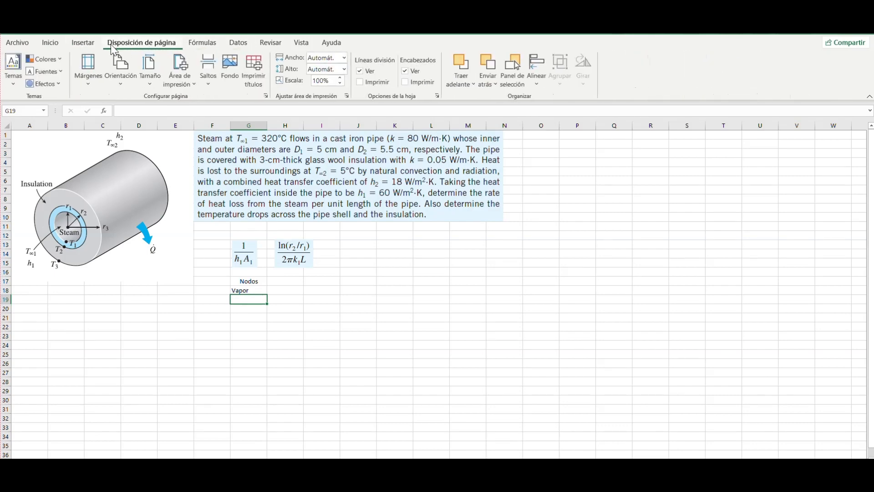
left_click(87, 44)
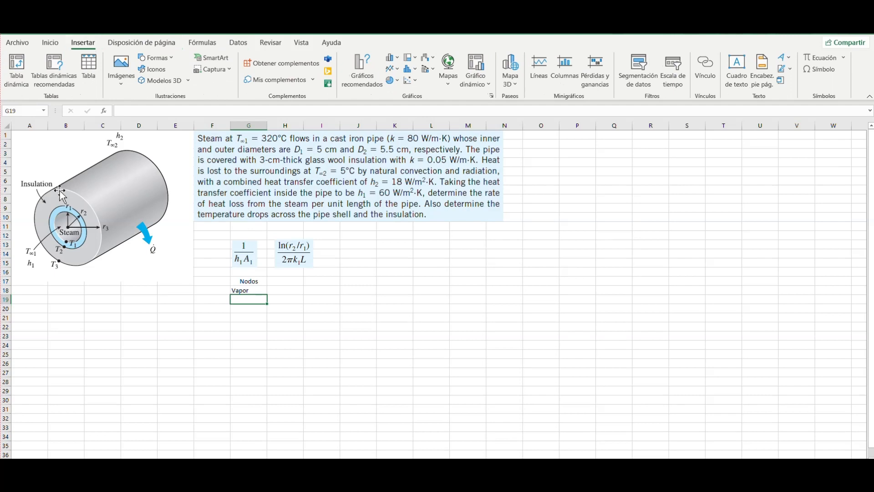
left_click(68, 229)
left_click(102, 335)
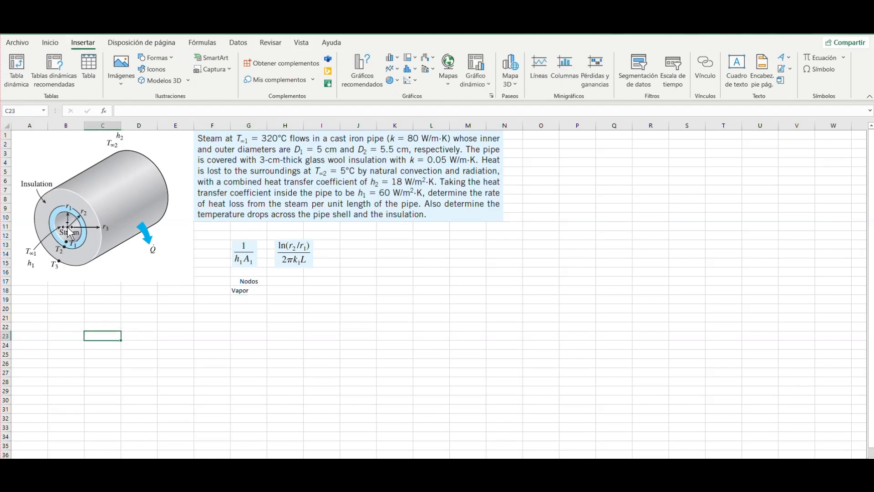
Enter the temperature symbol Ti for Vapor in cell H18
left_click(253, 291)
left_click(299, 291)
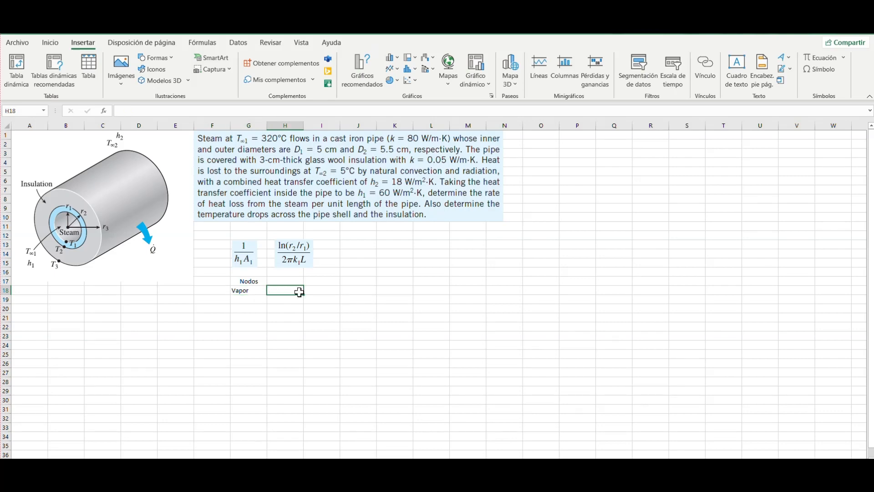
type("Ti")
key("Return")
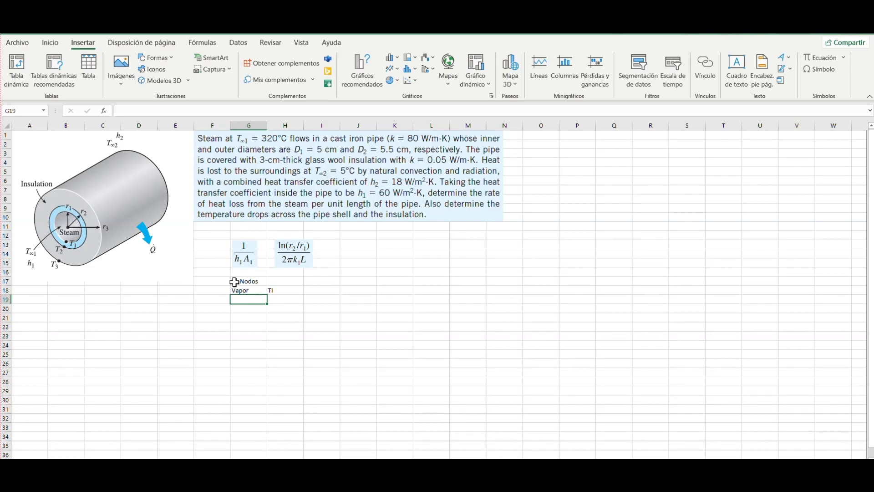
Add the pipe row by entering T1 in cell H19 and Tuberia in cell G19
left_click(287, 301)
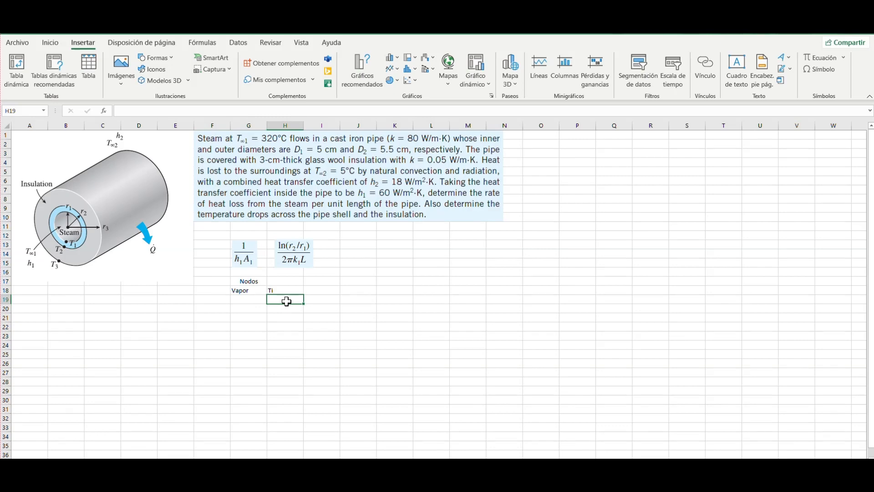
type("T1")
key("Left")
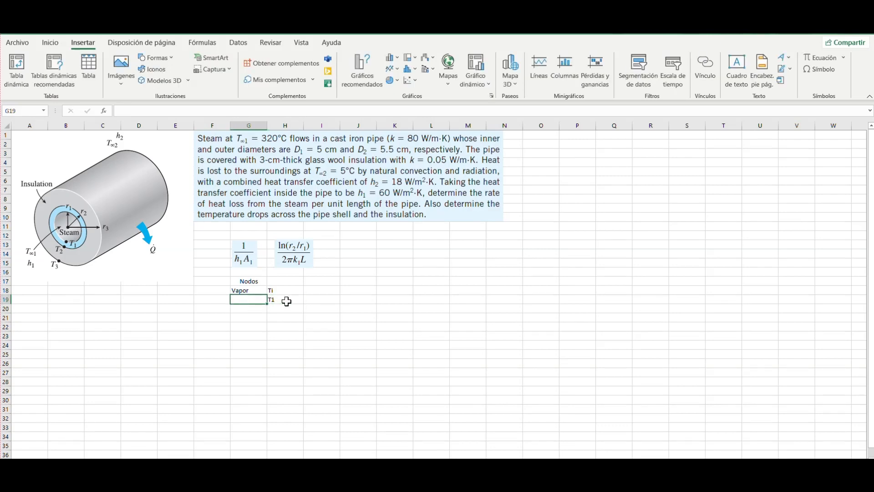
type("Tuberia")
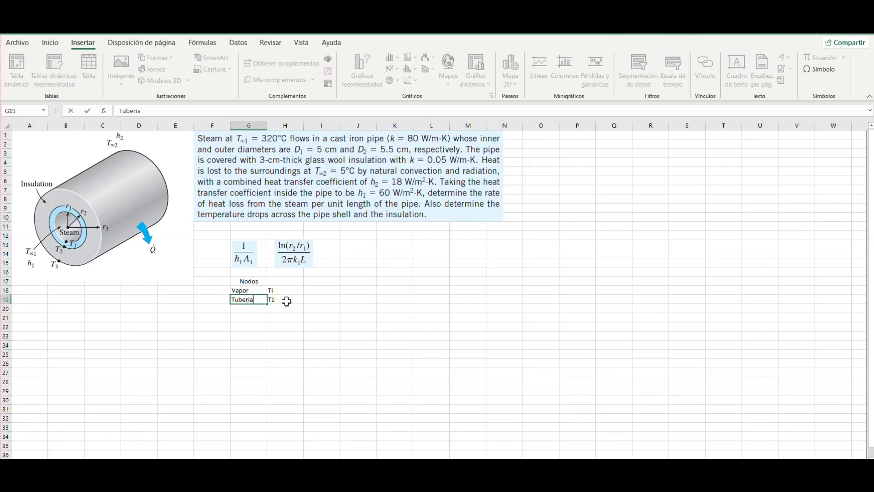
key("ctrl+Return")
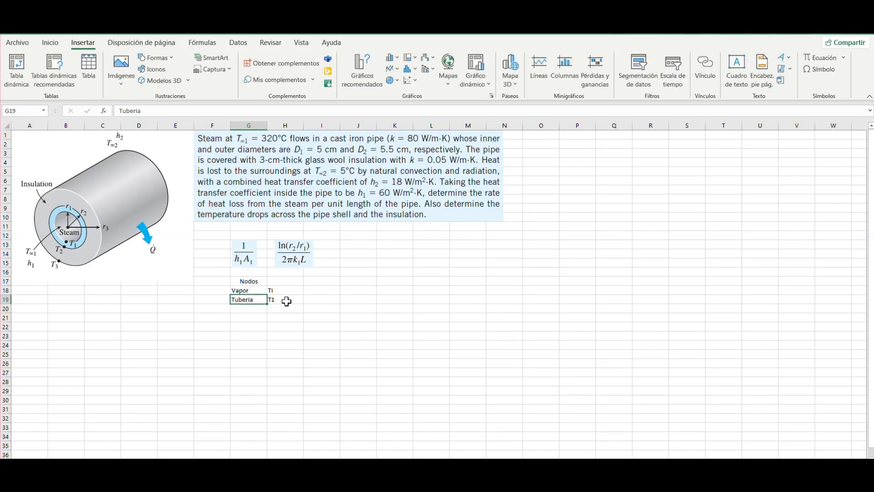
Merge cells G19:G20 for Tuberia, with the text left-aligned, vertically centred and wrapped
key("shift+Down")
left_click(50, 43)
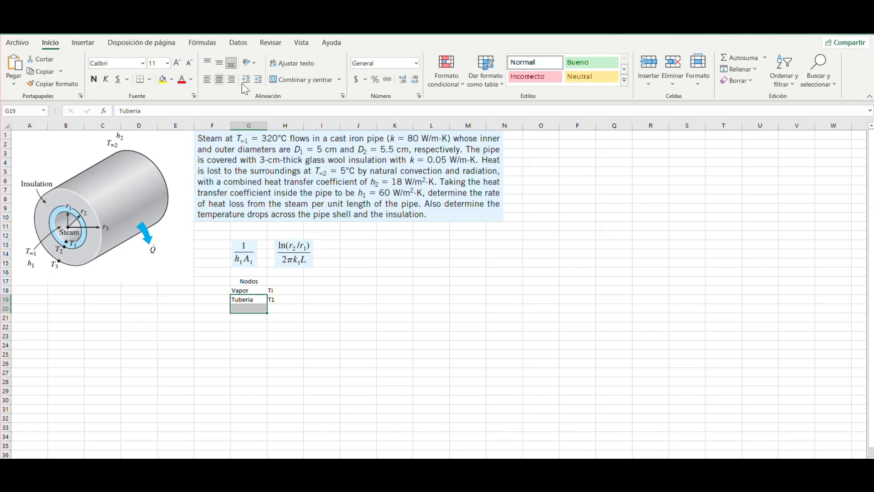
left_click(358, 299)
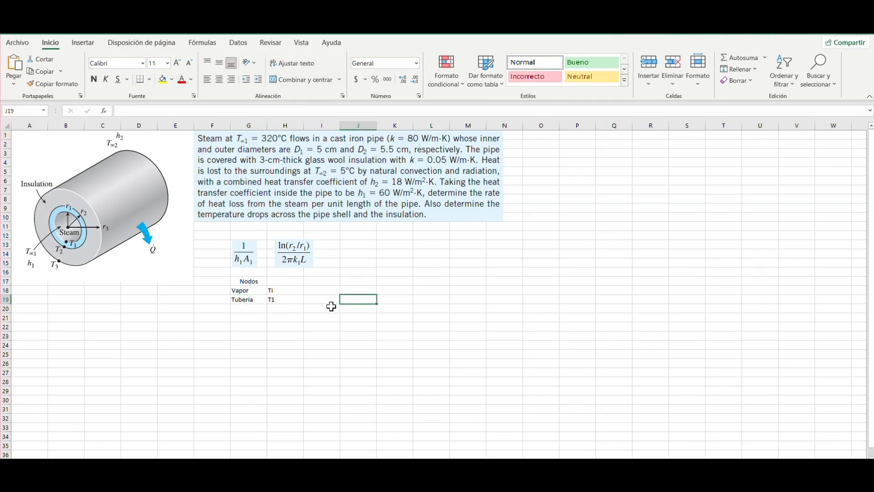
left_click_drag(248, 299, 248, 308)
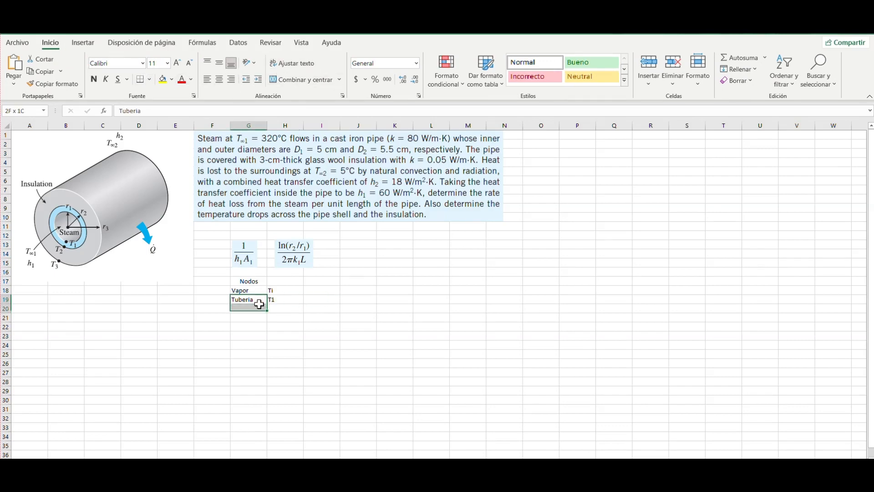
left_click(287, 81)
left_click(207, 79)
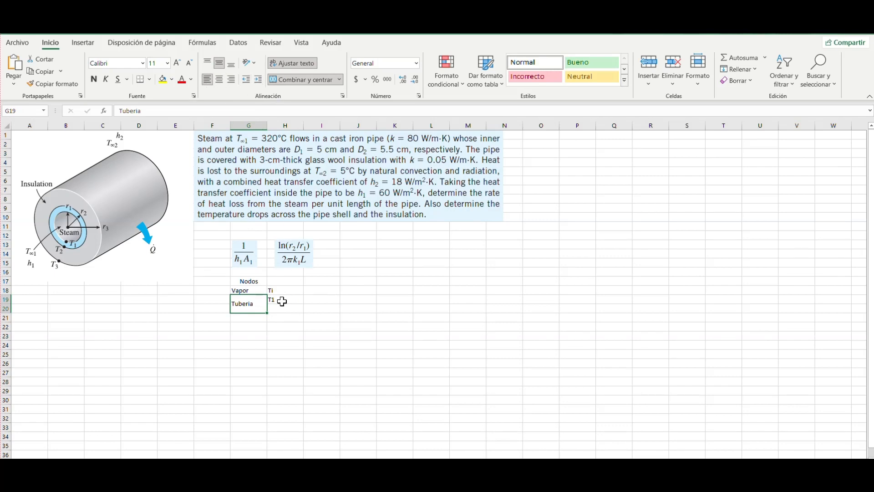
Enter T2 in cell H20 as the second temperature node of Tuberia
left_click(280, 299)
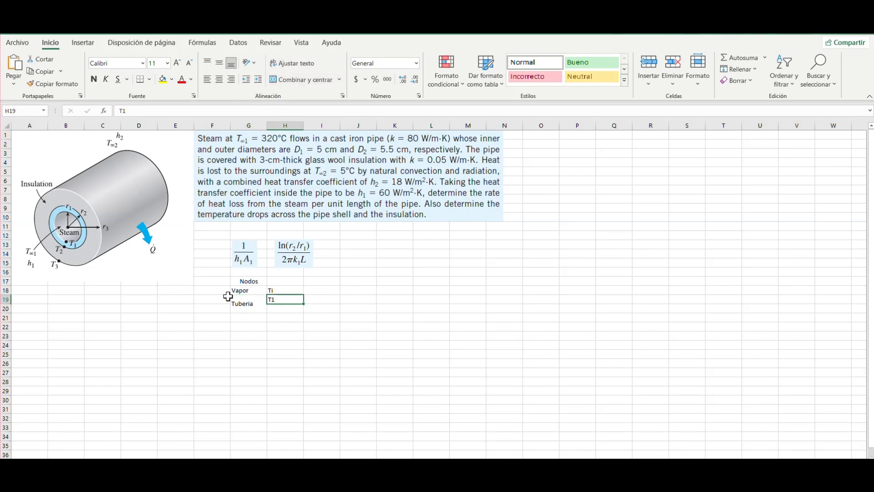
left_click(284, 309)
type("T")
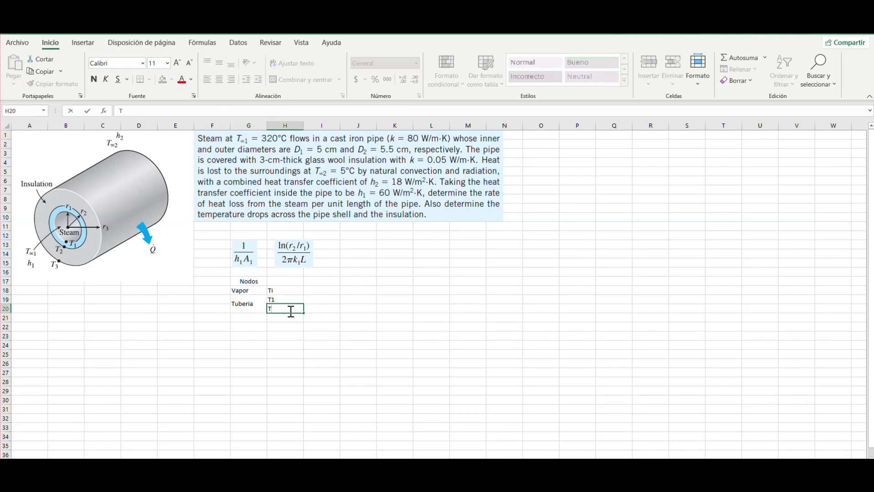
type("2")
key("Return")
Add the insulation row with Aislante in cell G21 and T3 in cell H21
key("Left")
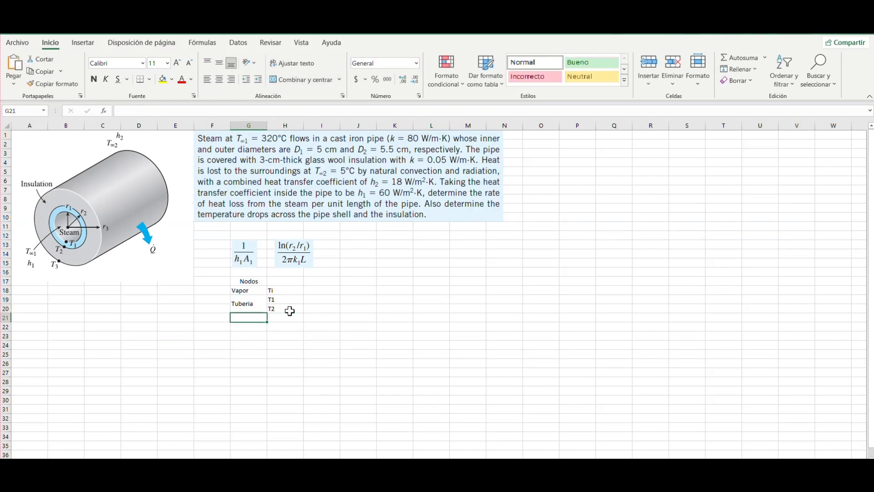
type("Aislante")
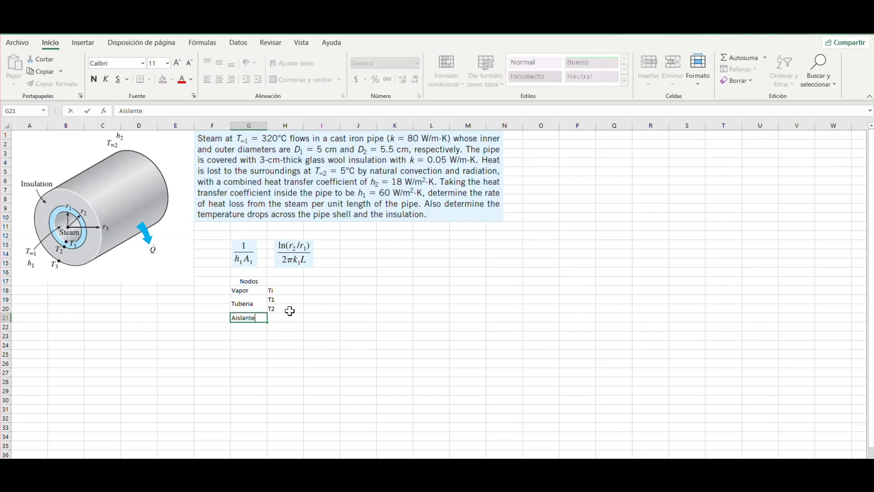
key("Return")
key("Up")
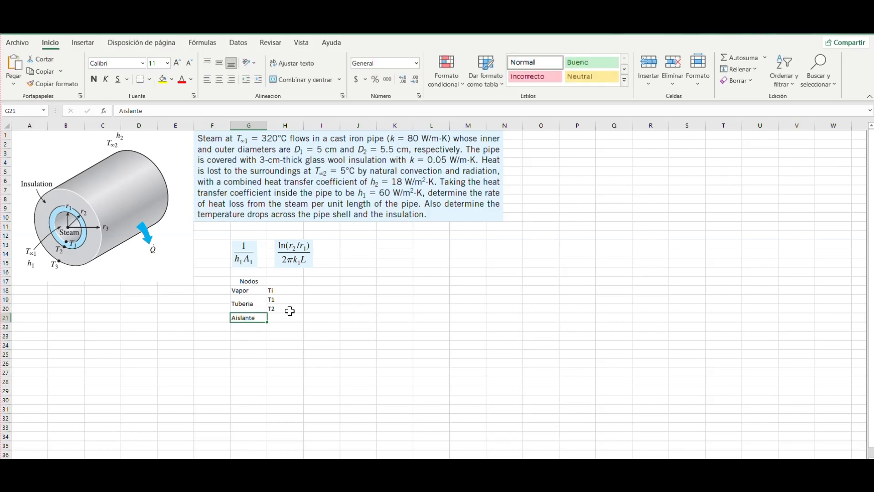
key("Right")
type("T")
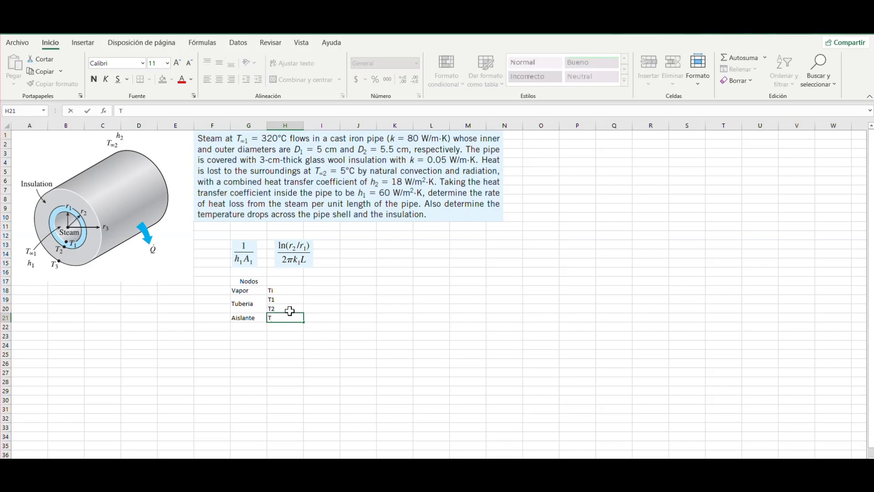
key("Return")
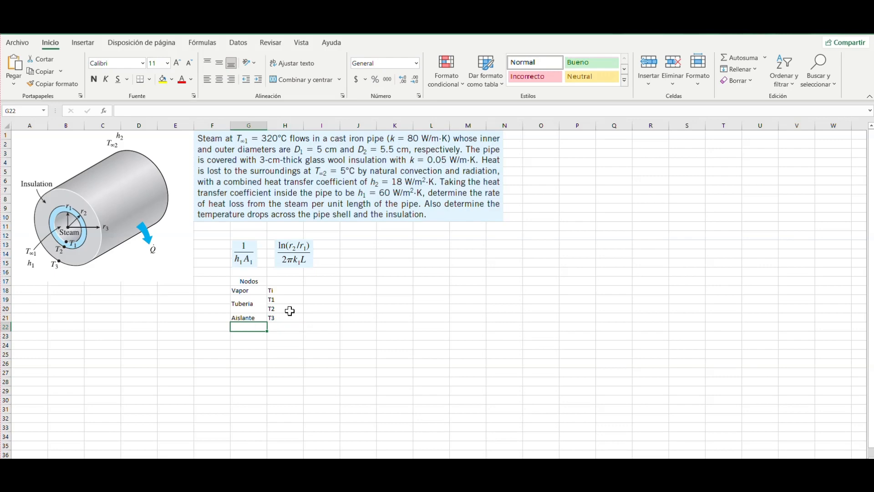
Add the surroundings row with Ambiente in cell G22 and To in cell H22
type("ma")
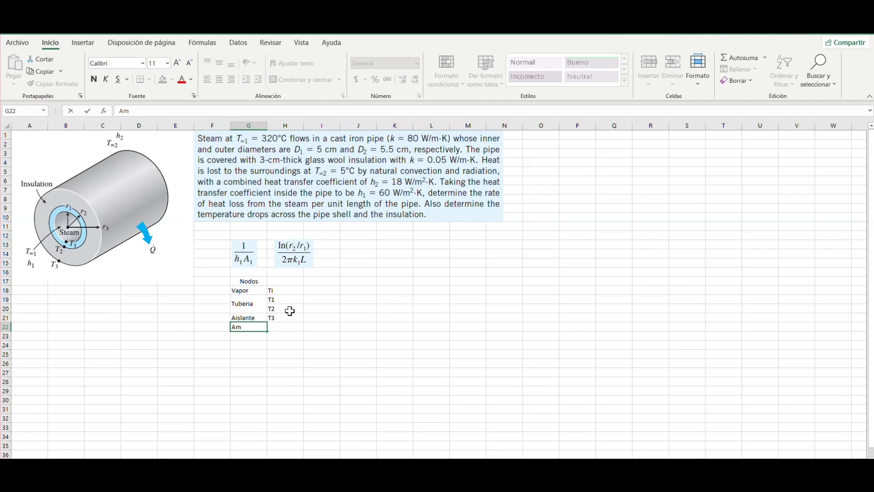
key("Tab")
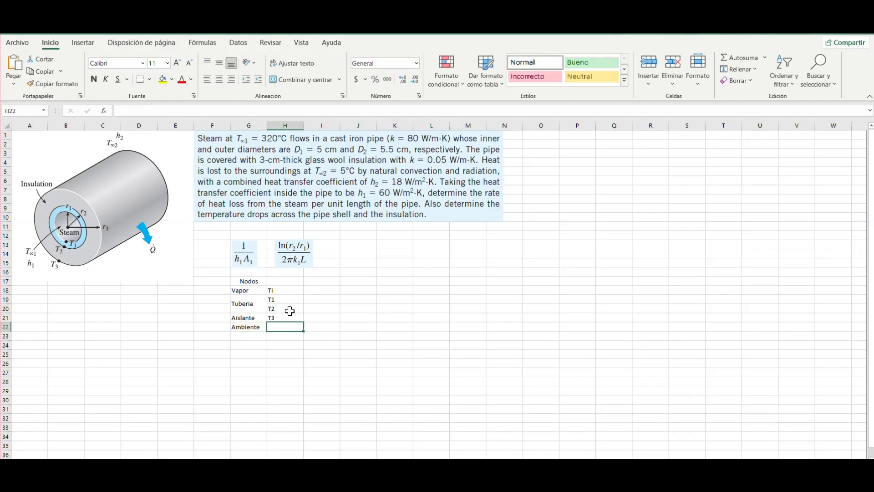
type("To")
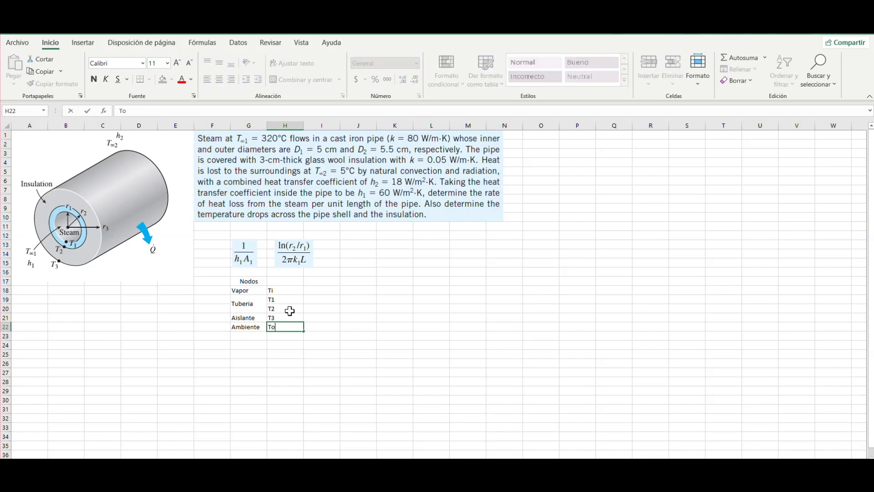
key("Up")
Merge and centre the Nodos heading across cells G17:H17
key("Up")
key("Up")
key("Up")
key("Up")
key("Left")
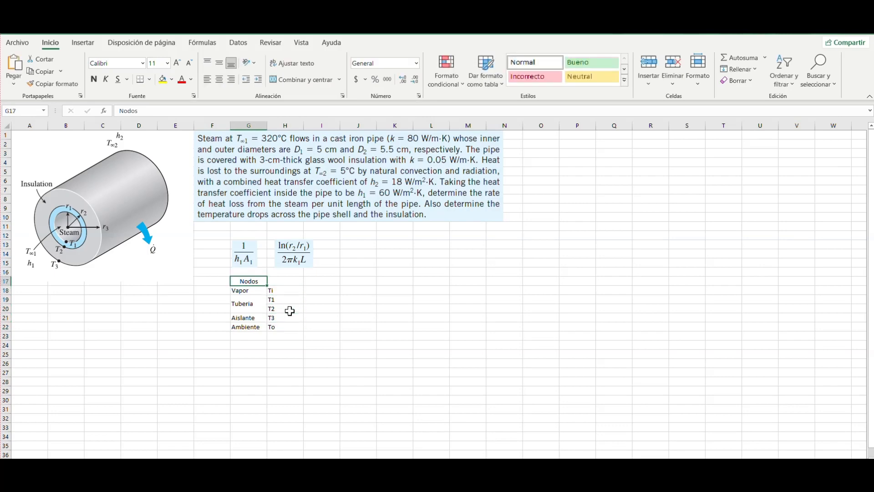
key("shift+Right")
left_click(294, 79)
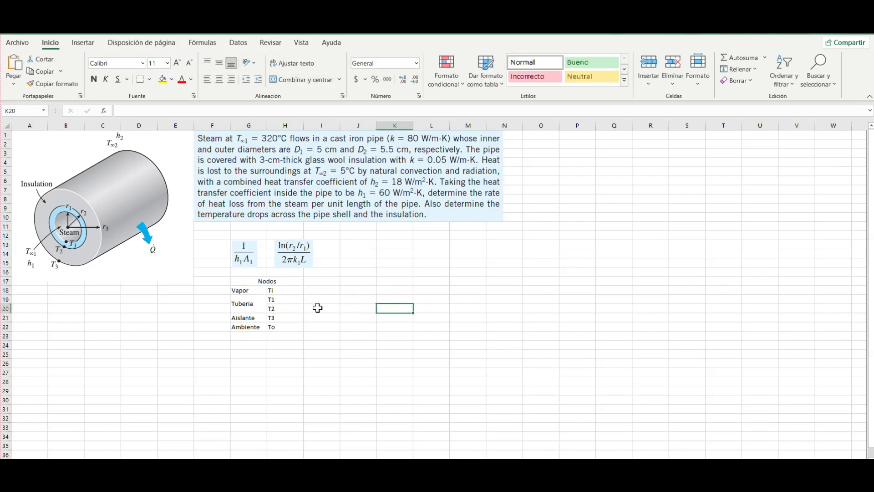
Centre the node symbols in cells H18:H22 and left-align the material names in cells G18:G22
left_click_drag(290, 285, 251, 326)
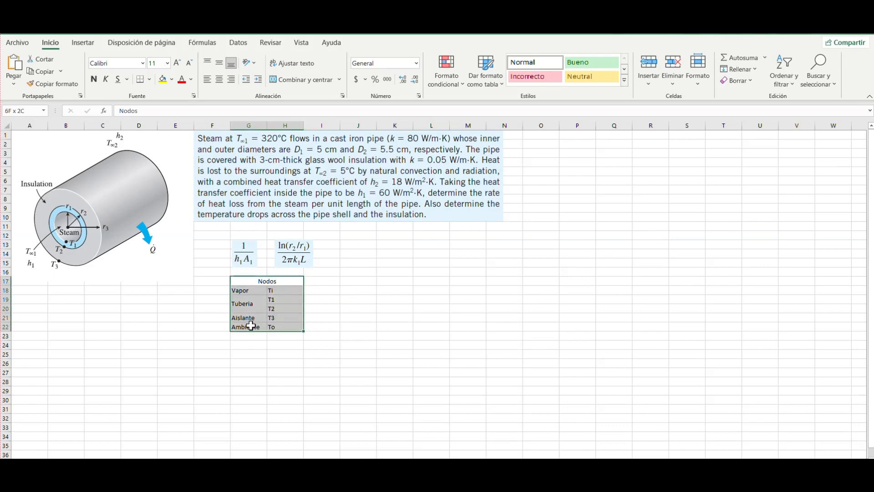
left_click(218, 80)
left_click(219, 79)
left_click_drag(248, 290, 242, 326)
left_click(207, 80)
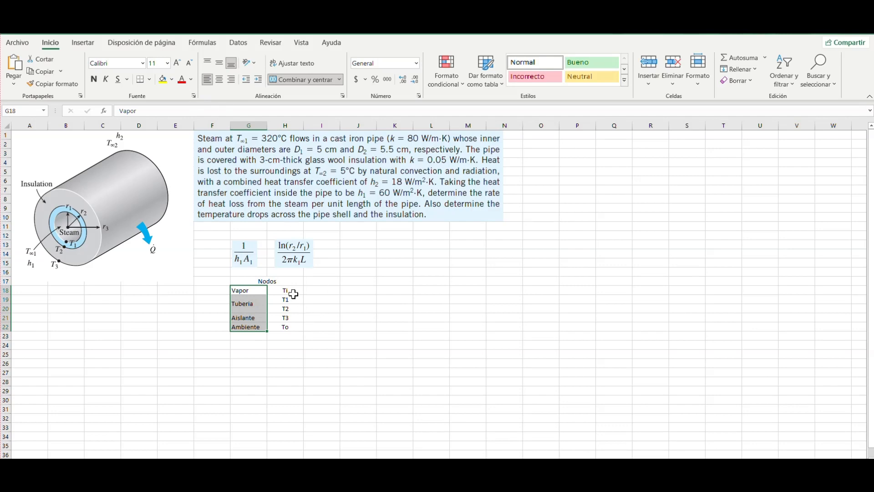
left_click_drag(291, 282, 296, 294)
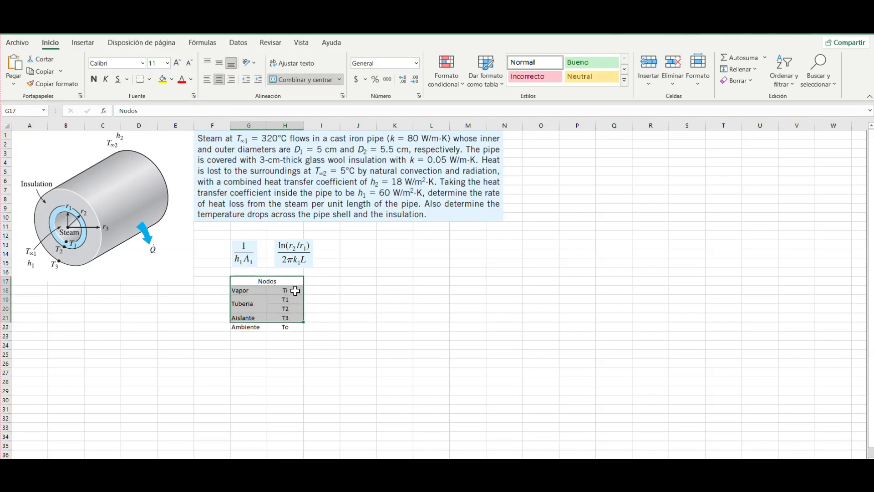
left_click(296, 291)
left_click(294, 300)
left_click(293, 308)
left_click(293, 319)
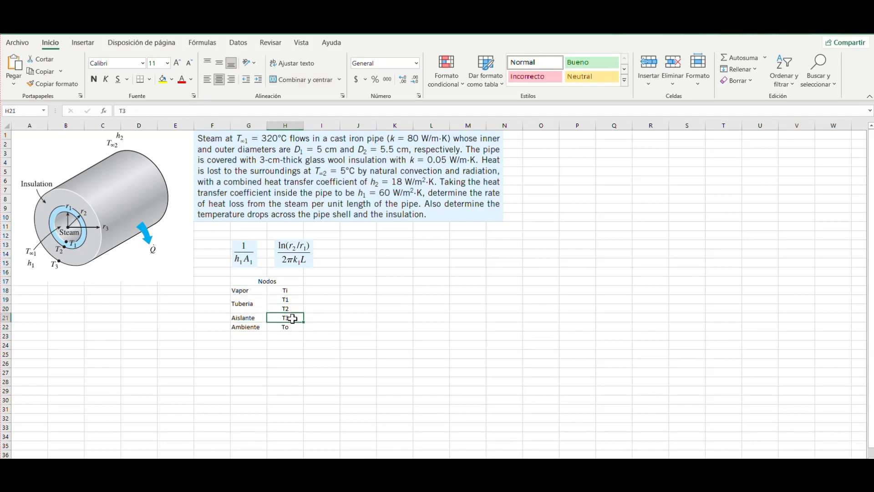
left_click(294, 327)
Apply all borders to the Nodos table in cells G17:H22
left_click_drag(293, 327, 264, 280)
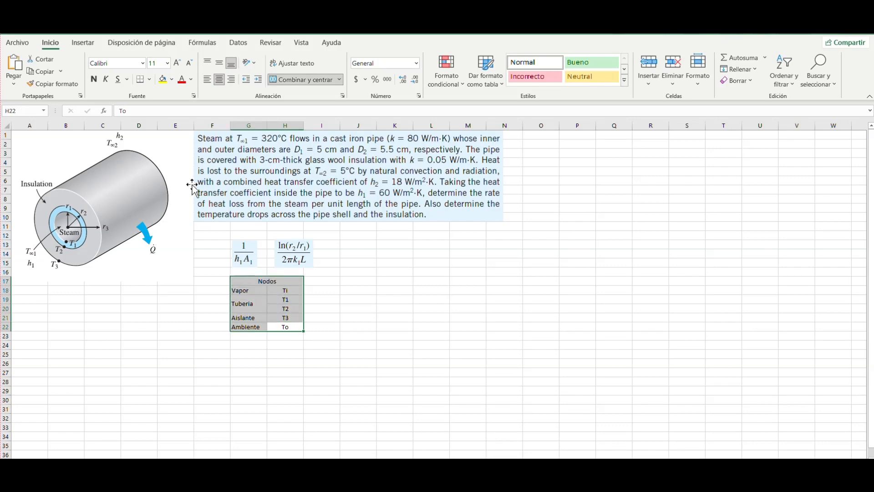
left_click(149, 79)
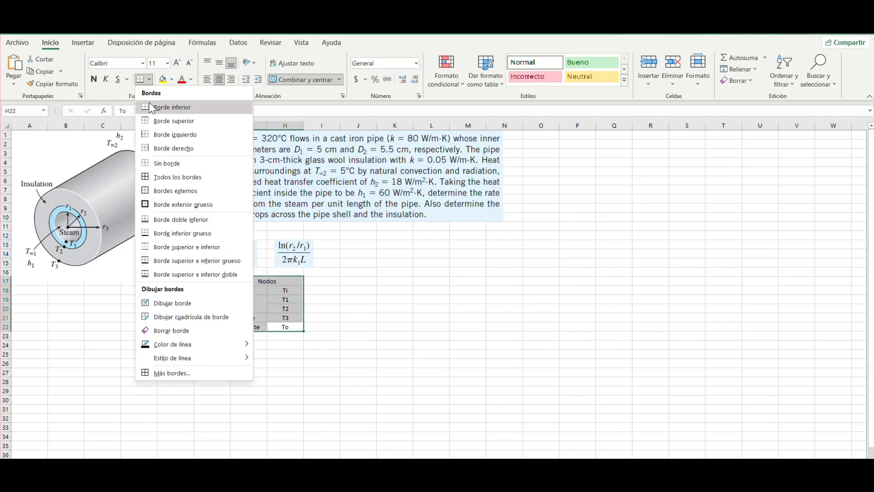
left_click(162, 176)
left_click(357, 299)
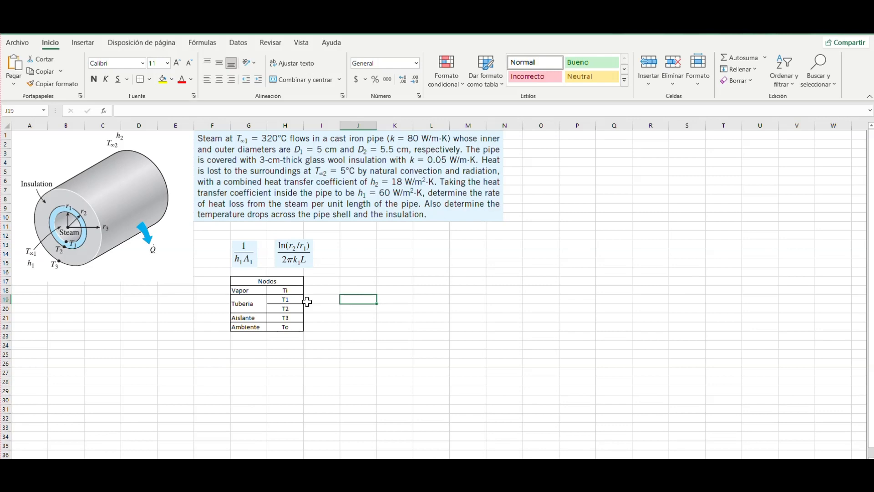
left_click(293, 290)
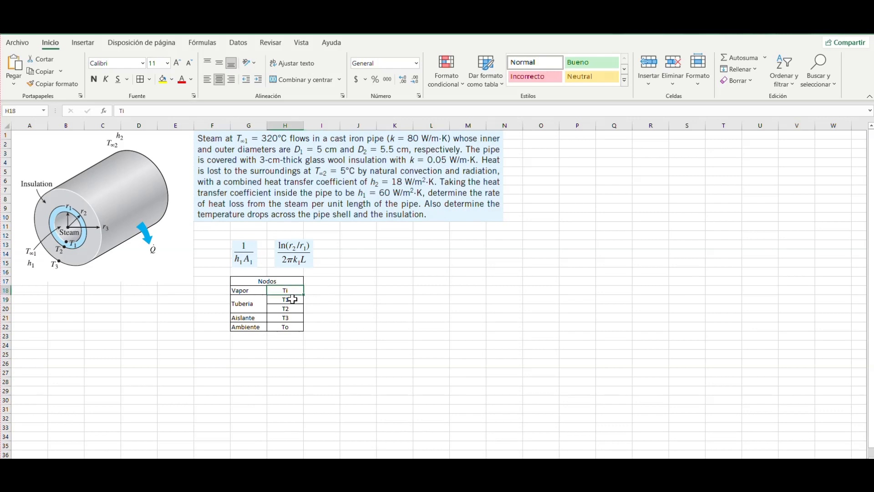
left_click(293, 299)
left_click(293, 290)
left_click(294, 300)
left_click(292, 291)
left_click(292, 298)
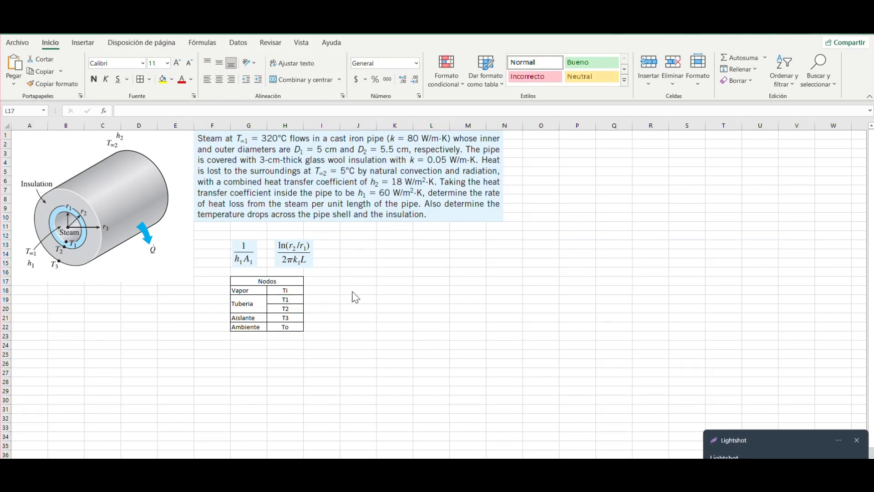
Paste the copied thermal resistance network image beside the Nodos table, enlarge it and place it at about rows 15 to 20
left_click(387, 271)
key("ctrl+v")
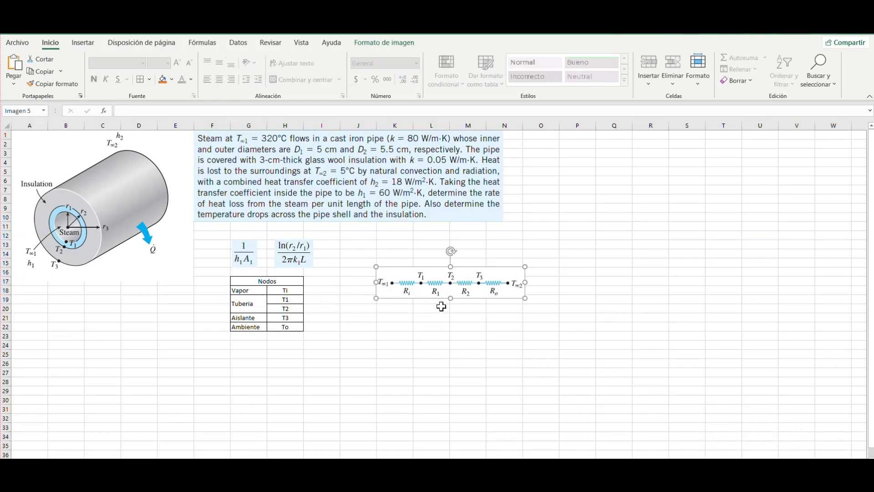
left_click_drag(524, 298, 556, 324)
left_click_drag(515, 296, 476, 276)
left_click(475, 347)
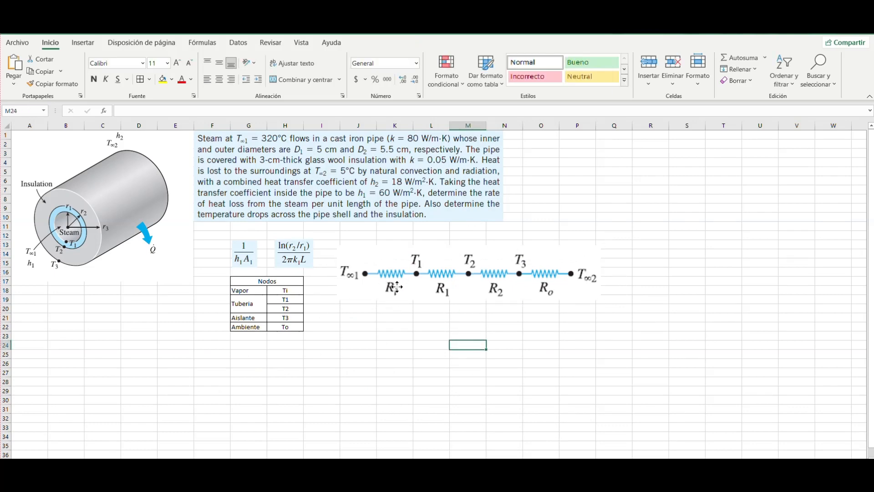
left_click_drag(388, 299, 387, 312)
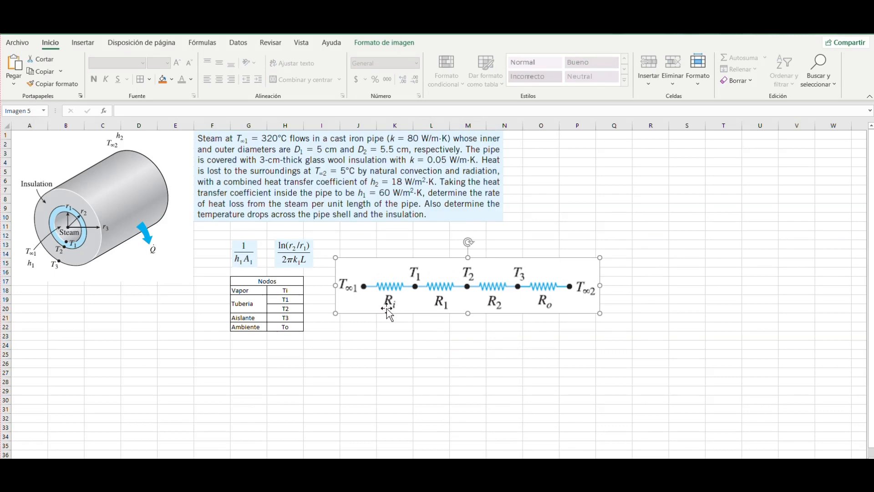
Match the Vapor, Tuberia, Aislante and Ambiente rows of the Nodos table with resistances Ri, R1, R2 and Ro in the network image
left_click(247, 290)
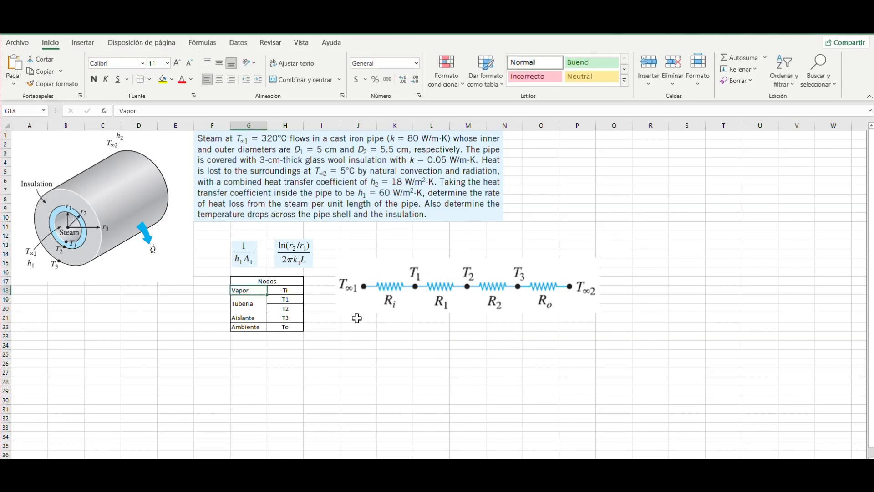
left_click(442, 301)
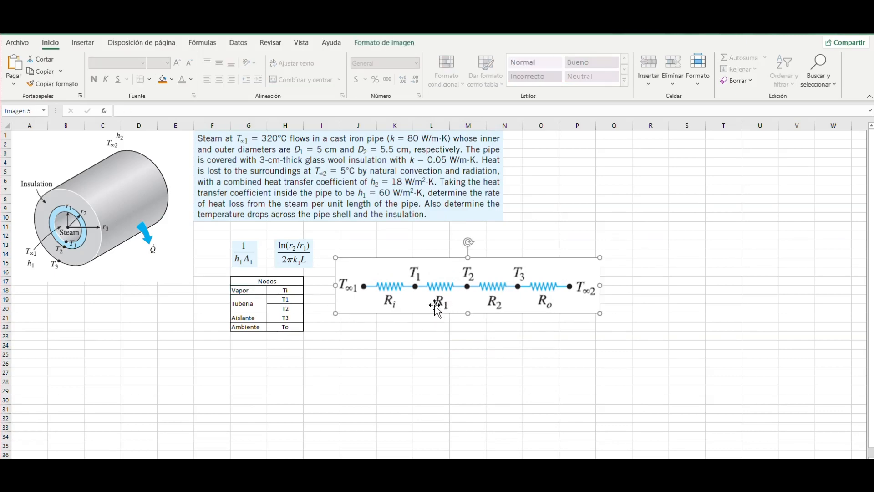
left_click(246, 306)
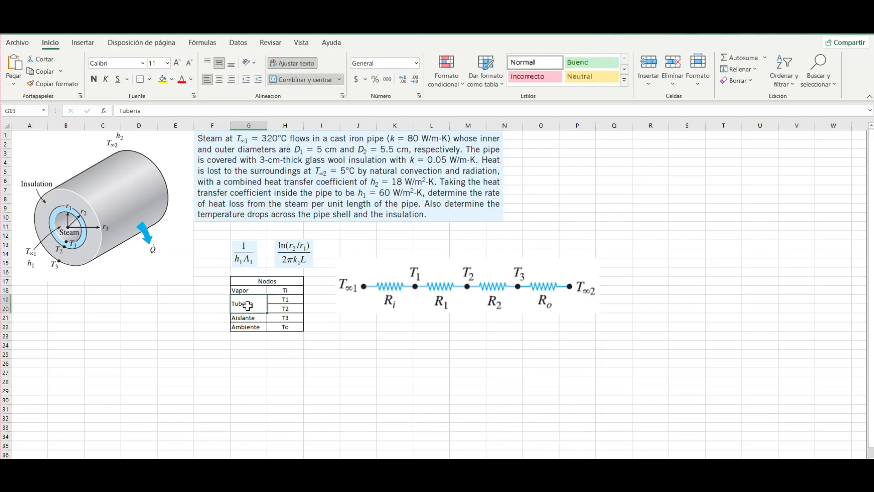
left_click(487, 298)
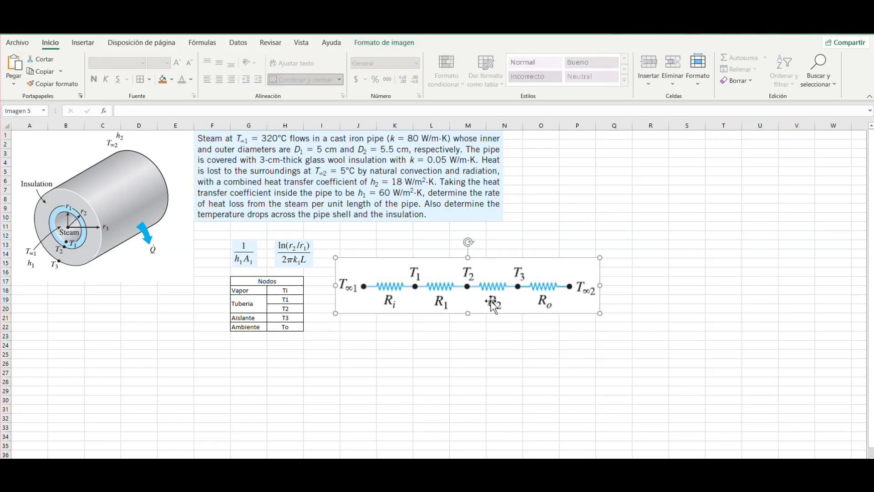
left_click(245, 317)
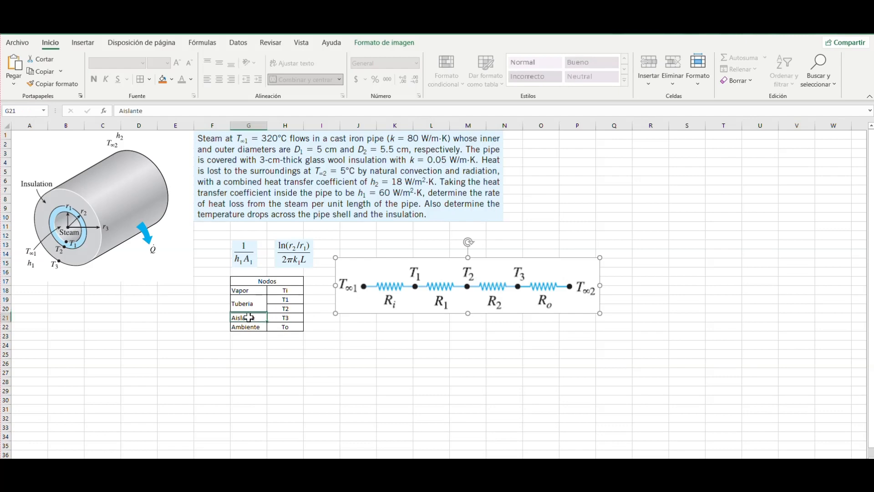
left_click(545, 298)
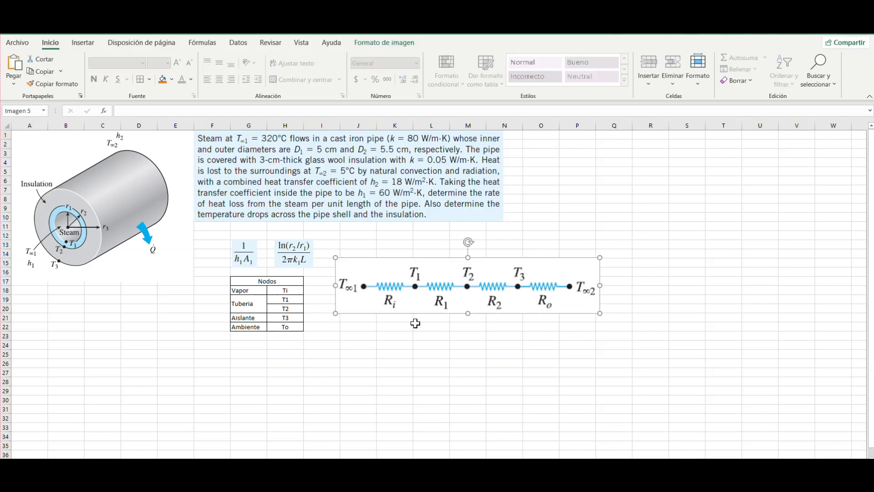
left_click(247, 328)
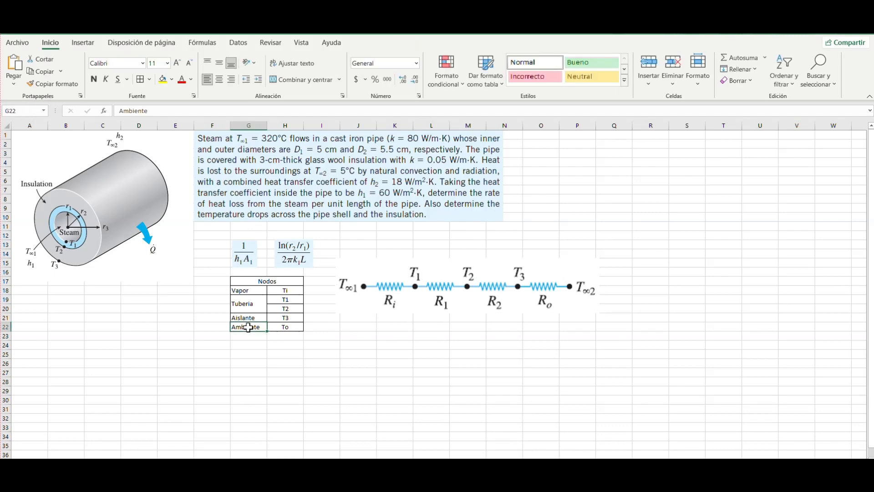
left_click(390, 301)
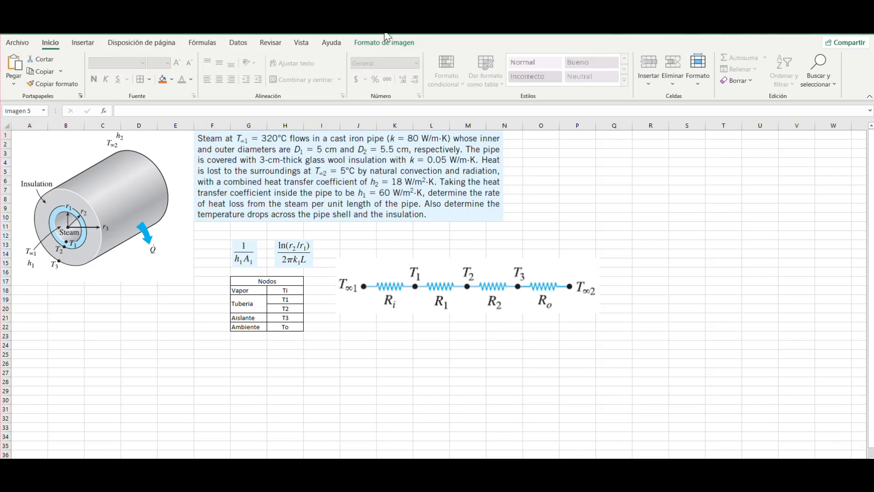
key("Escape")
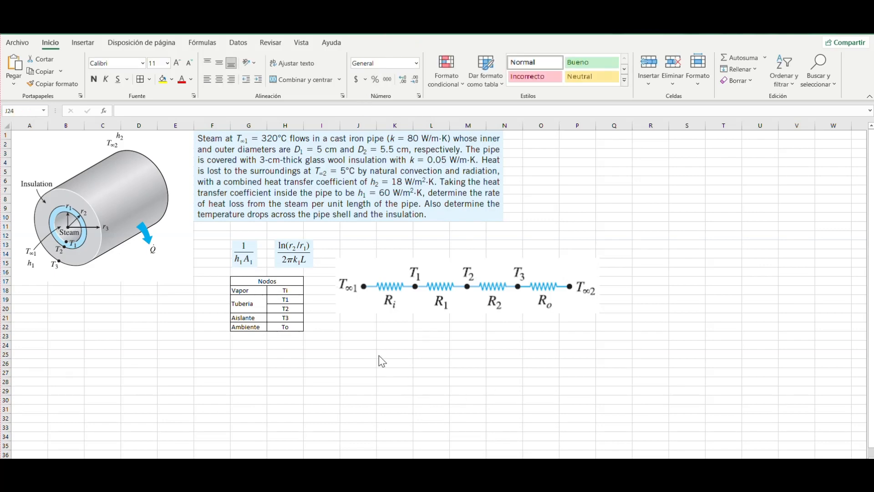
Paste the copied heat-rate equation image for Q below the resistance network, enlarge it and centre it beneath the network
left_click(364, 343)
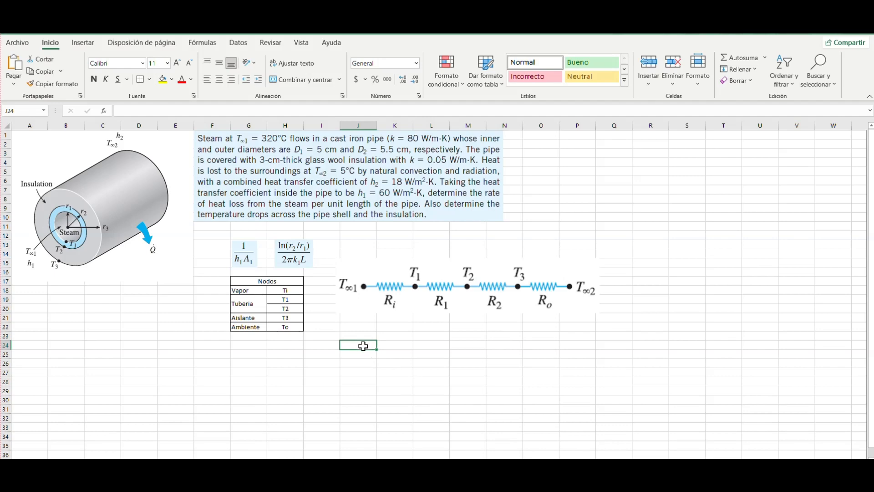
key("ctrl+v")
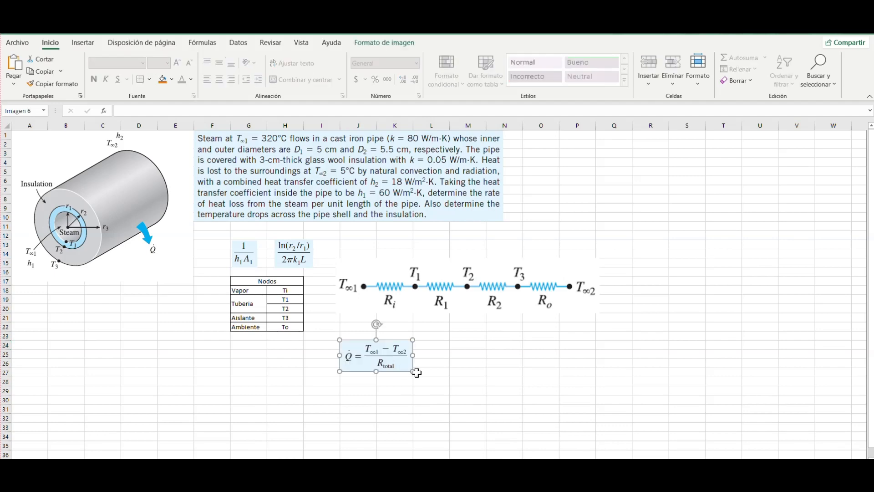
left_click_drag(417, 372, 481, 367)
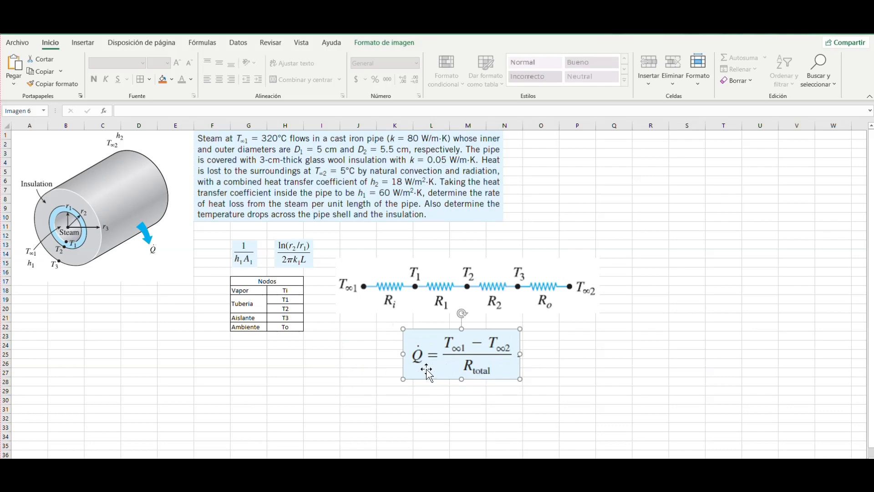
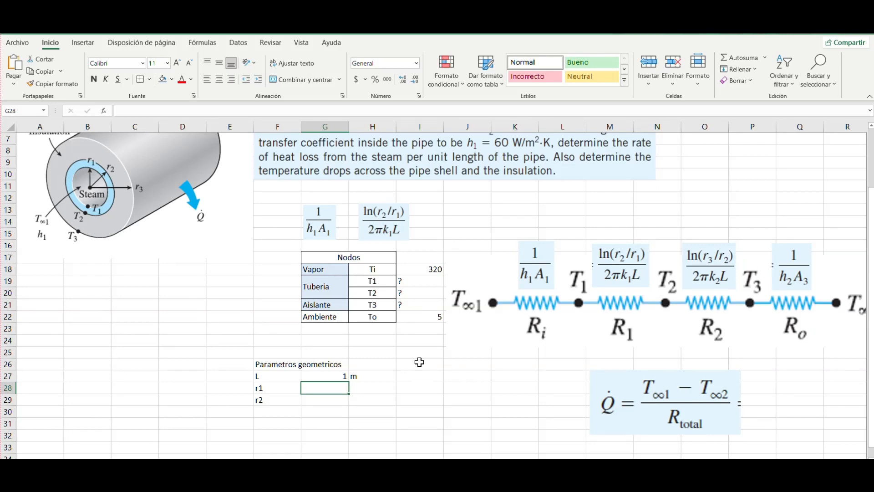
Enter the inner radius r1 in cell G28 as a formula dividing 2.5 by 100, with the unit m in cell H28
key("ctrl+Return")
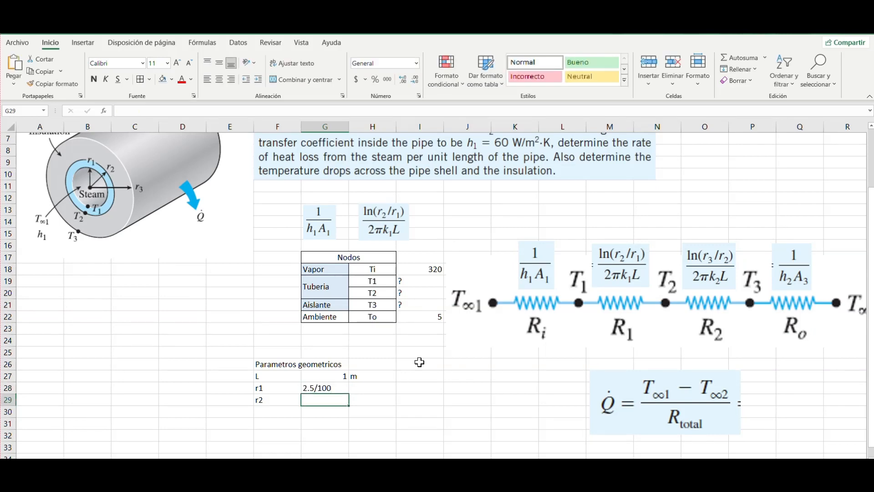
double_click(305, 388)
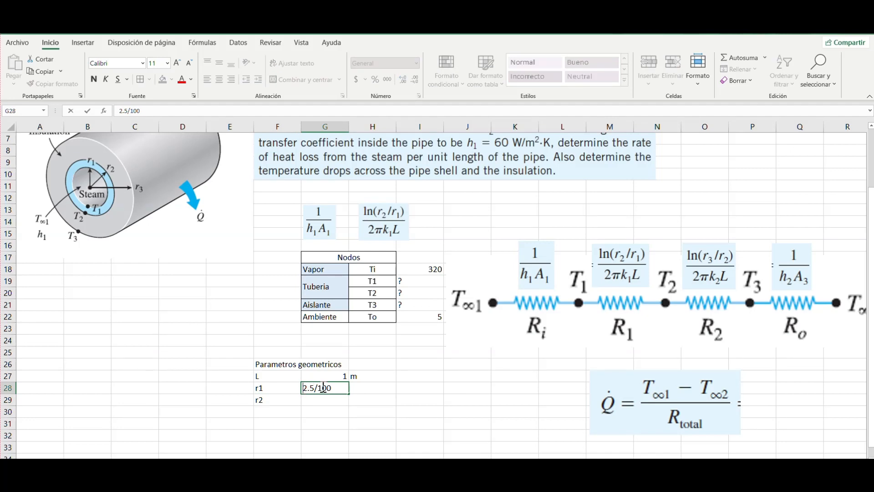
key("ctrl+Return")
left_click(371, 390)
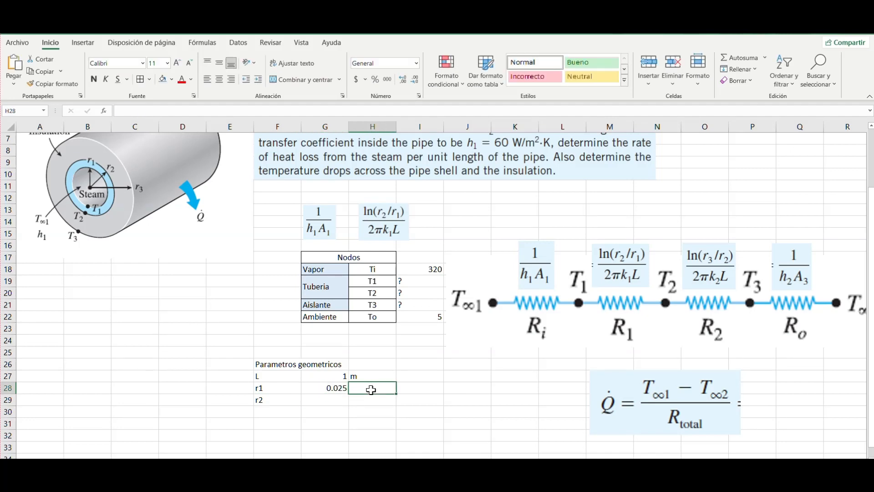
Look up outer diameter D2 in the problem statement and enter r2 in cell G29 as the formula 5.5/2
left_click(339, 398)
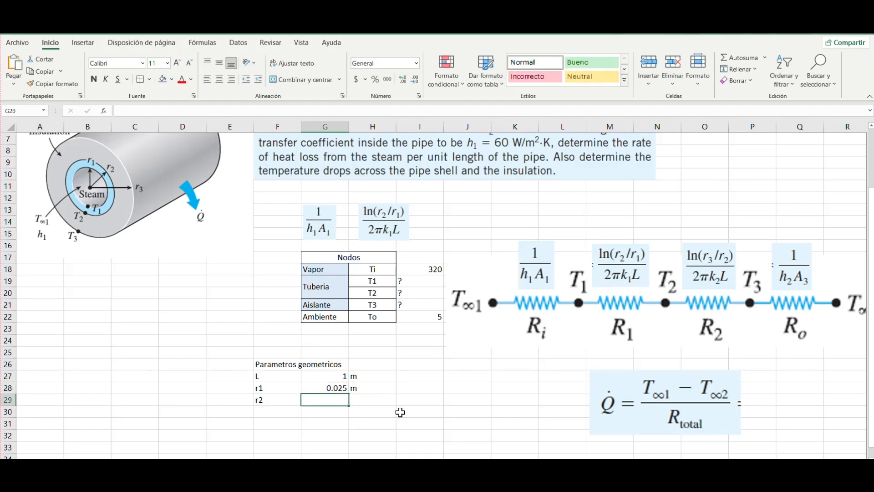
scroll(410, 400, "up", 2)
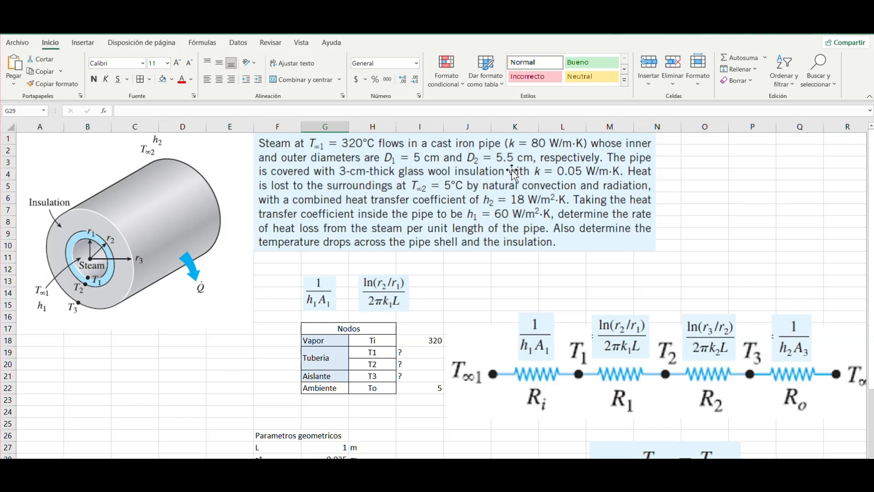
scroll(398, 295, "down", 5)
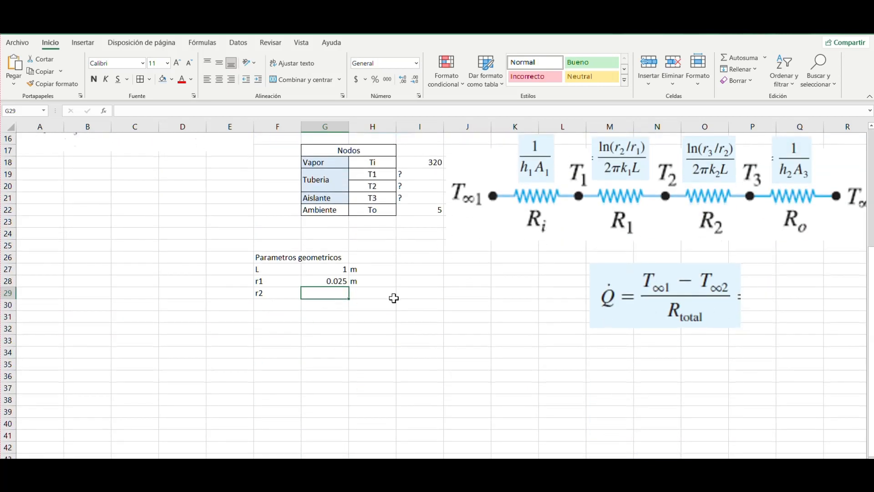
type("+")
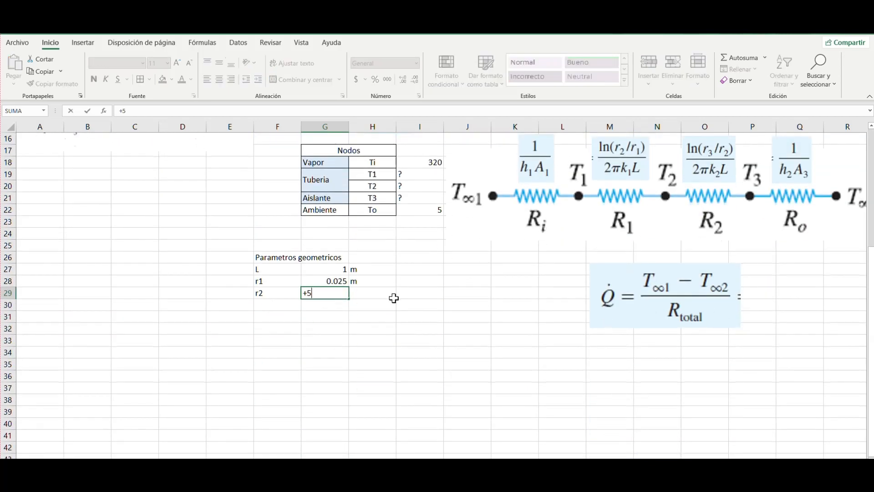
type("5.5/2")
key("Return")
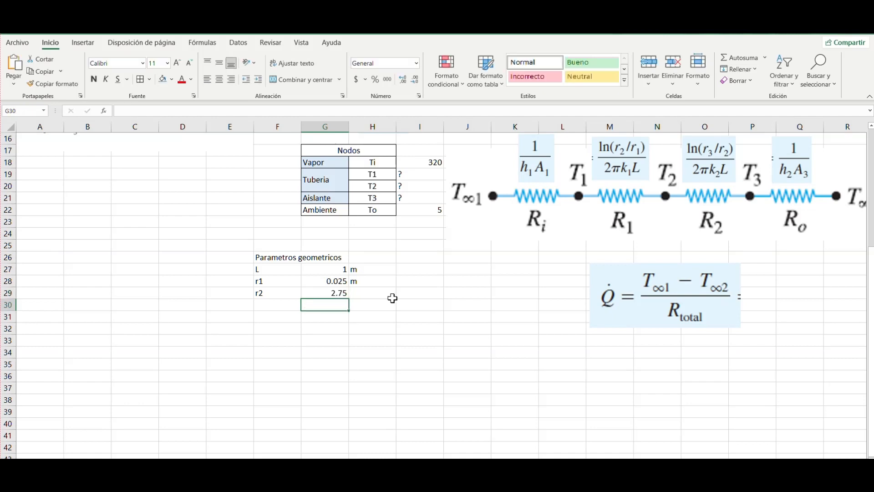
Convert r2 in cell G29 to metres by changing its formula to =(5.5/2)/100
double_click(332, 293)
key("Left")
key("Left")
key("Left")
key("Left")
key("Left")
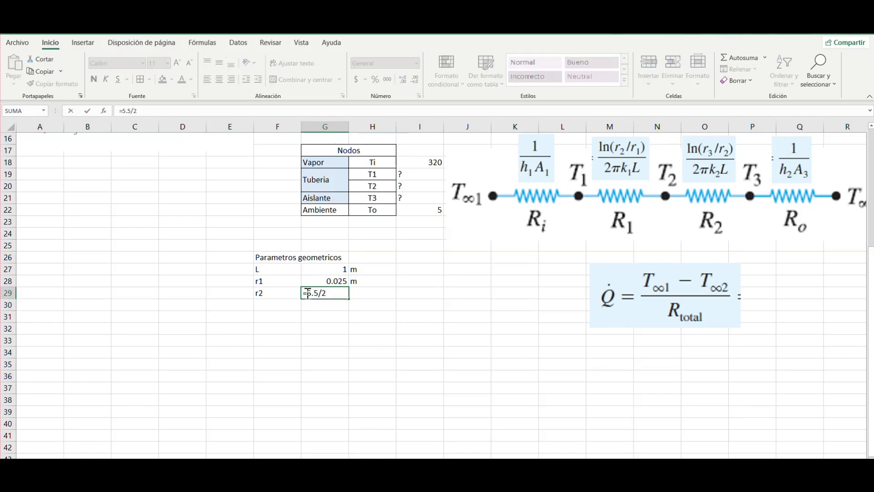
type("(")
type(")/1")
key("Return")
left_click(360, 291)
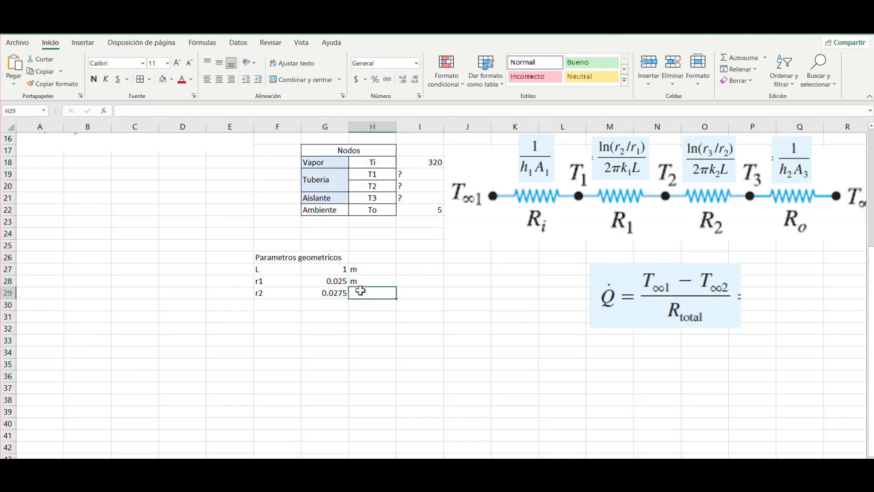
Enter the unit m for r2 in cell H29 and add the label r3 in cell F30
type("m")
key("Return")
key("Left")
key("Left")
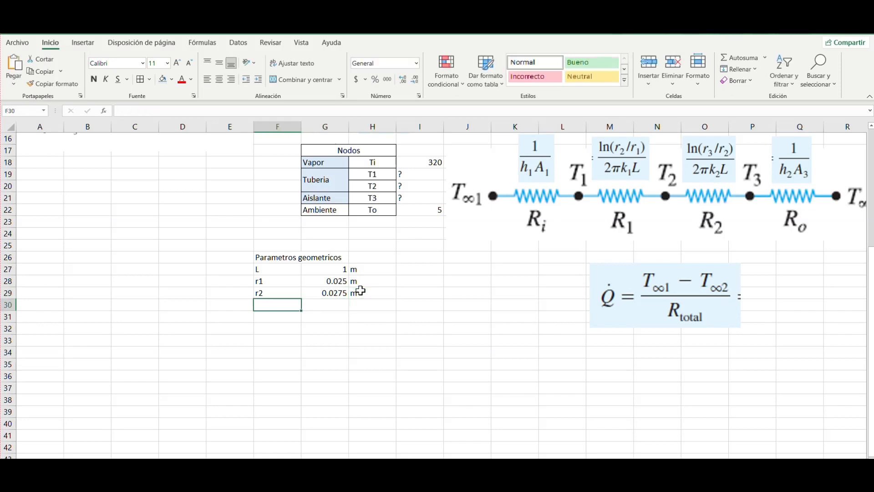
type("r3")
key("Tab")
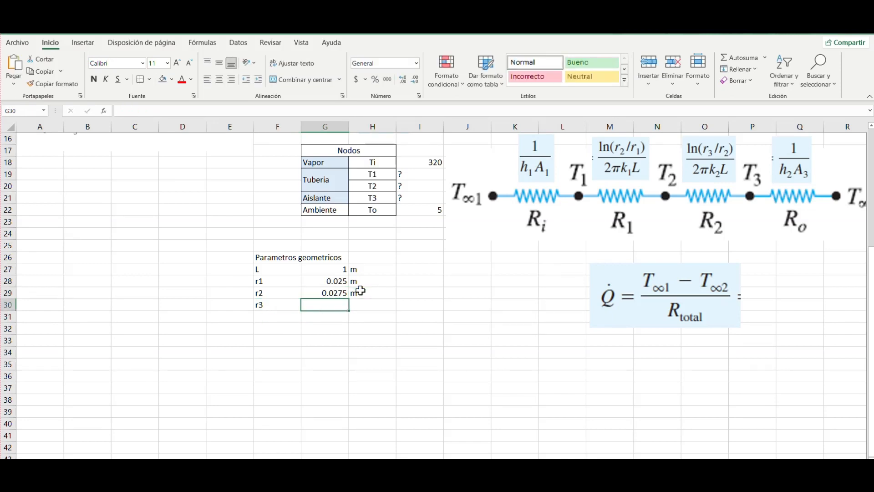
scroll(360, 291, "up", 5)
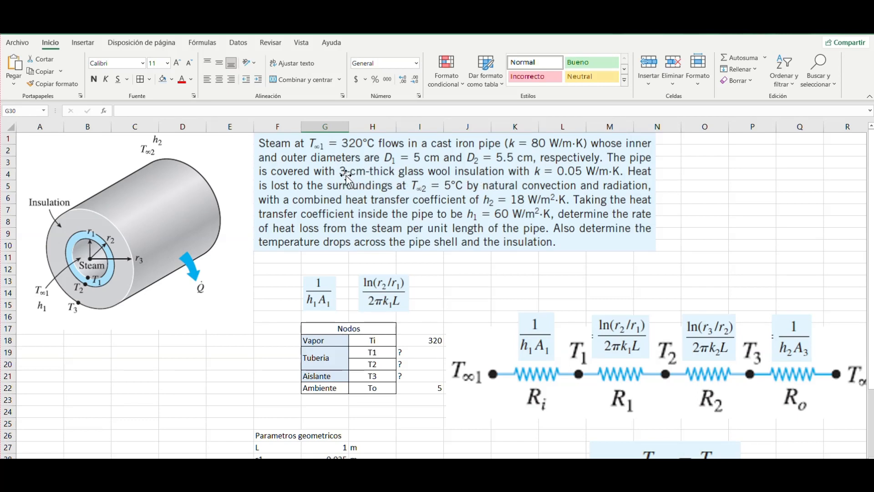
scroll(350, 245, "down", 3)
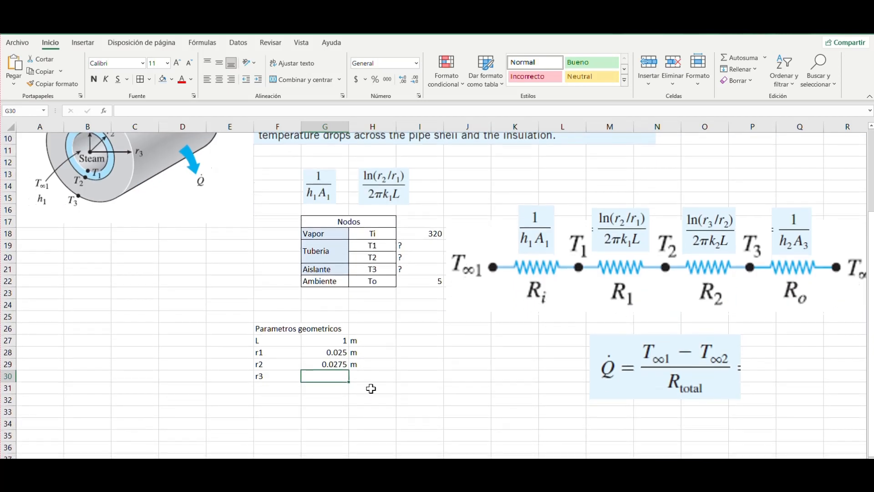
left_click(273, 380)
scroll(296, 388, "up", 1)
left_click(342, 411)
type("+")
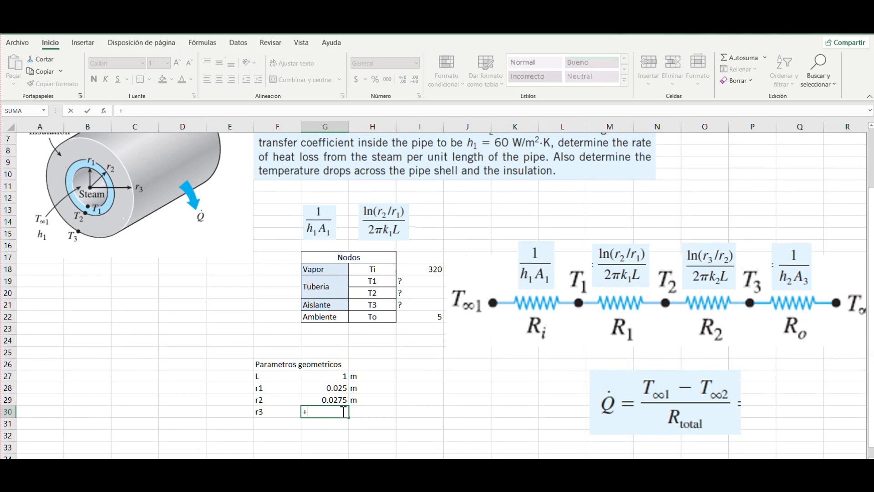
key("Up")
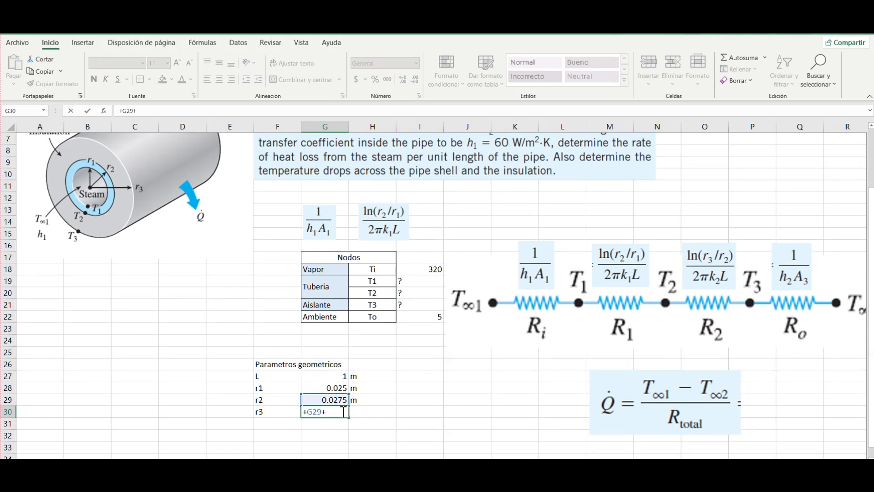
key("Escape")
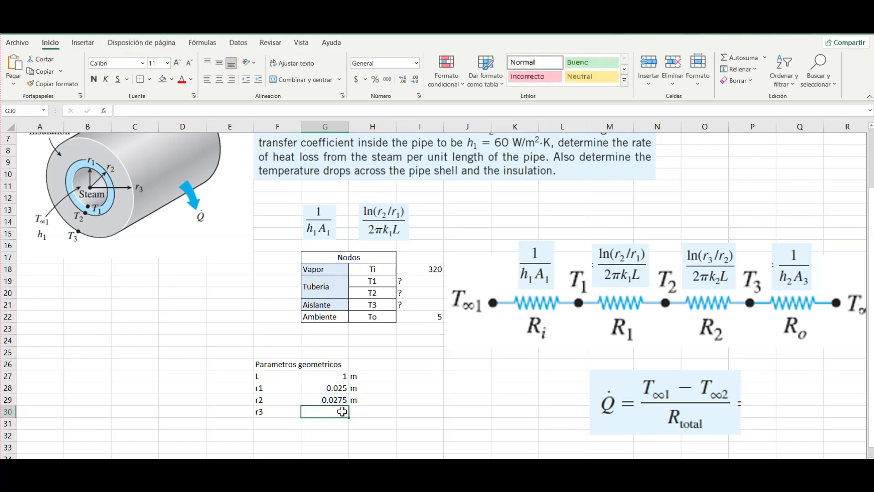
Move the geometric parameter rows from L to r3 (F27:H30) down one row to free row 27
key("Left")
key("Up")
key("Up")
key("Up")
key("shift+Right")
key("shift+Right")
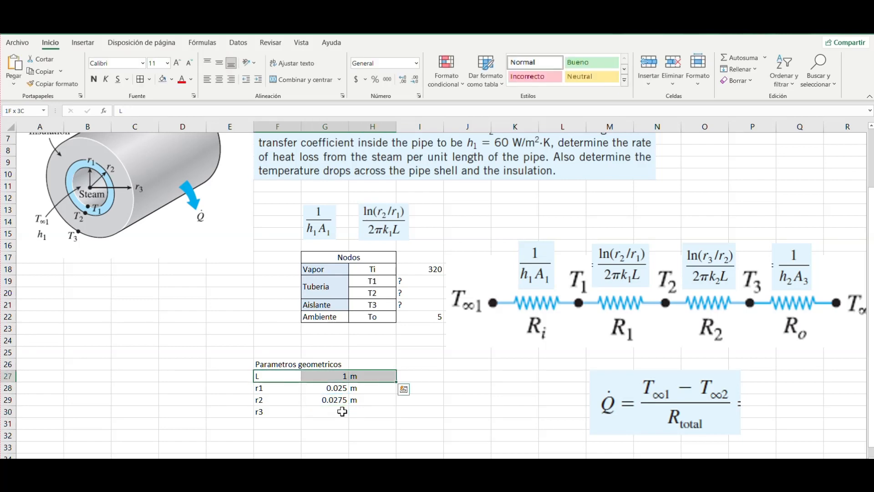
key("ctrl+shift+Down")
key("ctrl+shift+Up")
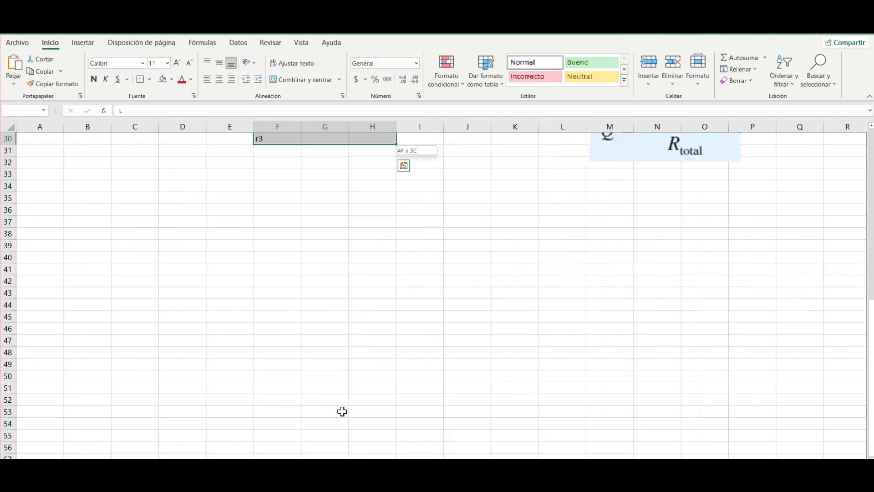
key("shift+Down")
key("ctrl+x")
key("Down")
key("ctrl+v")
Add the insulation thickness in row 27 with the label espesor, the formula 3/100 and the unit m
key("Up")
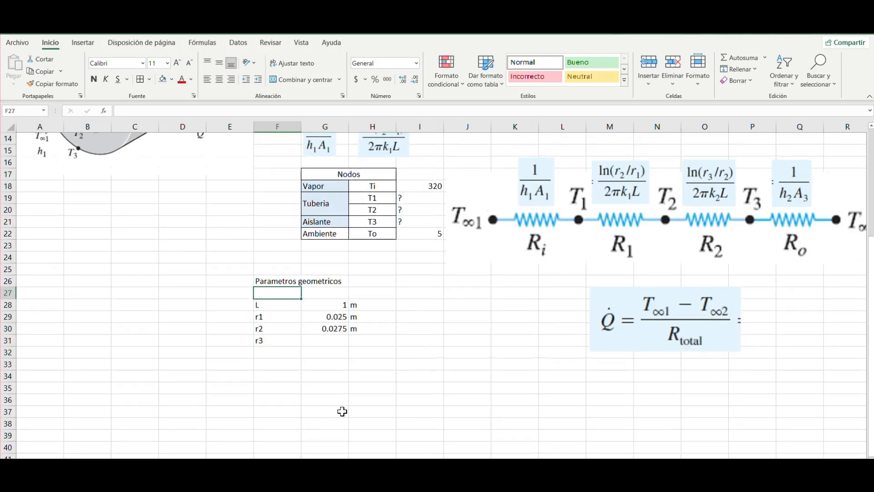
type("espesor")
key("Tab")
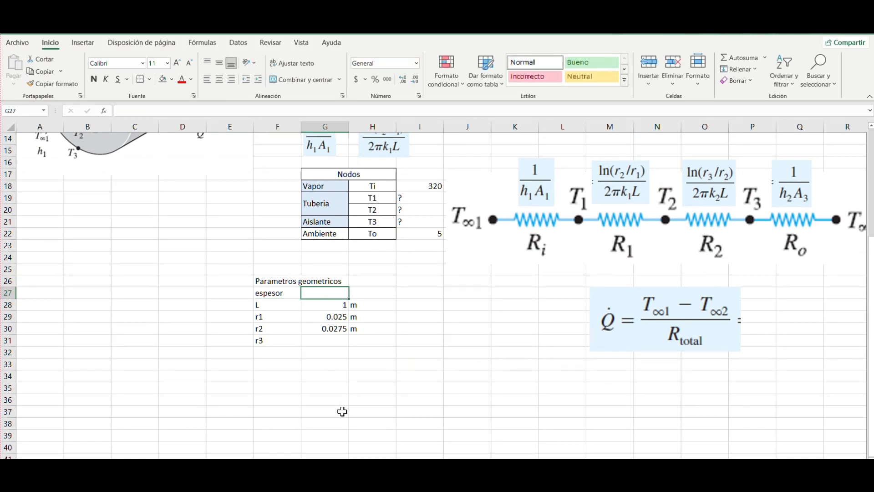
key("Right")
type("m")
key("Left")
type("+")
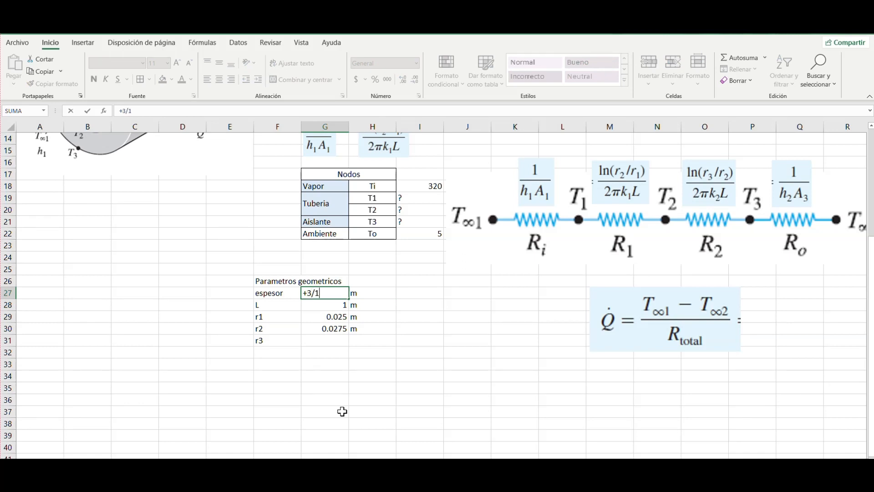
key("Return")
Calculate r3 in cell G31 as +G30+G27, with the unit m in cell H31
key("Down")
key("Down")
key("Down")
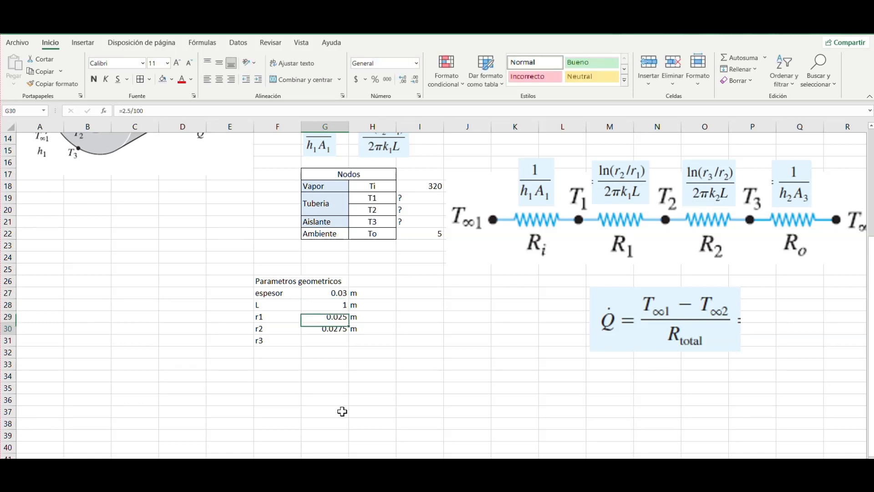
type("+")
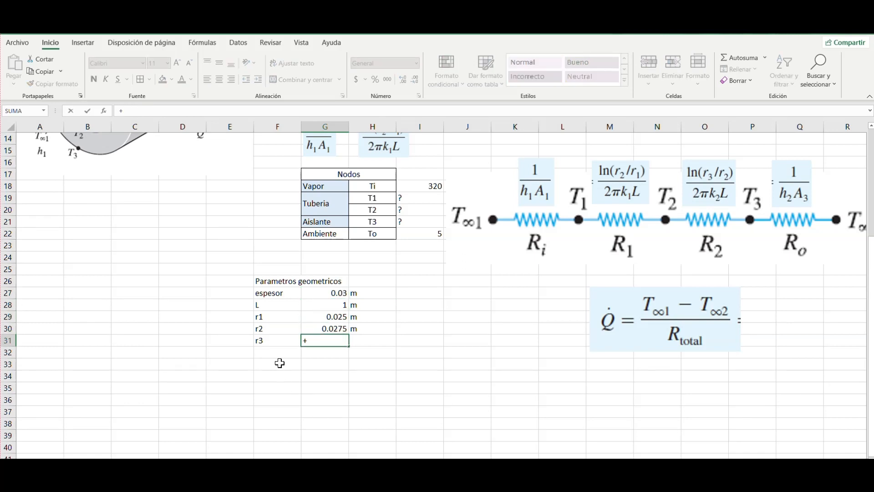
left_click(323, 327)
type("+")
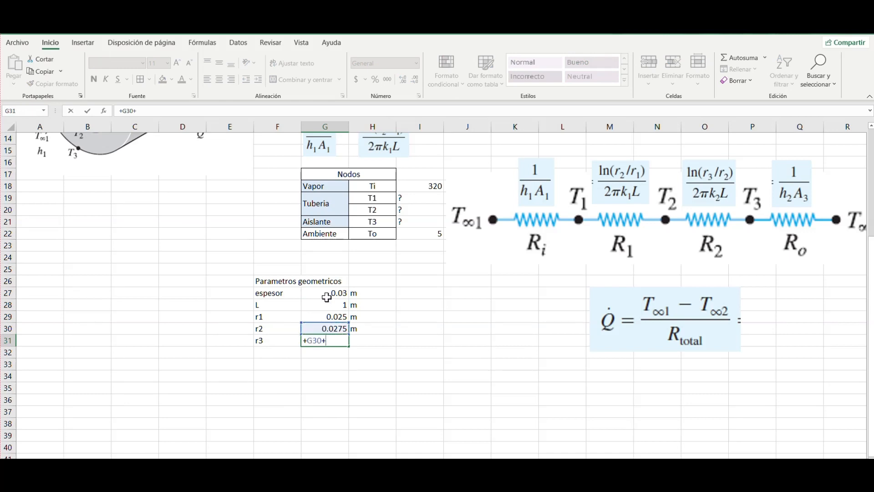
left_click(328, 294)
key("Return")
left_click(368, 340)
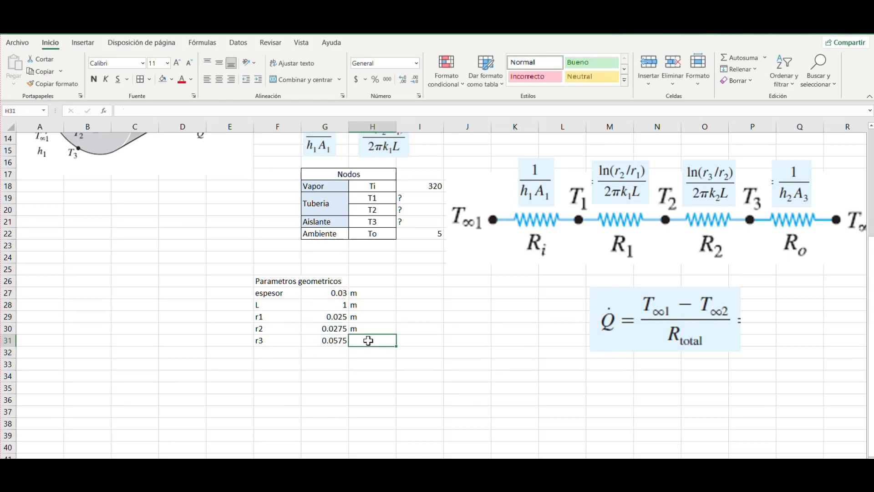
left_click(370, 364)
Add the labels Area 1 in cell F32 and Area 3 in cell F33 below the radii
scroll(371, 380, "up", 3)
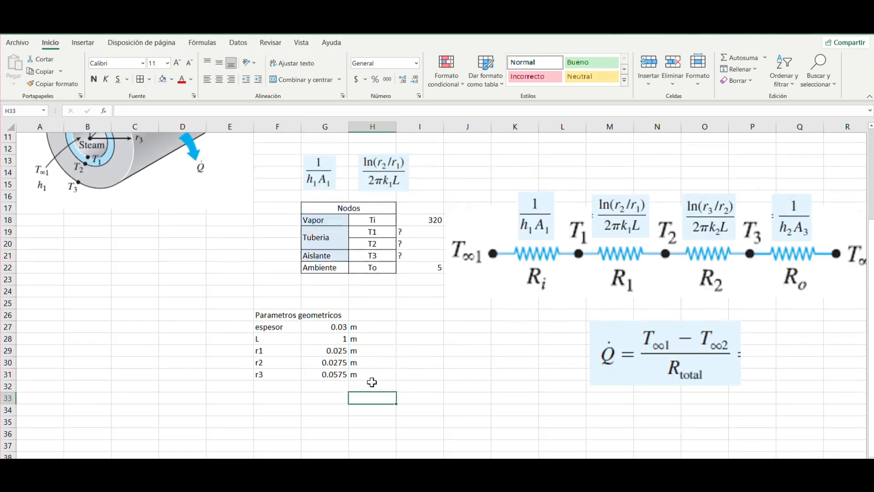
scroll(371, 381, "down", 1)
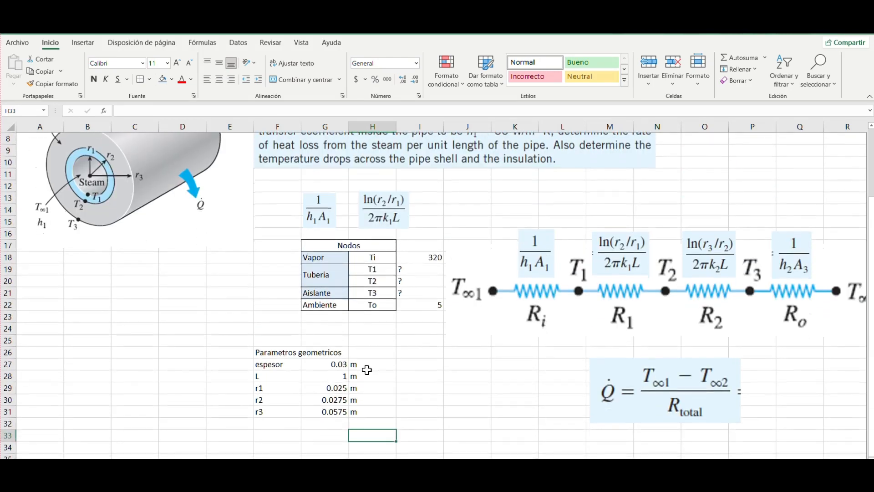
scroll(396, 364, "down", 2)
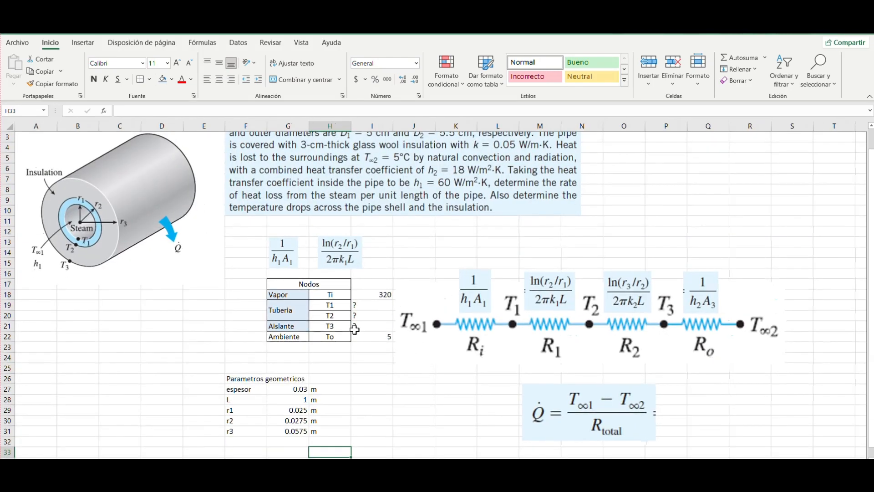
scroll(355, 330, "down", 1)
left_click(318, 426)
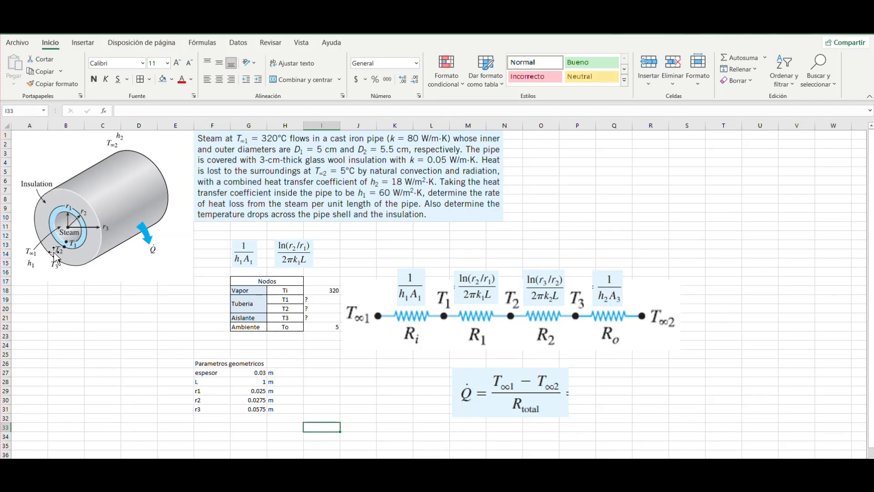
left_click(218, 425)
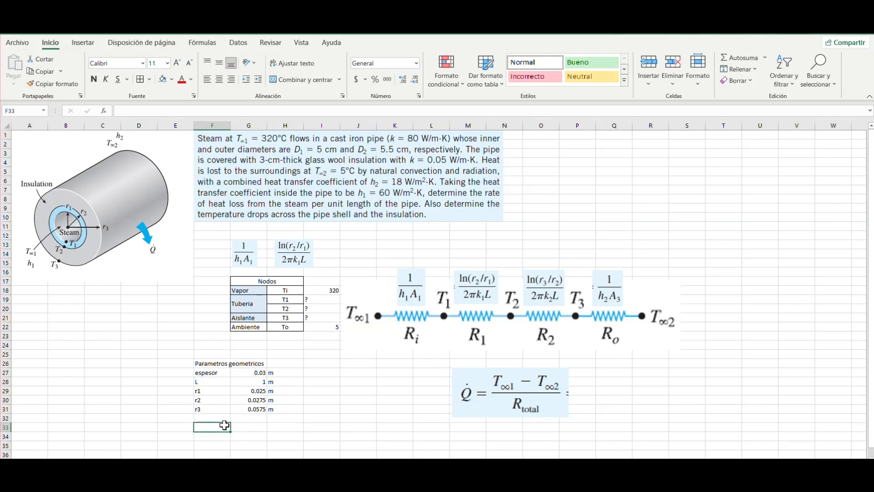
key("Up")
type("A")
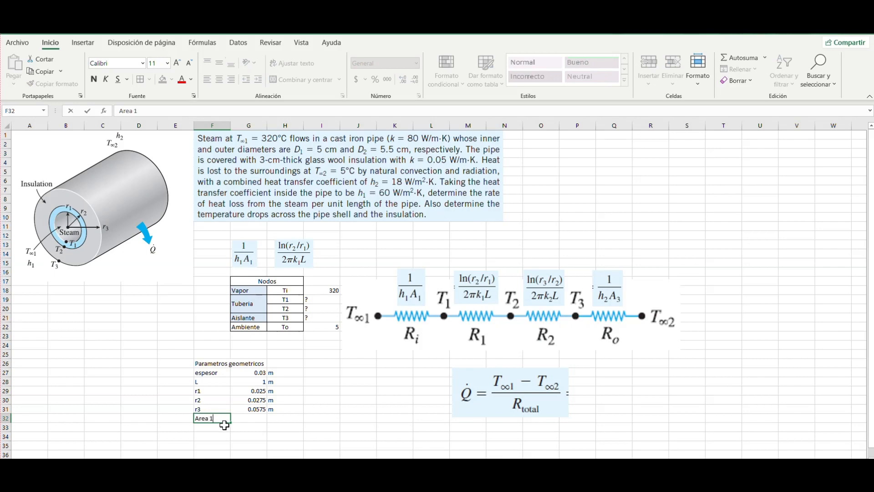
type("rea 1")
key("Return")
type("Area 3")
key("Return")
Calculate Area 1 in cell G32 with the formula =2*PI()*G29*G28 and enter the unit m^2 in cell H32
key("Up")
key("Up")
key("Right")
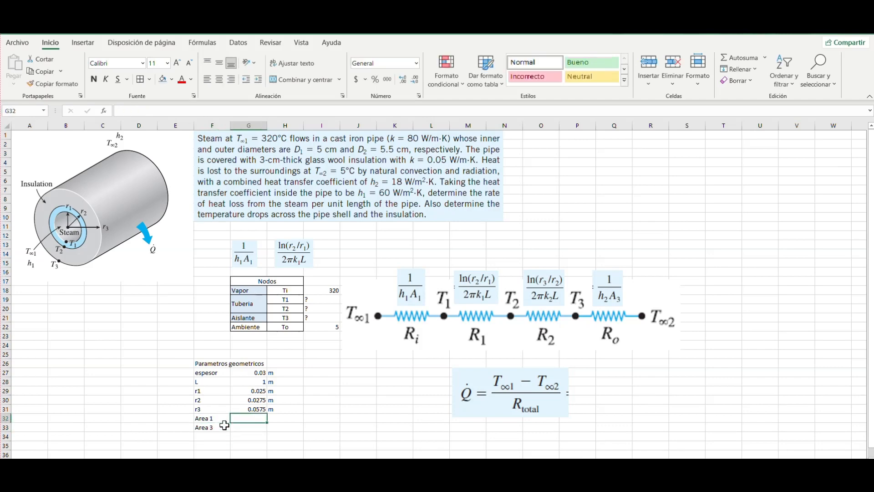
left_click(386, 34)
left_click(206, 418)
left_click(226, 418)
left_click(248, 418)
left_click(219, 418)
left_click(247, 418)
type("=")
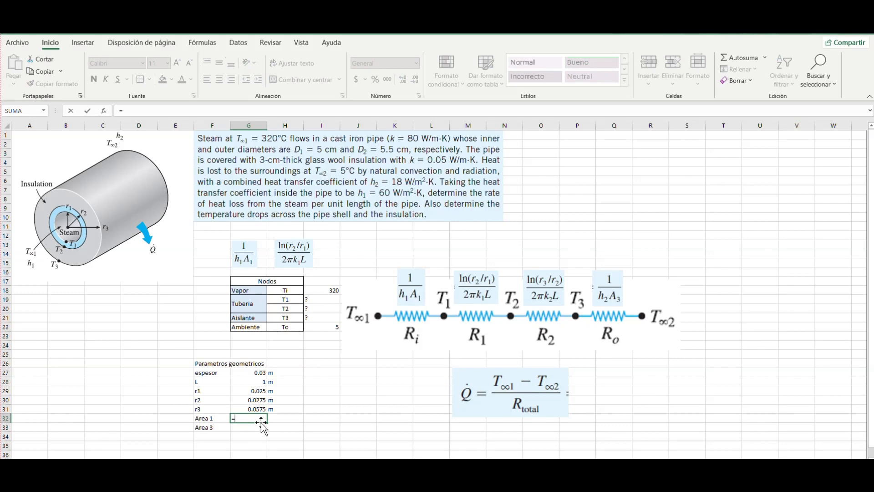
type("2*pi()*")
left_click(262, 391)
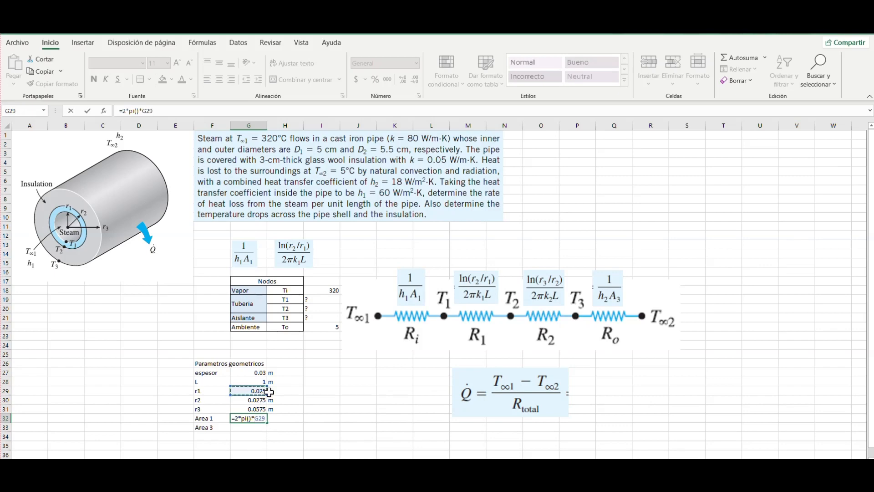
type("*")
left_click(257, 381)
key("Return")
left_click(293, 420)
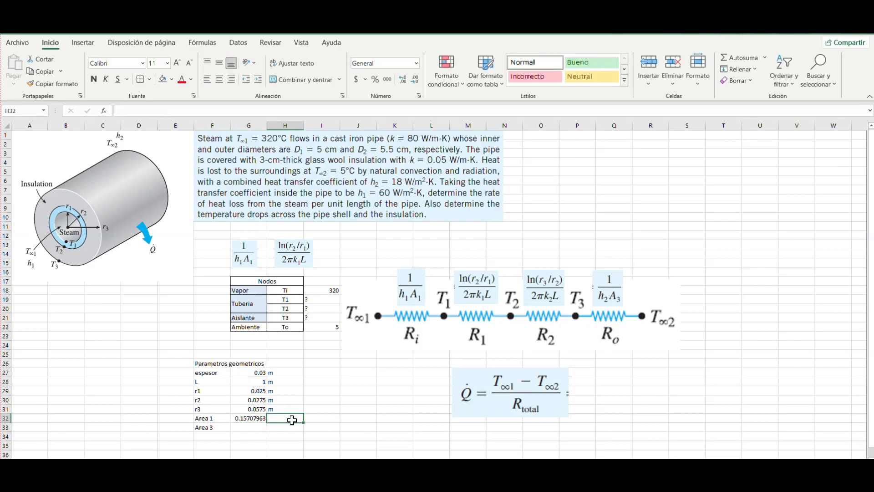
type("m")
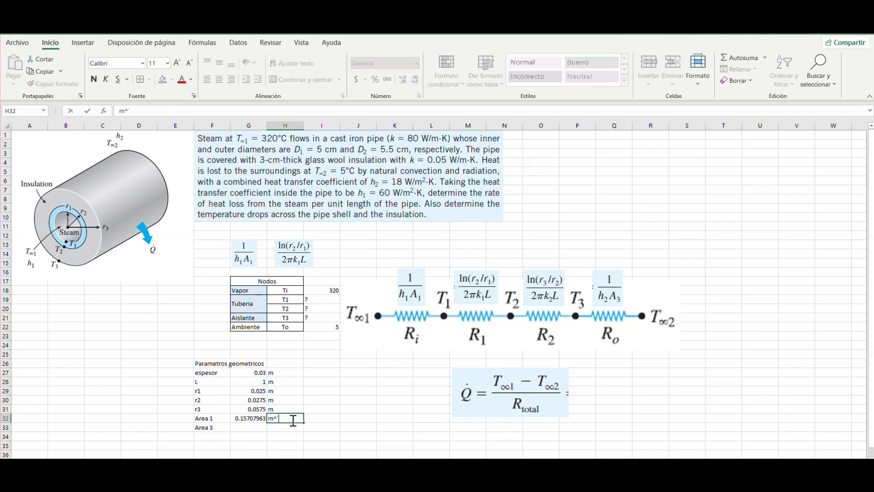
type("^2")
key("Return")
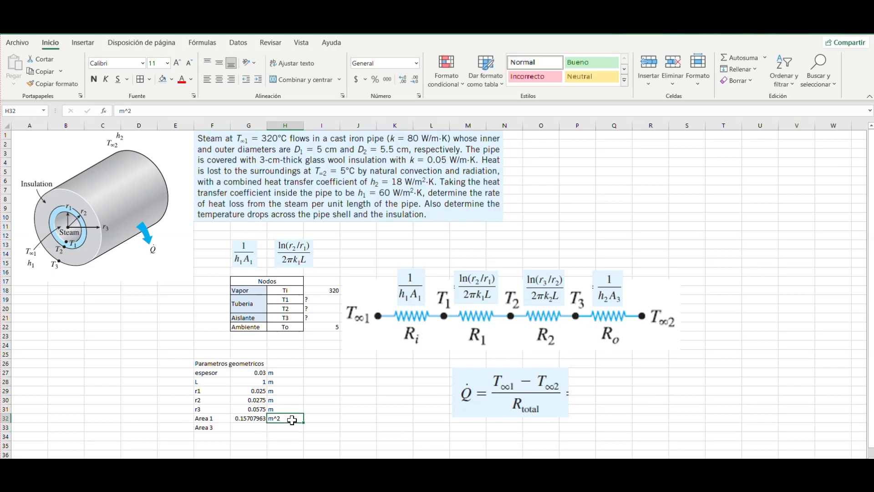
Calculate Area 3 in cell G33 with the formula =2*PI()*G31*G28
left_click(253, 417)
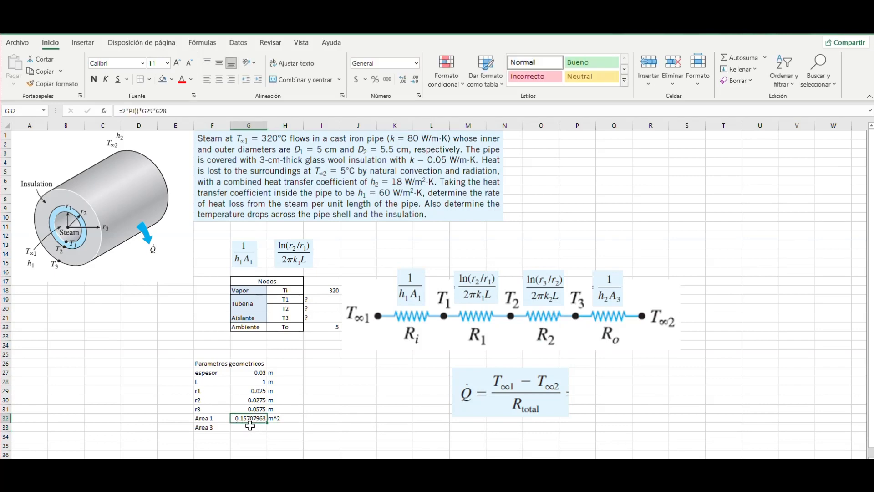
left_click(249, 428)
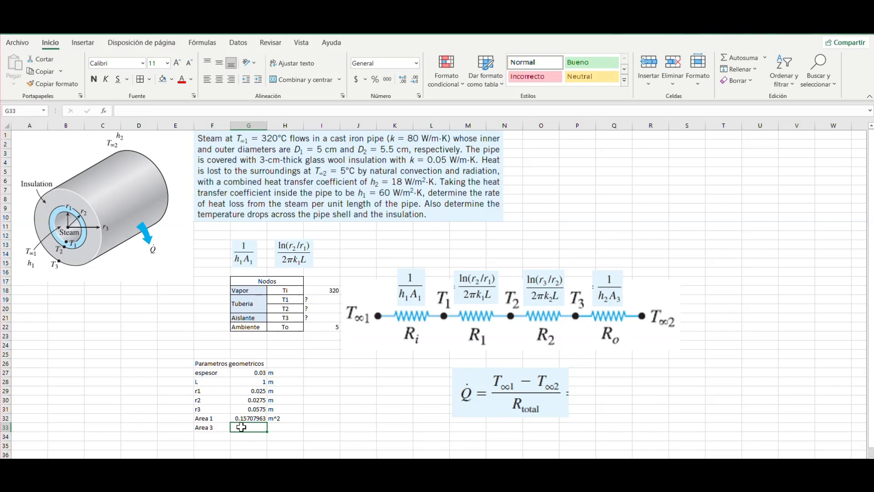
type("=")
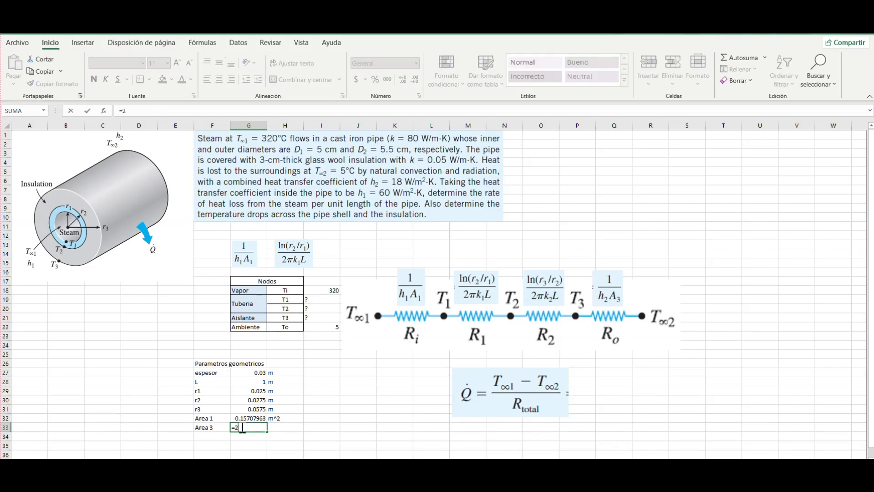
type("2*pi()*")
left_click(271, 409)
type("*")
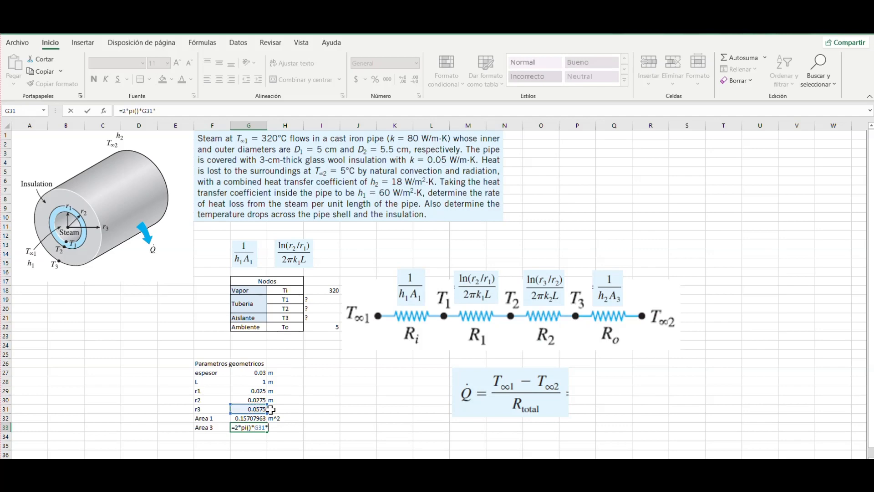
left_click(264, 381)
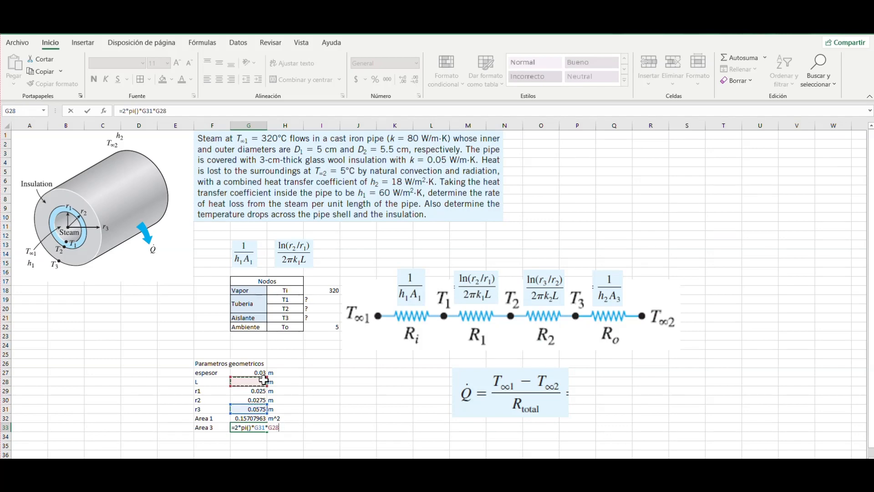
key("Tab")
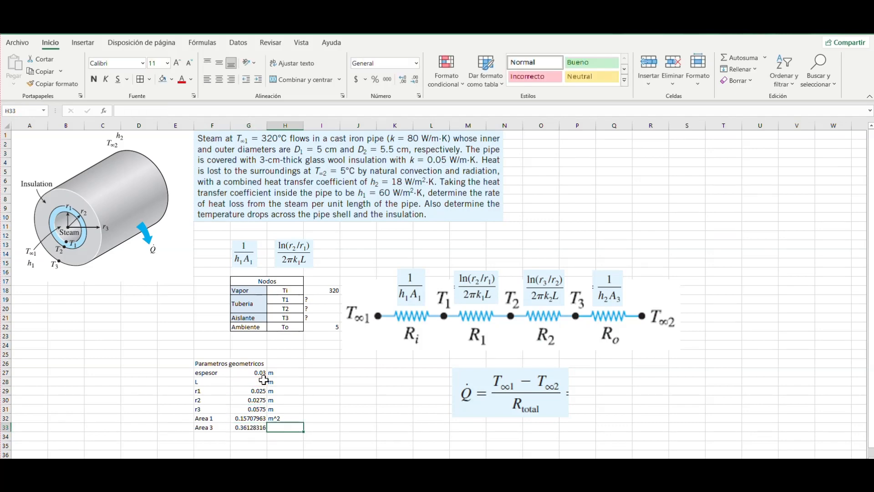
Enter the unit m^2 for Area 3 in cell H33
type("m^3")
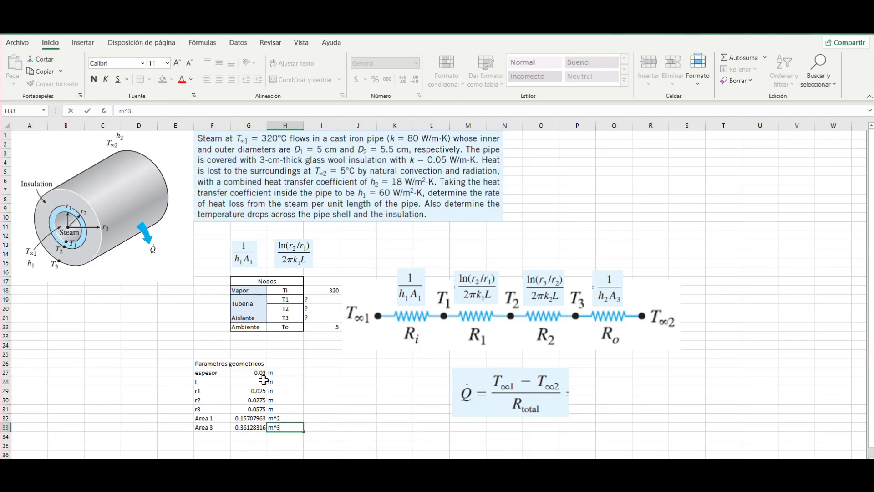
key("ctrl+Return")
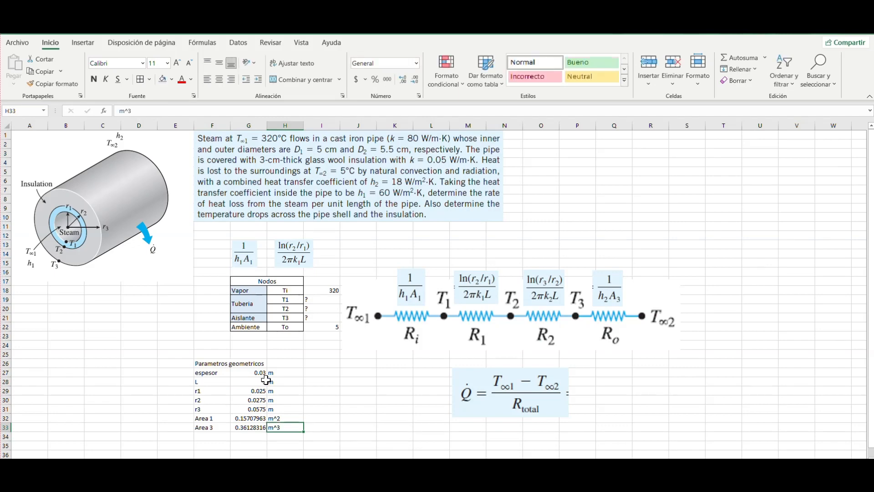
double_click(288, 429)
type("2")
key("Return")
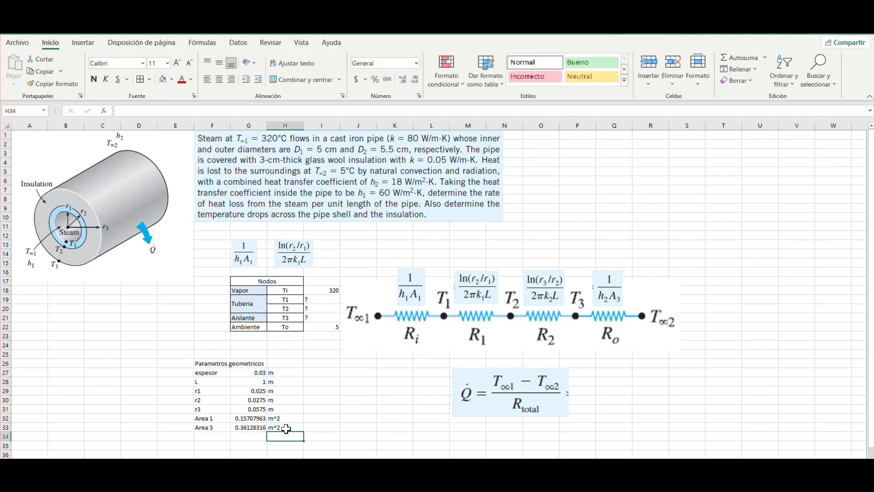
left_click(254, 428)
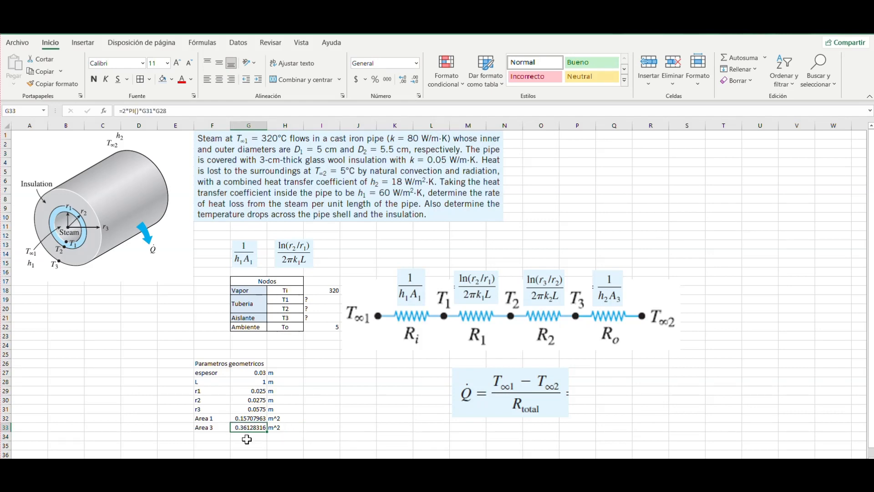
scroll(247, 439, "up", 2, "ctrl")
scroll(318, 400, "down", 3)
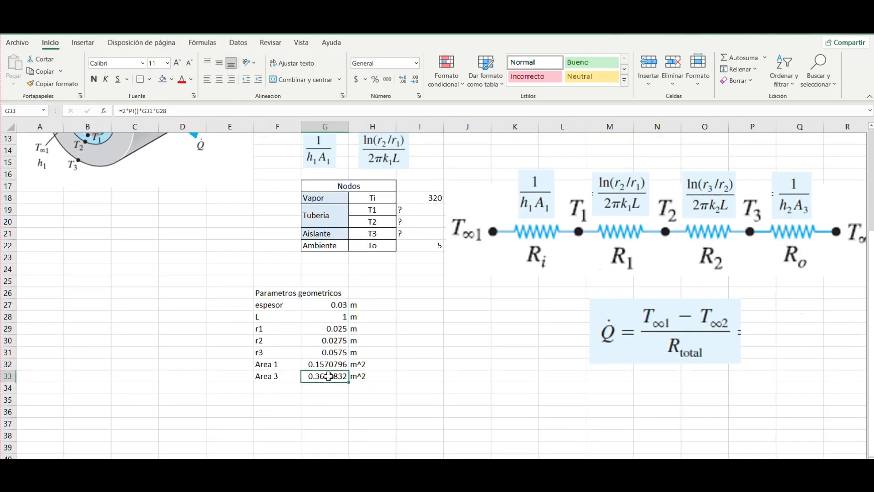
scroll(388, 404, "up", 4)
scroll(357, 345, "down", 2, "ctrl")
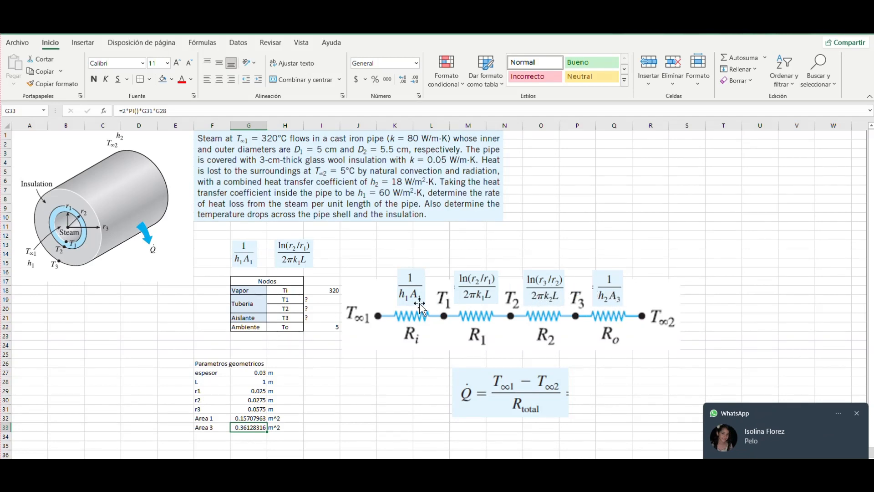
left_click(335, 391)
left_click(317, 364)
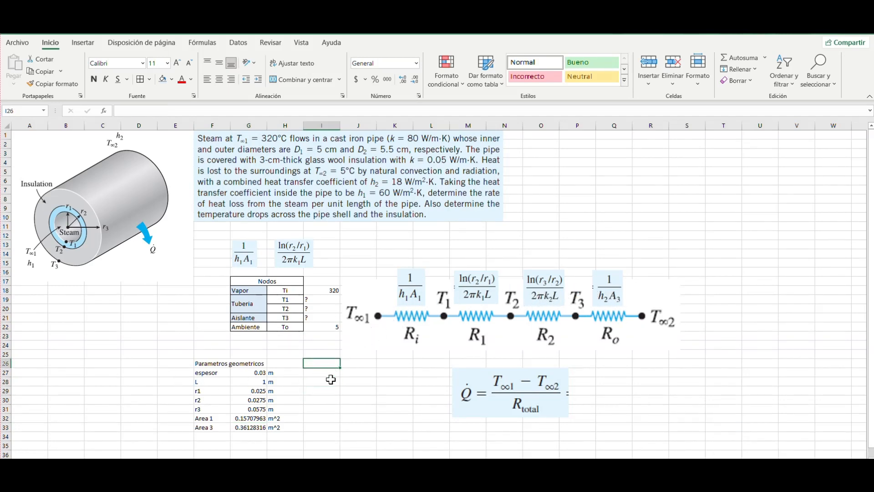
key("Down")
key("Down")
left_click(328, 362)
left_click(325, 374)
left_click(857, 395)
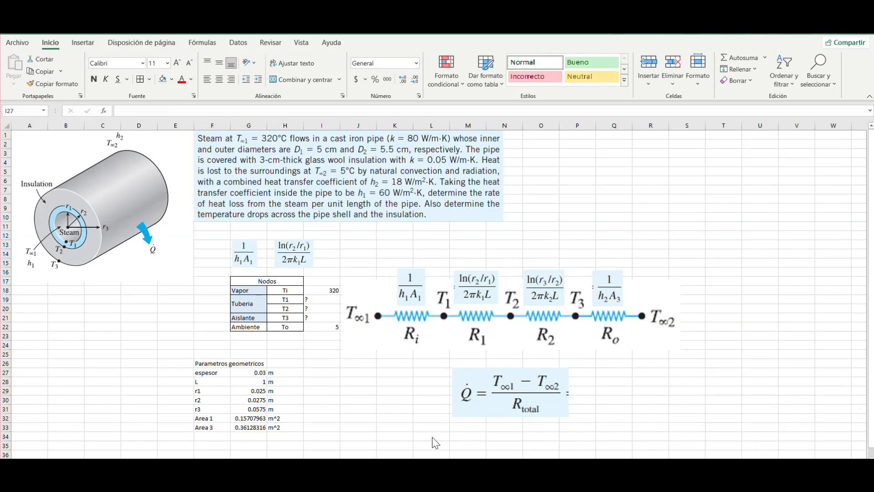
Add the convection coefficient labels hi in cell I27 and ho in cell I28
left_click(335, 373)
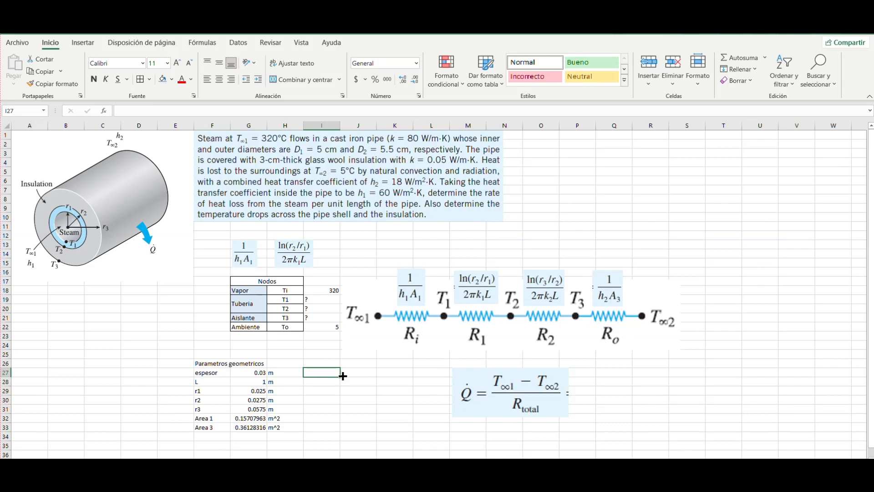
type("h1")
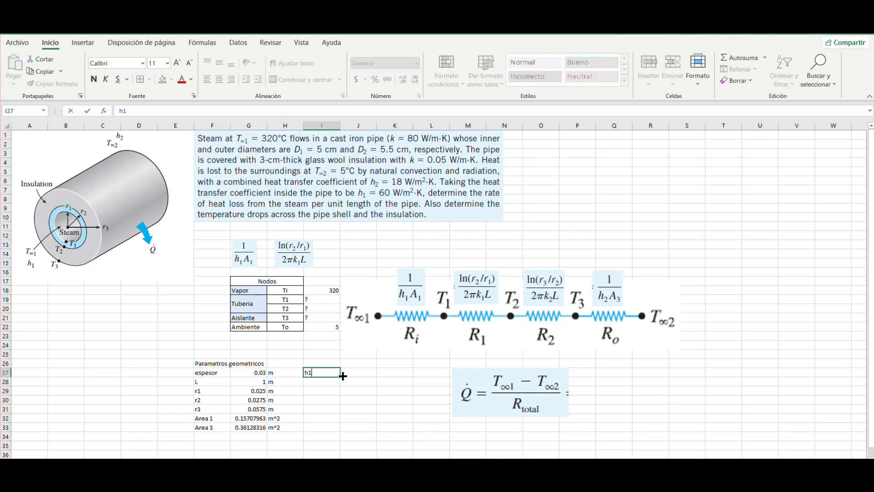
key("Return")
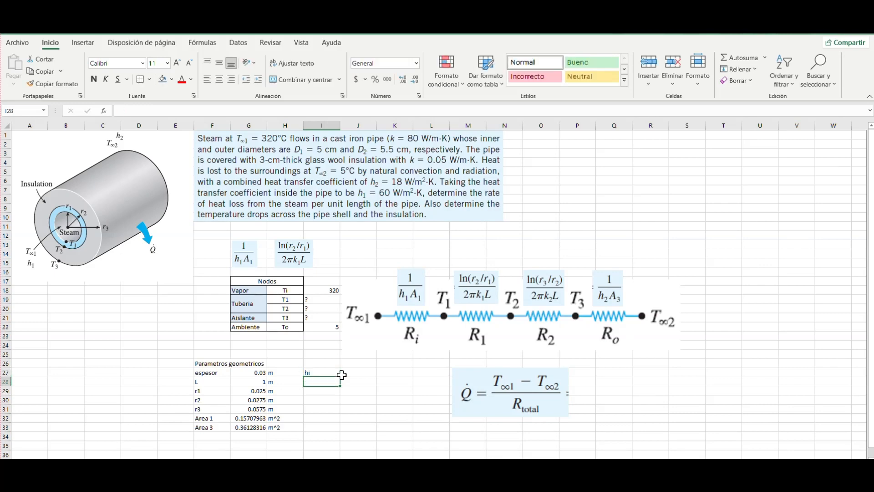
type("hi")
key("BackSpace")
type("o")
Enter 60 for hi in cell J27 with the unit text w7m^2K in K27, and 18 for ho in cell J28
left_click_drag(339, 374, 342, 374)
left_click(342, 374)
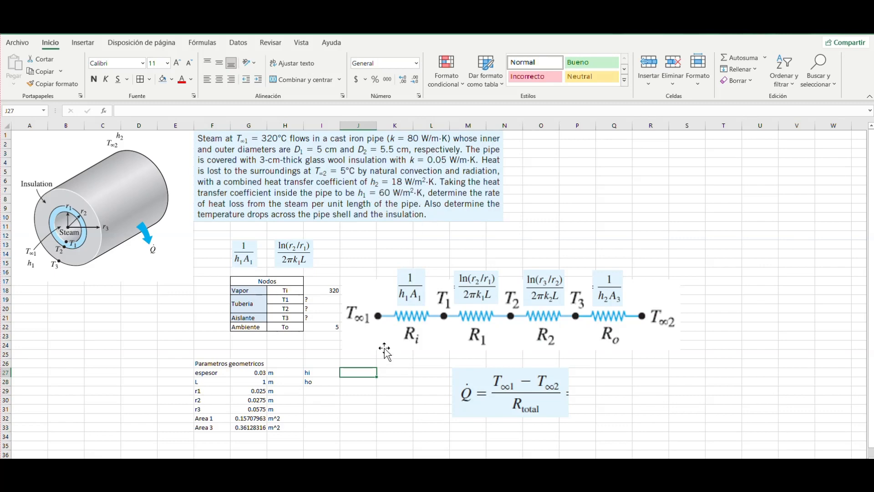
type("60")
key("Tab")
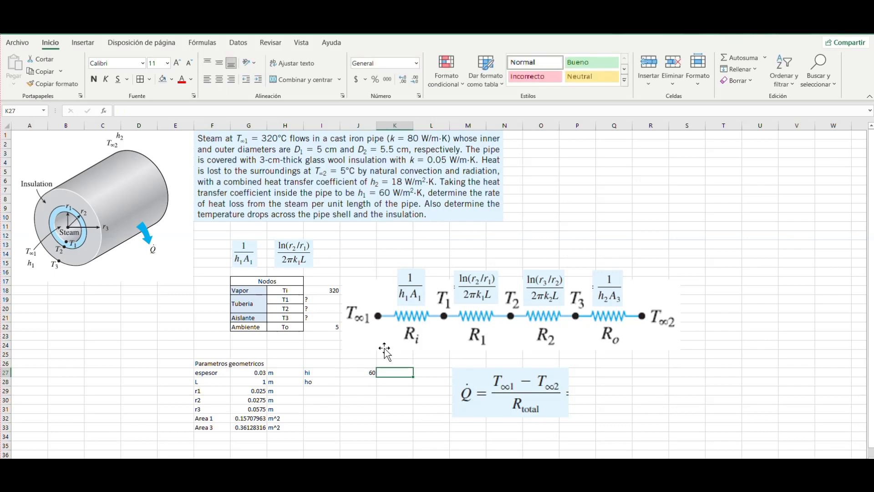
type("w7m^2K")
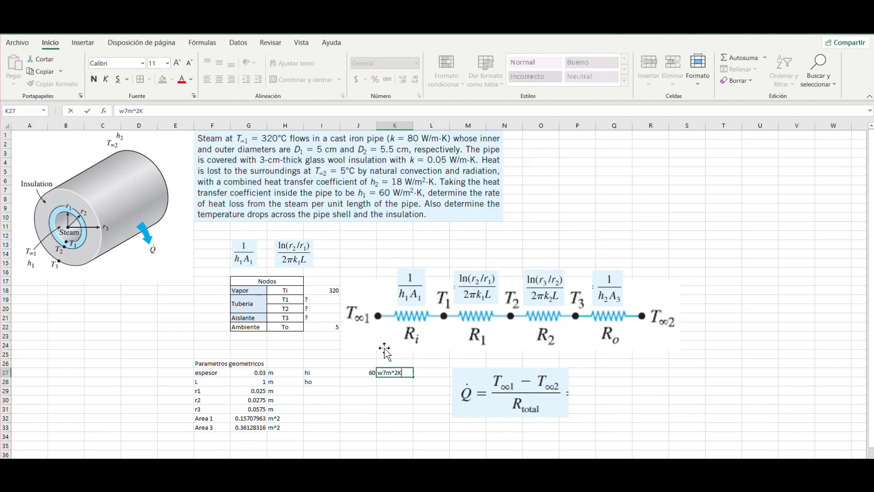
key("Return")
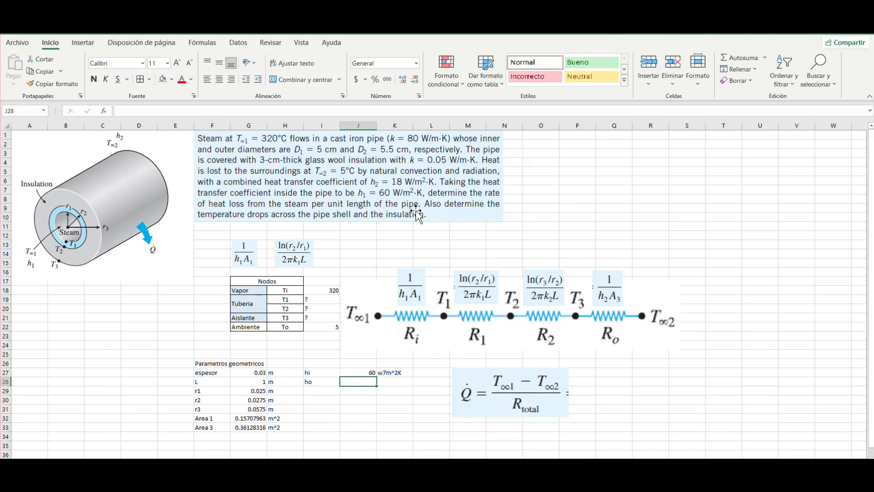
type("18")
key("Tab")
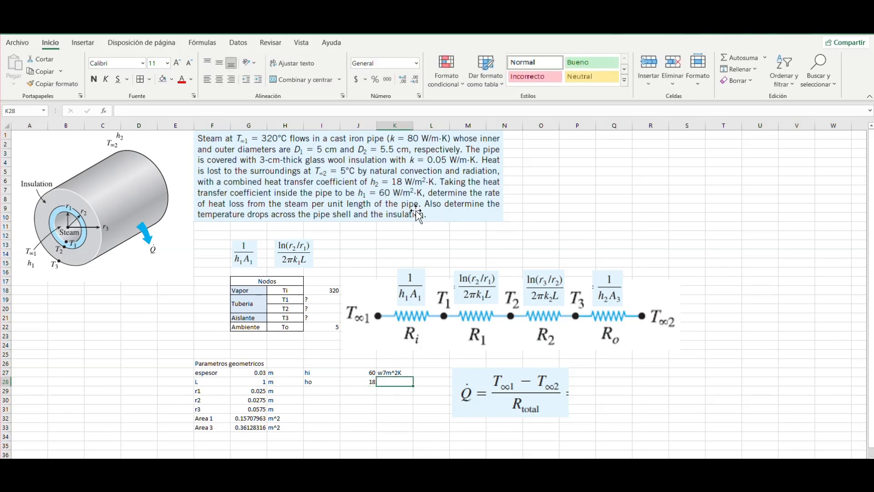
Correct the unit in cell K27 to w/m^2K and copy it to cell K28 for ho
double_click(394, 372)
key("Left")
key("Left")
key("BackSpace")
type("/")
key("Return")
left_click(394, 373)
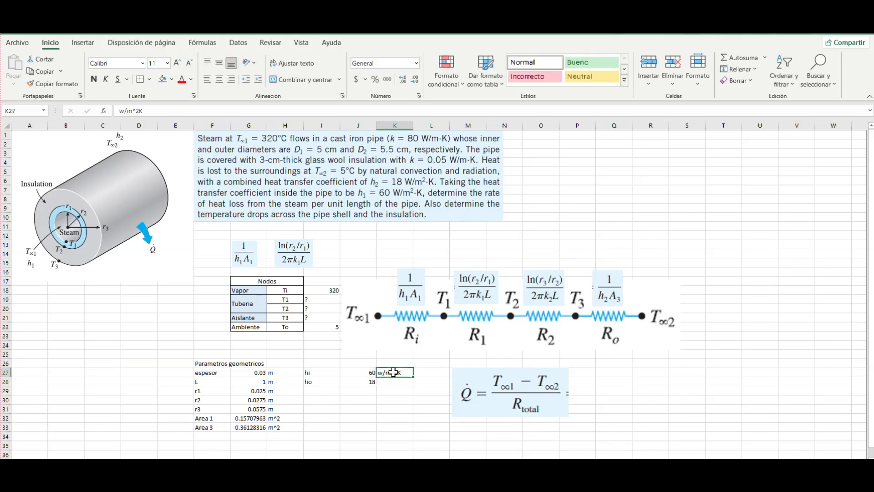
key("ctrl+c")
left_click(390, 381)
key("ctrl+v")
key("Escape")
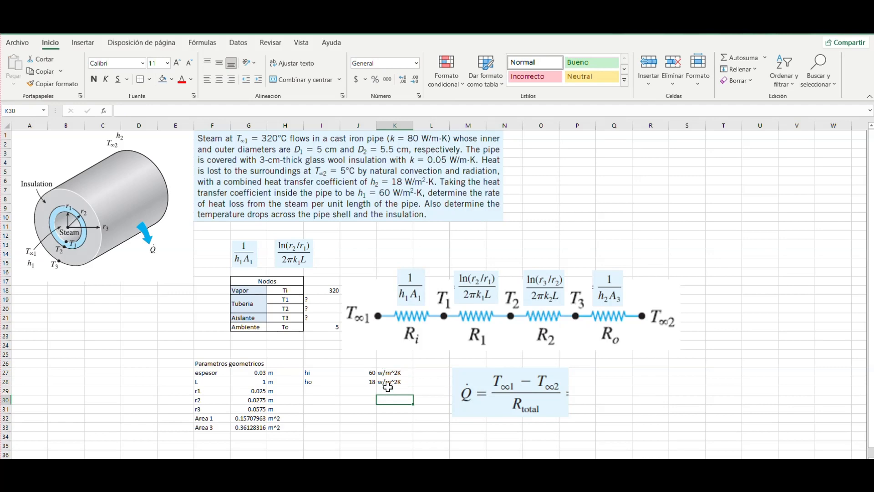
Add the conductivity labels k tuberia in cell I29 and k aislante in cell I30
left_click(366, 381)
left_click(355, 398)
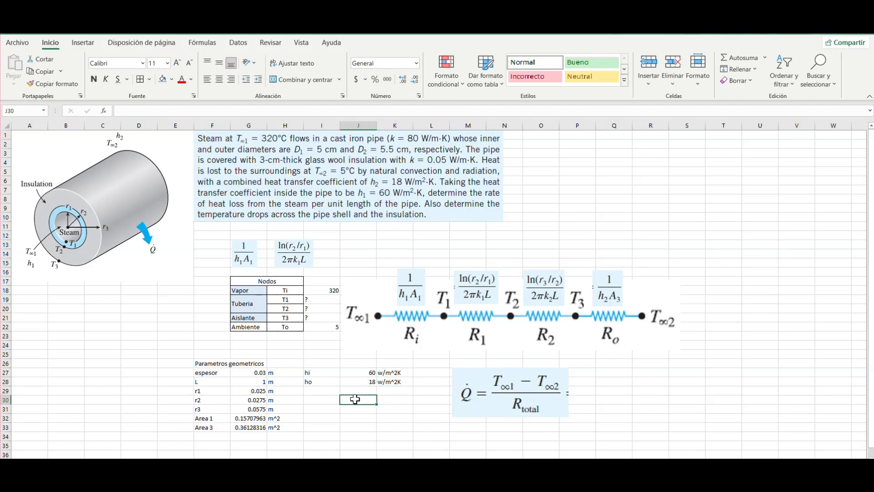
left_click(328, 392)
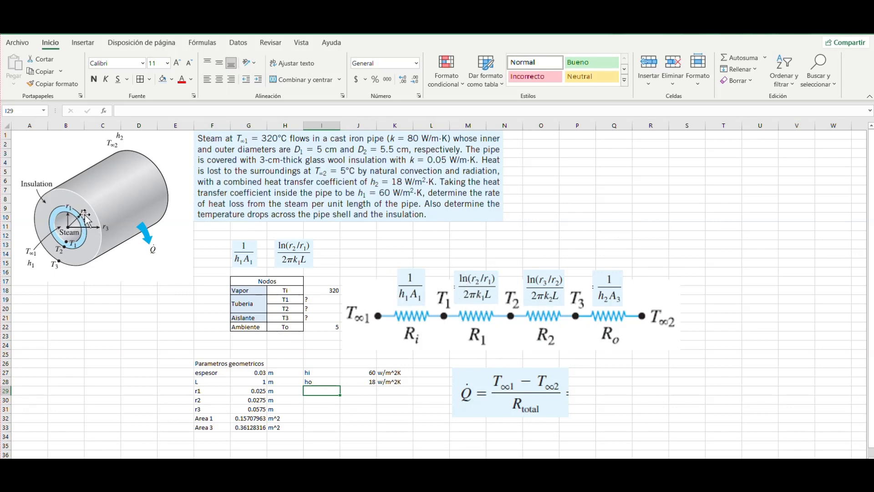
left_click(347, 424)
left_click(328, 392)
type("k tuberia")
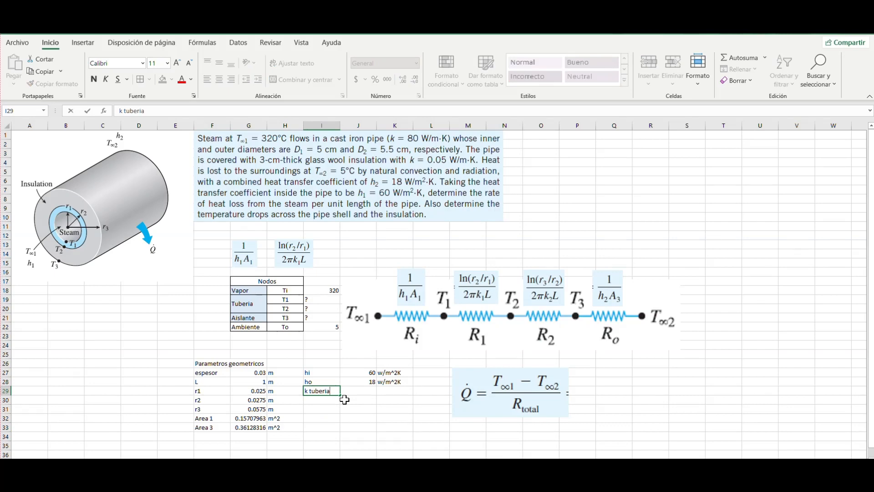
key("Return")
type("k aislante")
key("Return")
Enter 80 in cell J29 for k tuberia, with the unit W/m K in cell K29
key("Up")
key("Up")
key("Right")
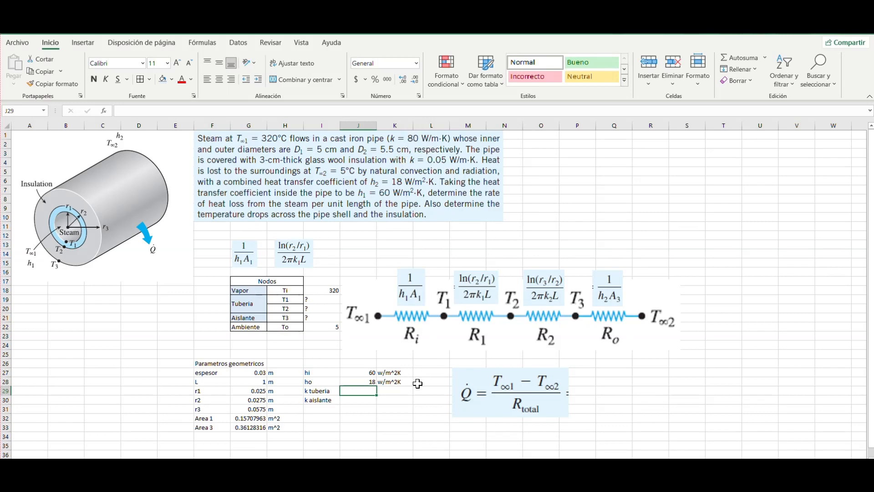
type("80")
key("Tab")
key("Up")
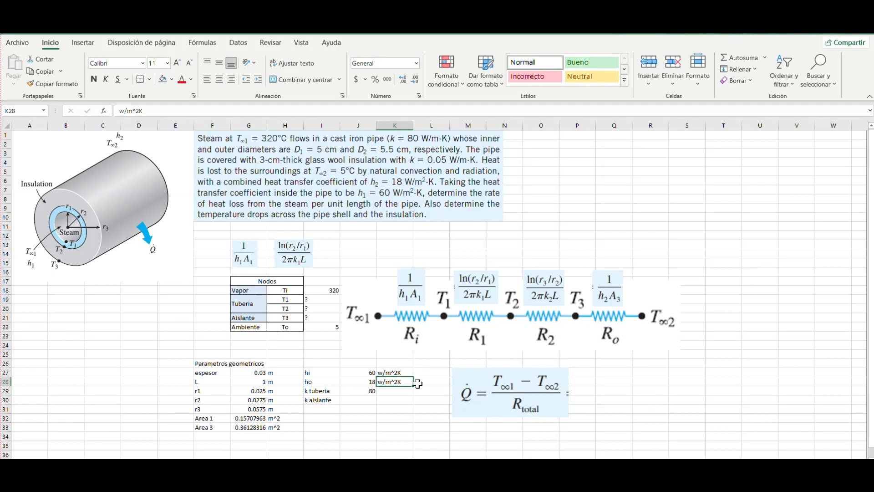
key("Down")
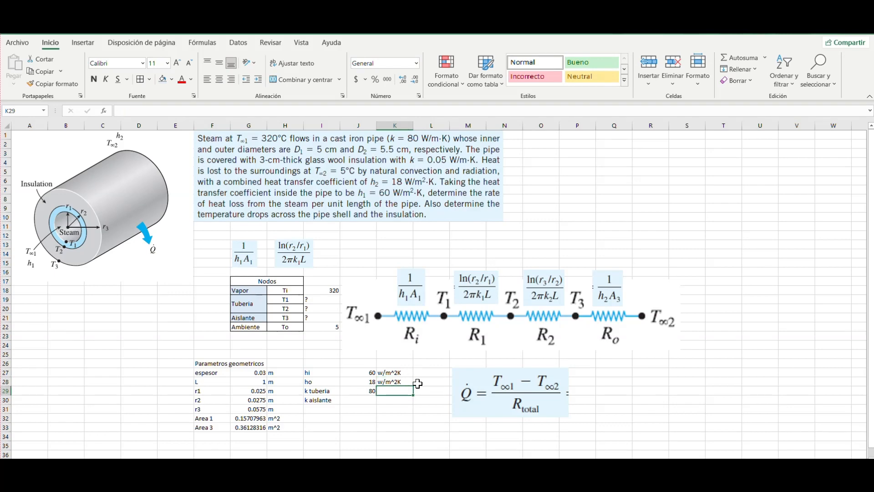
type("W")
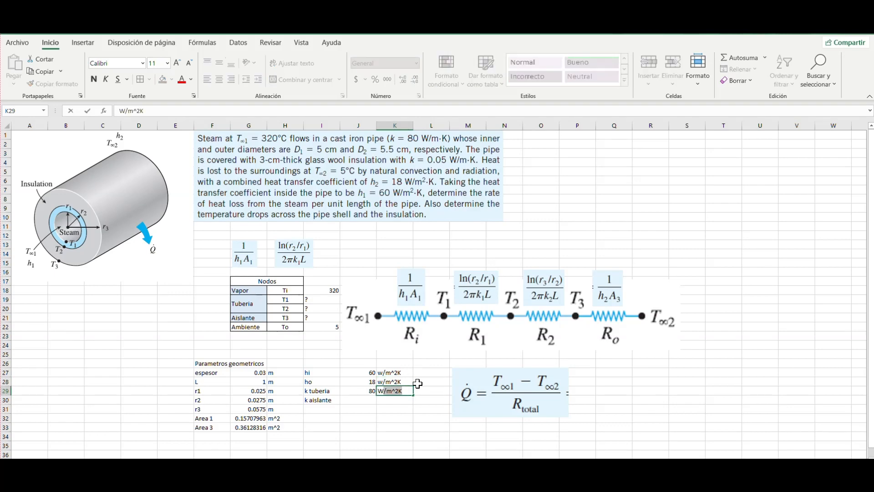
type("/mk")
key("Return")
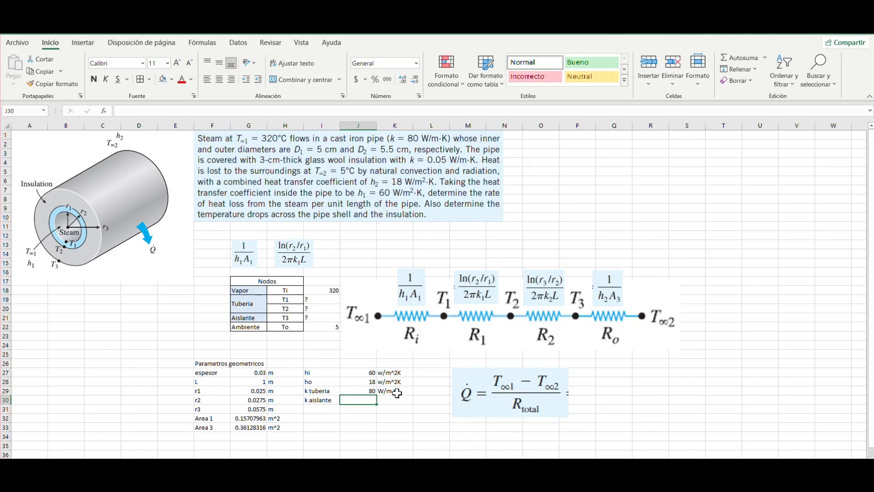
Enter 0.05 in cell J30 for k aislante, with the unit W/m K in cell K30
type("0.05")
key("Tab")
type("W/m K")
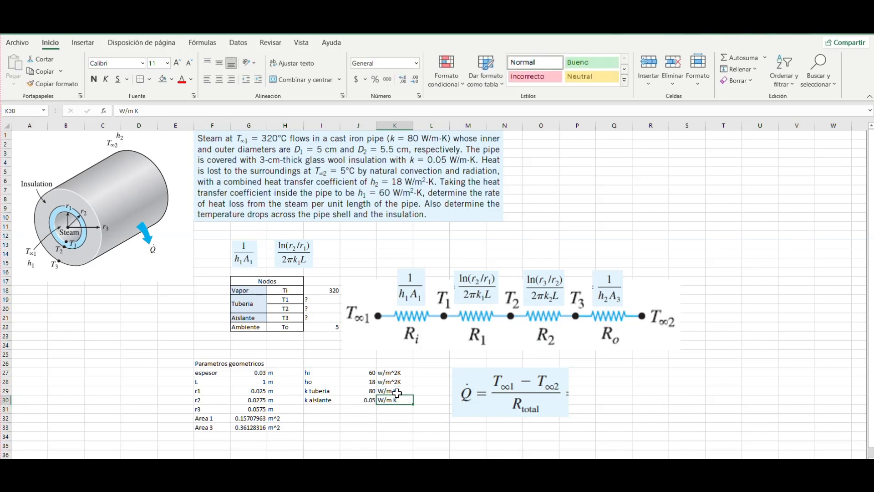
Merge and center cells I26:K26 above the coefficient table
key("Up")
key("Left")
key("Up")
key("Up")
key("Up")
key("Left")
key("shift+Right")
key("shift+Right")
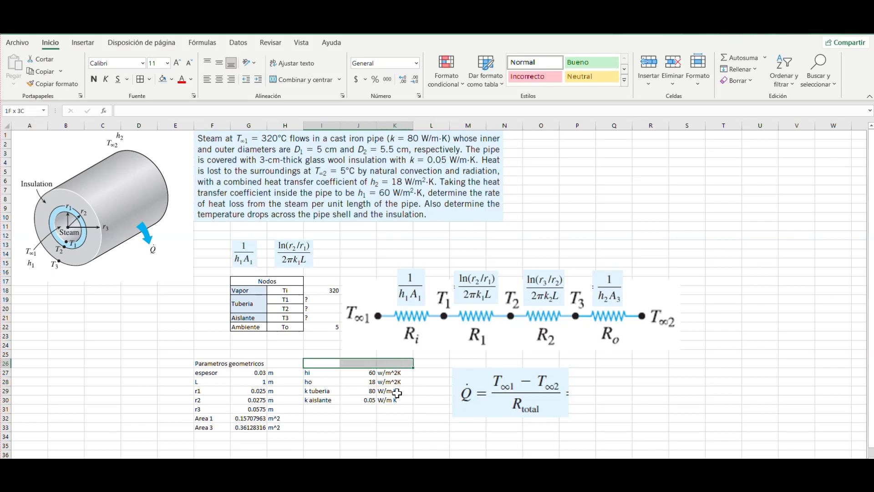
left_click(300, 79)
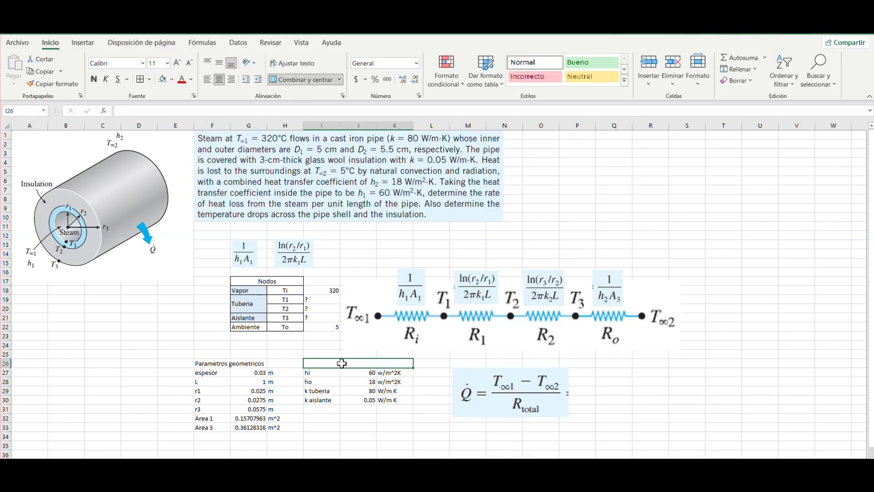
Title the coefficient table "Propiedades y coeficientes de TDC" in the merged cell I26
type("Propiedades")
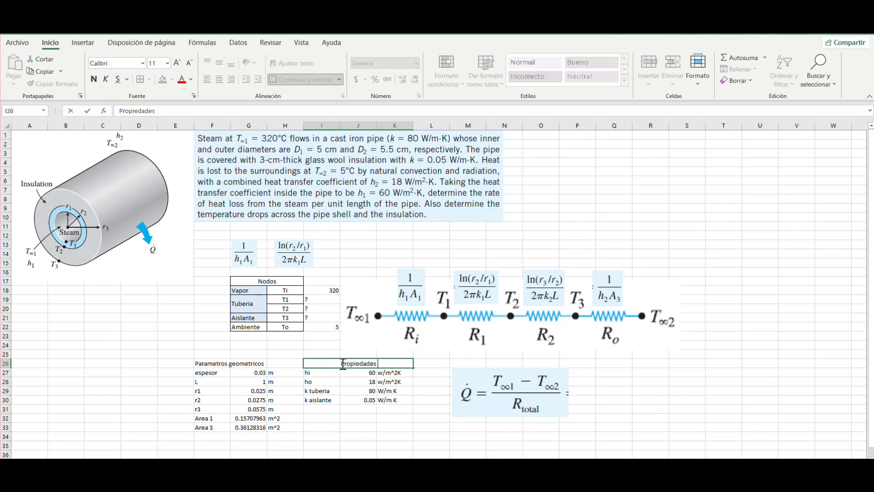
type(" y coeficientes de TDC")
key("Return")
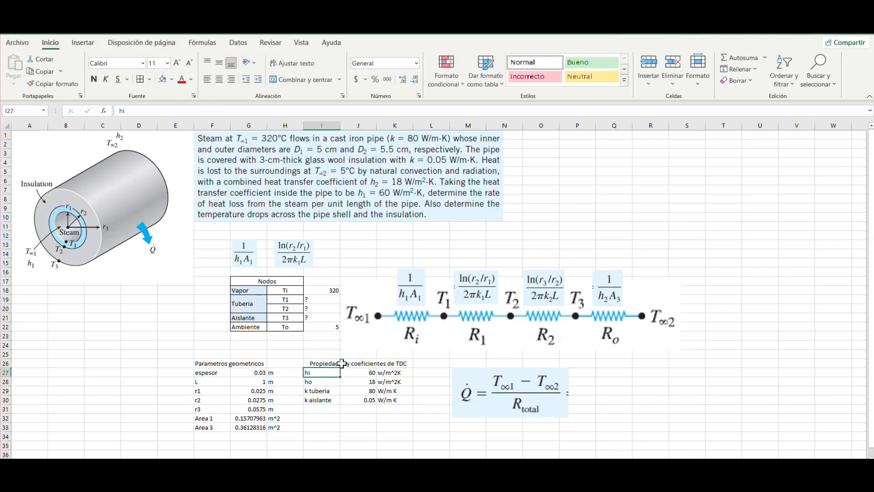
Apply all borders to the properties and coefficients table in I26:K30
left_click_drag(342, 363, 400, 400)
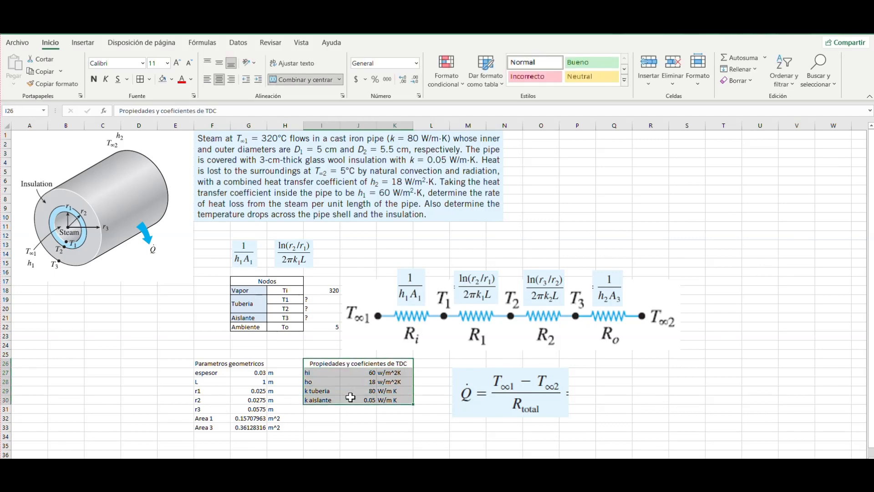
left_click(139, 79)
left_click_drag(218, 363, 255, 363)
left_click_drag(335, 364, 378, 400)
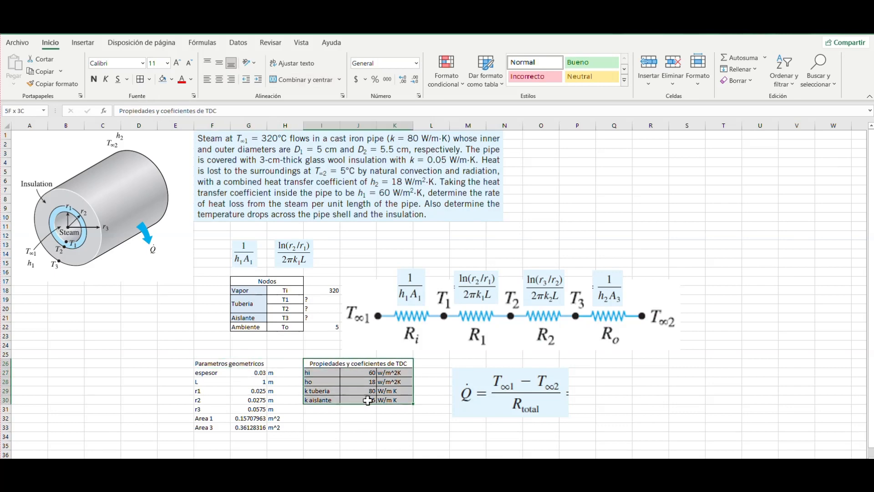
Merge and center the Parametros geometricos heading across cells F26:H26
left_click_drag(203, 364, 276, 427)
left_click(224, 363)
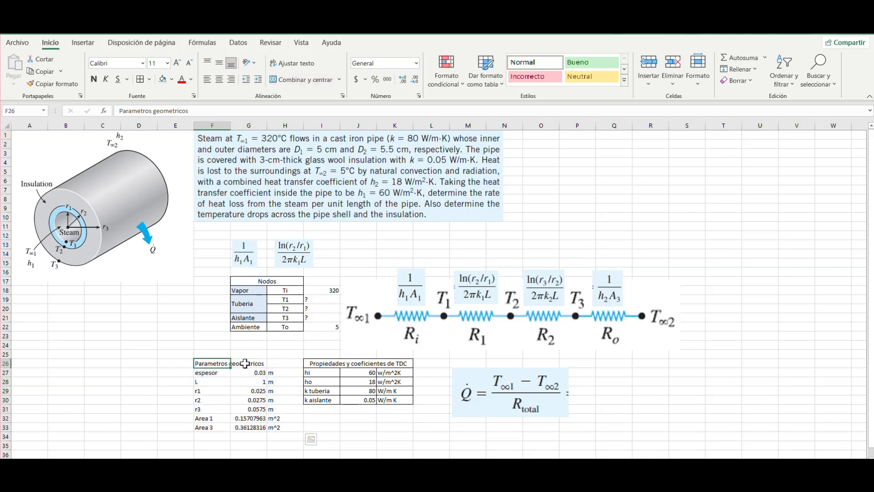
left_click(285, 80)
left_click(294, 252)
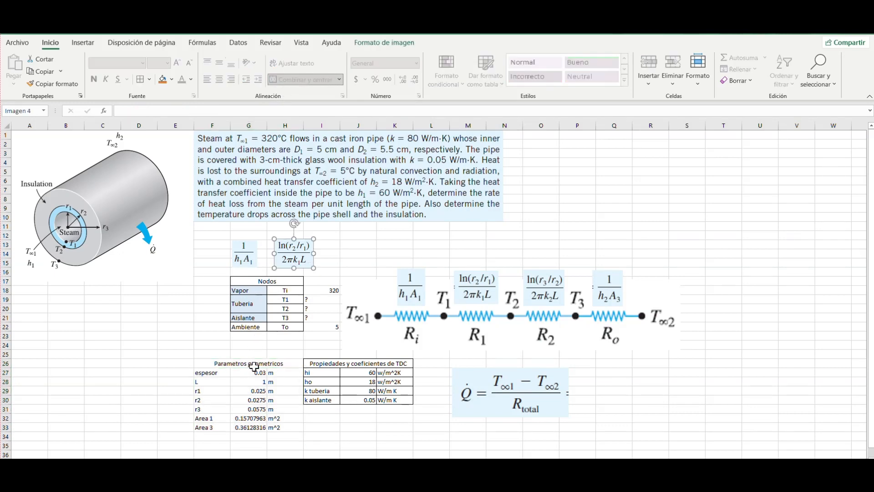
Apply all borders to the geometric parameters table in F26:H33
left_click_drag(244, 363, 240, 428)
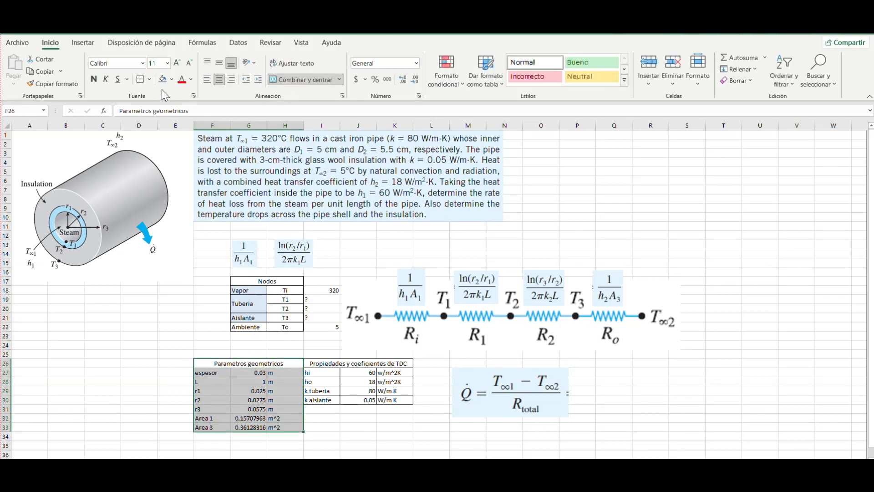
left_click(235, 391)
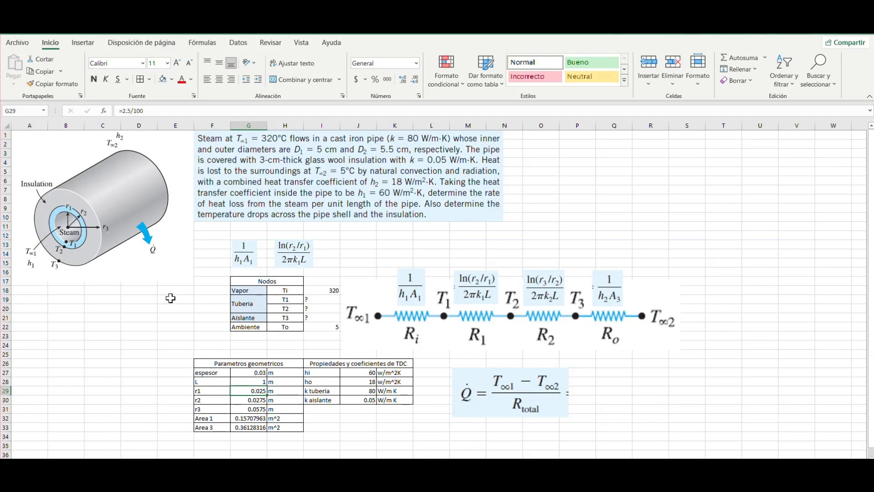
left_click(298, 436)
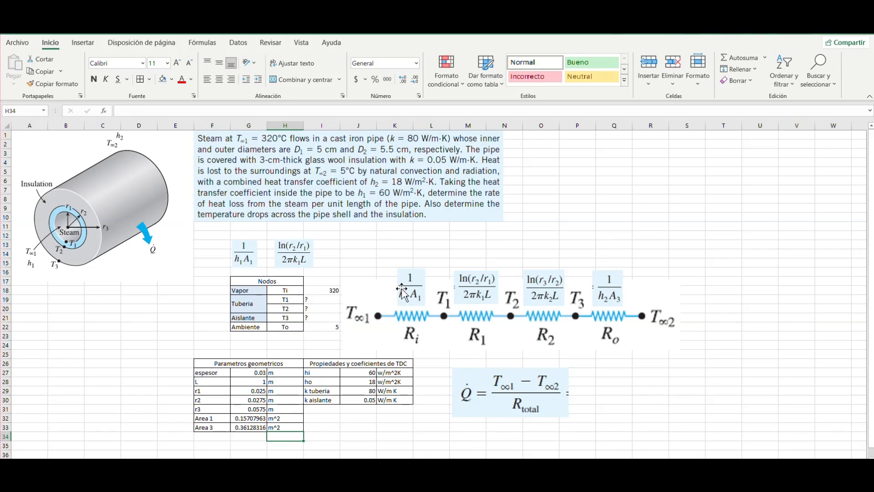
Enter the label Ri in cell F36, below the geometric parameters table
scroll(412, 310, "down", 3)
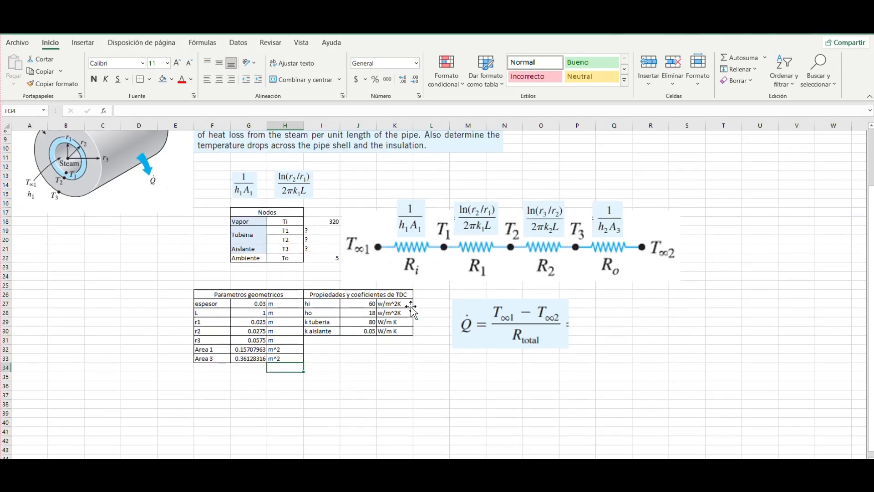
scroll(412, 310, "down", 3)
left_click(212, 299)
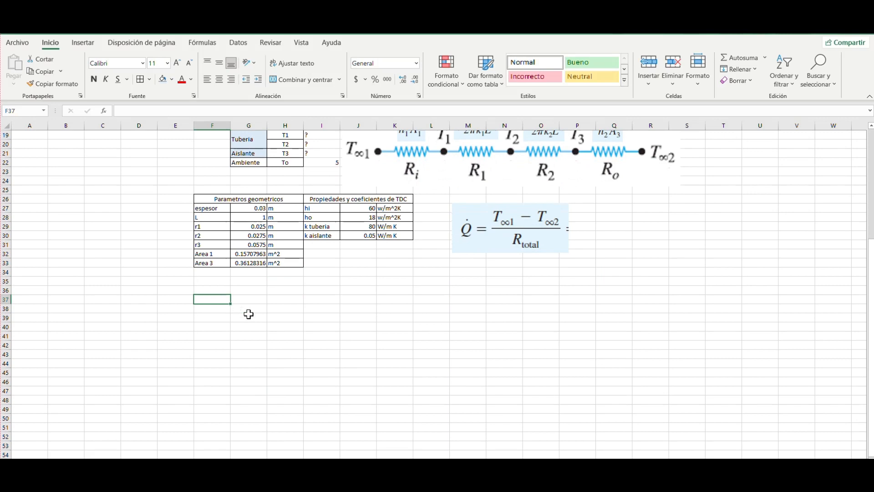
scroll(248, 314, "up", 5, "ctrl")
left_click(385, 290)
type("R")
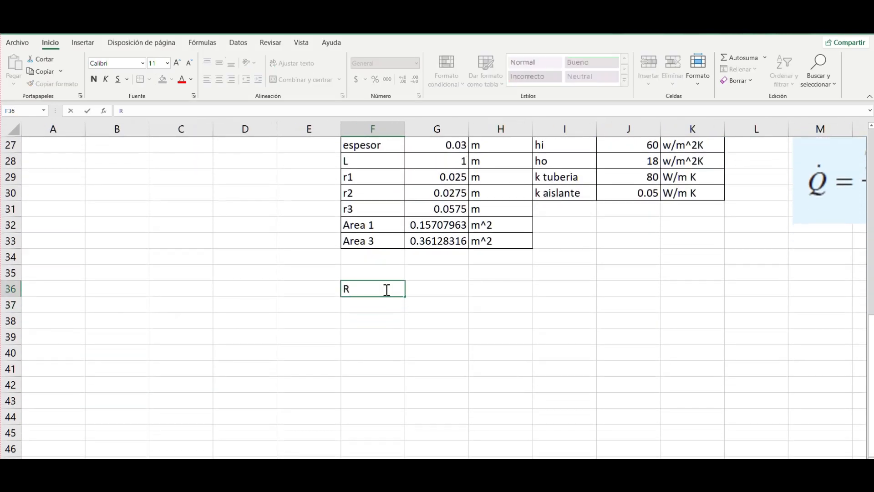
key("Return")
key("Up")
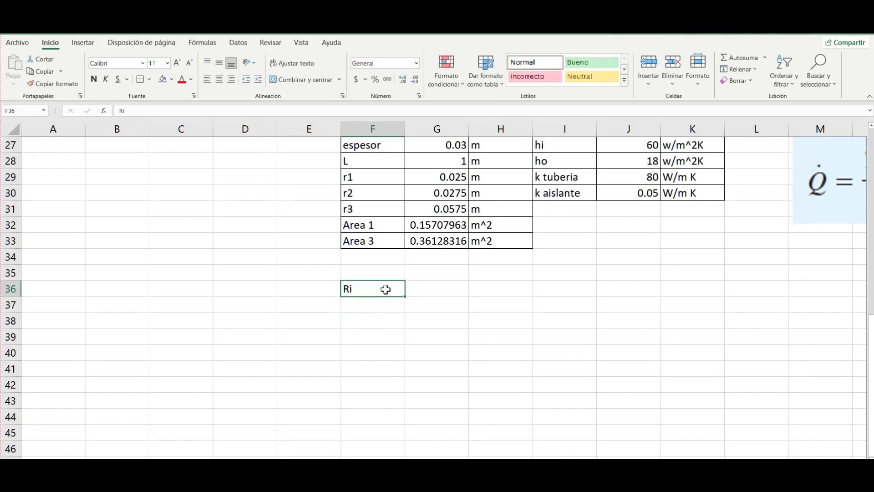
Calculate Ri in cell G36 from hi and Area 1 with the formula =1/(J27*G32)
key("Right")
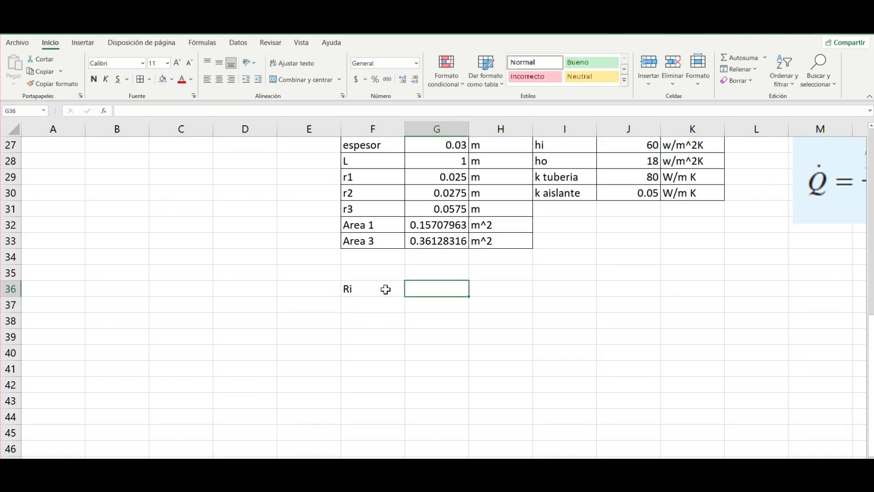
scroll(386, 290, "up", 4)
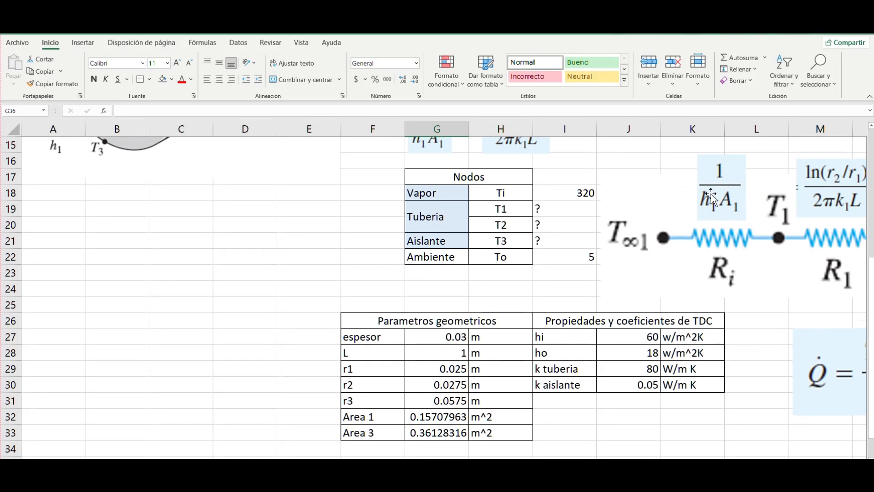
scroll(621, 273, "down", 2)
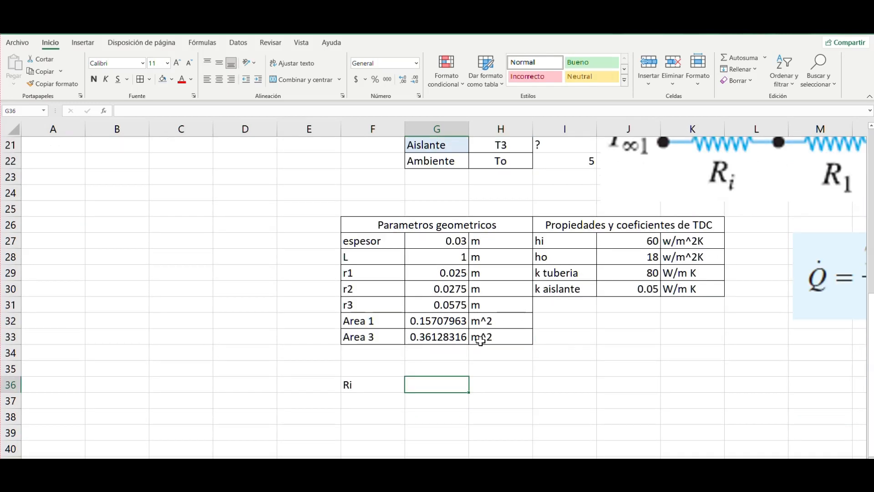
type("=1/(")
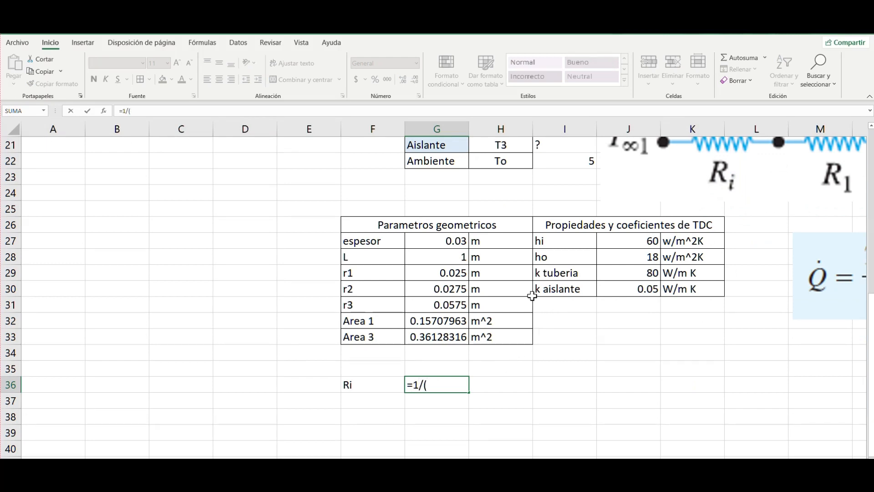
left_click(647, 240)
type("*")
left_click(453, 316)
type(")")
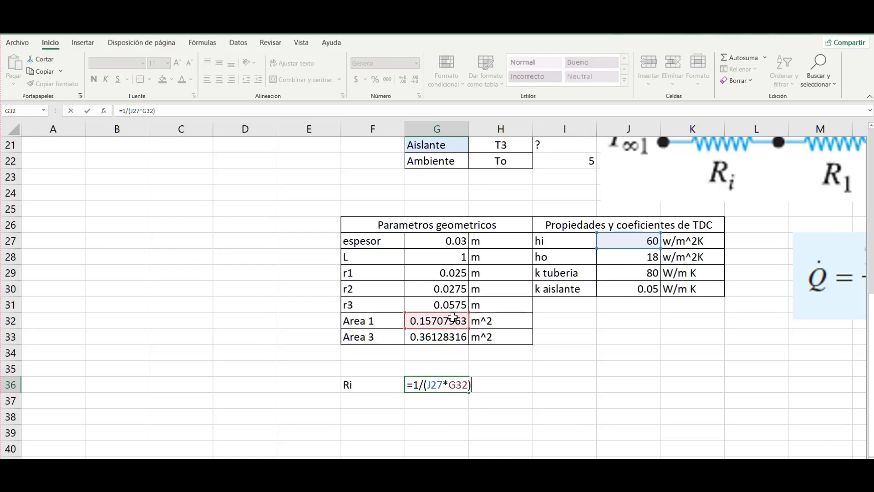
key("Return")
key("Up")
key("Down")
key("Left")
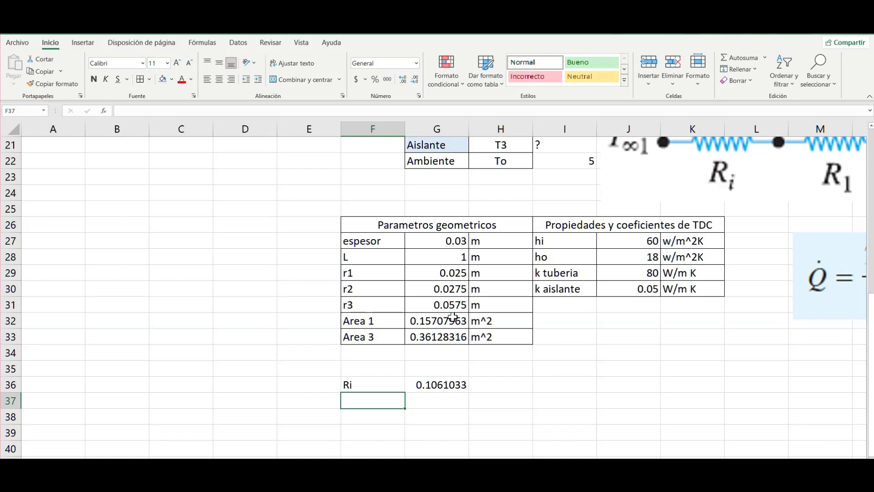
Enter the unit °C/W for Ri in cell H36
left_click(480, 387)
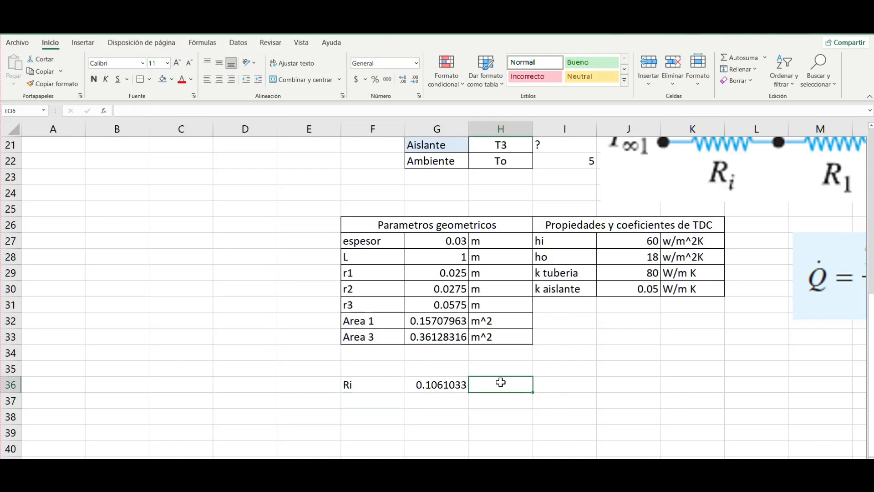
type("°C/")
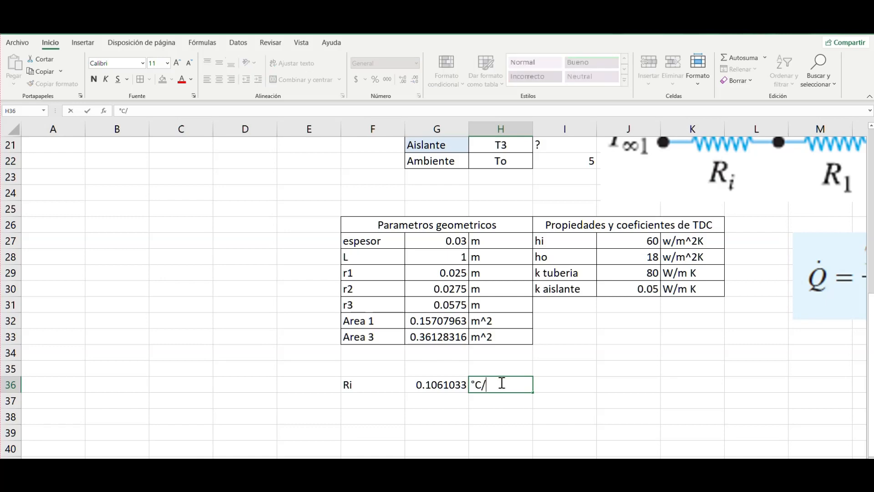
type("W")
key("Return")
Add the label R1 in cell F37, under Ri
key("Left")
key("Left")
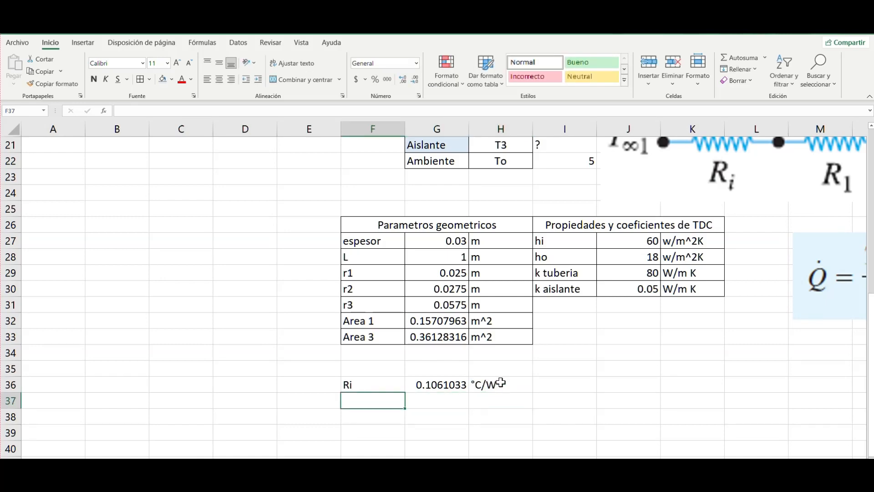
type("R1")
key("Return")
key("Up")
key("Right")
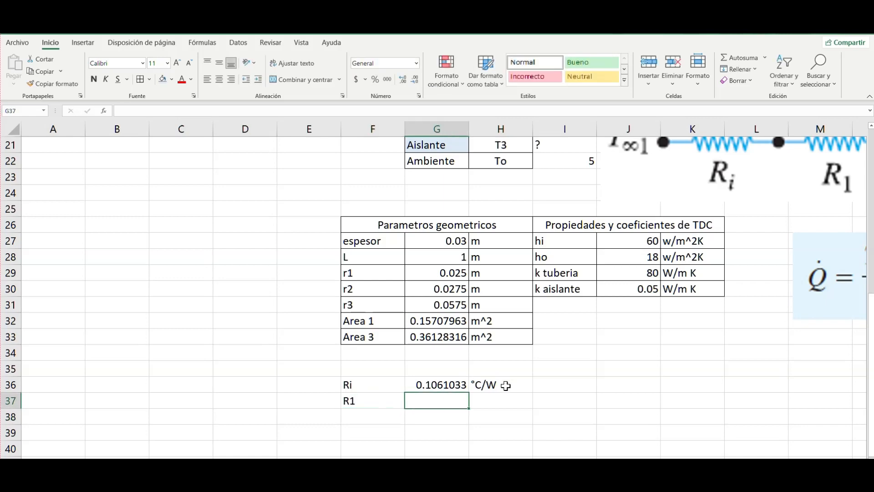
Move the ln(r2/r1)/(2πk1L) formula picture from the resistance network to columns I and J beside the R1 row
scroll(506, 386, "right", 2)
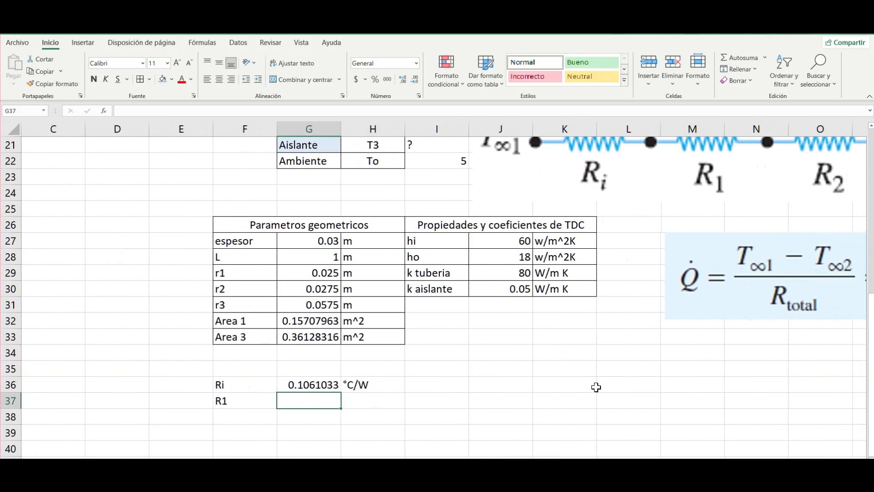
scroll(595, 387, "up", 2)
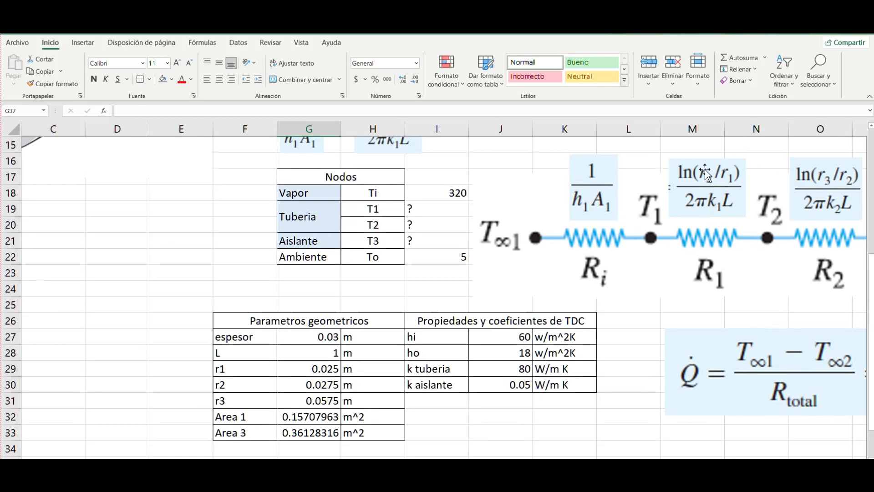
scroll(687, 217, "down", 1)
scroll(687, 217, "up", 1)
left_click_drag(715, 182, 172, 380)
left_click(173, 378)
scroll(166, 279, "down", 3)
left_click_drag(139, 231, 464, 353)
left_click(321, 355)
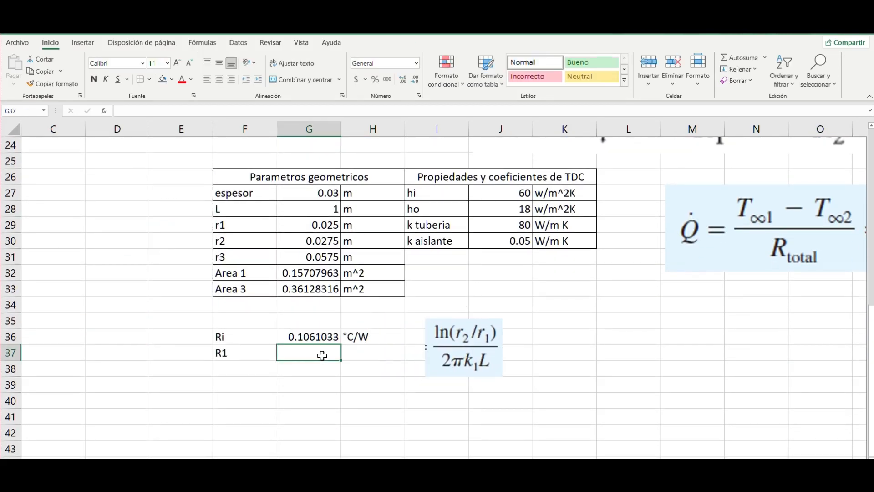
Calculate R1 in cell G37 with the formula =ln(G30/G29)/(2*pi()*J29*G28)
type("=ln(")
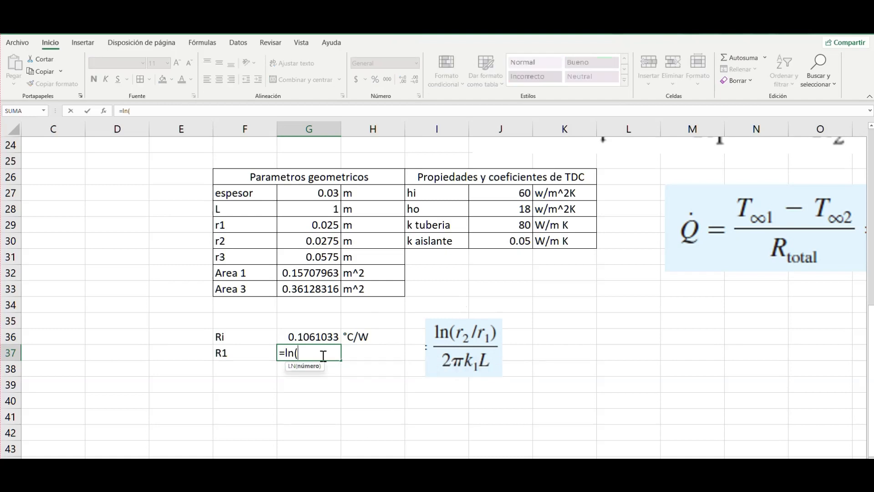
left_click(308, 240)
type("/")
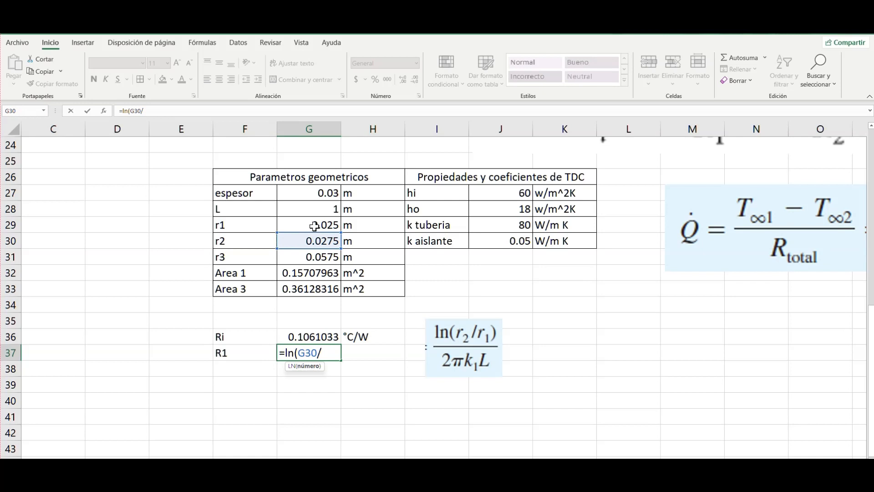
left_click(316, 223)
type(")")
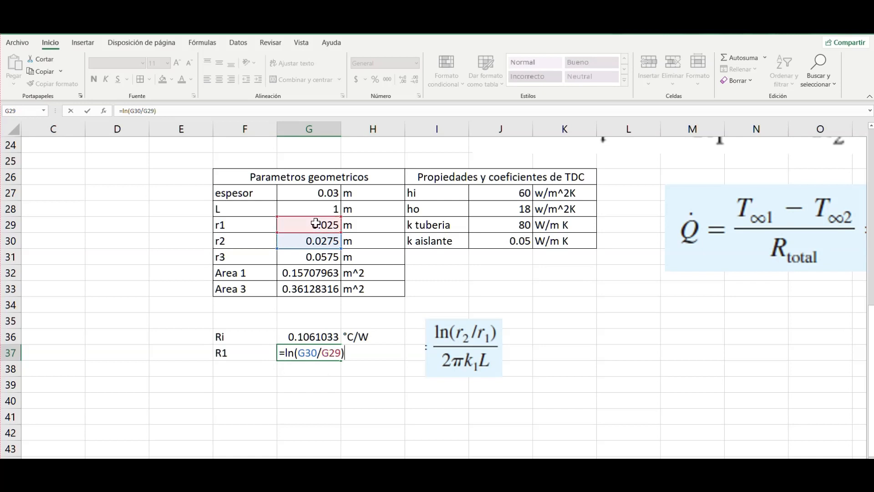
type("/(2*pi()*")
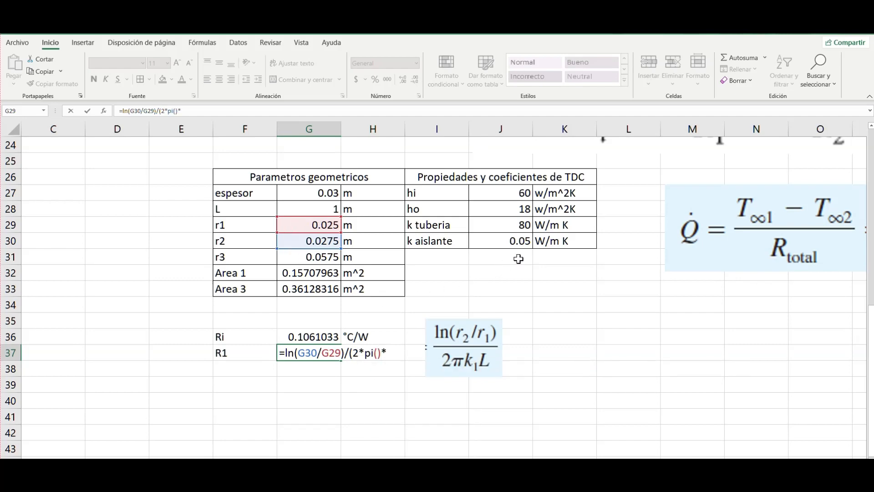
left_click(504, 228)
type("*")
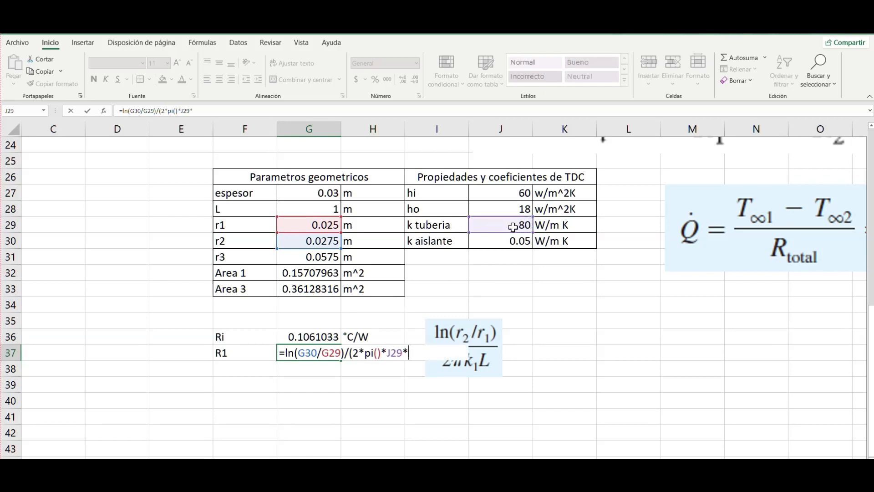
left_click(331, 210)
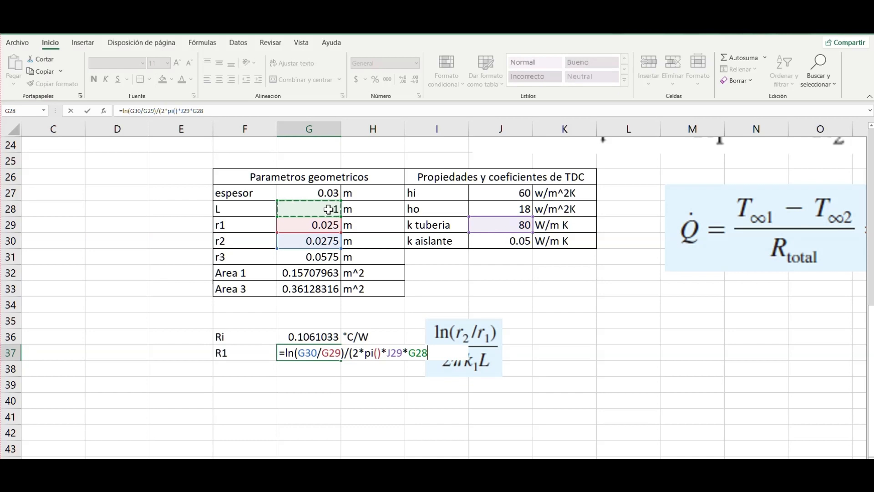
type(")")
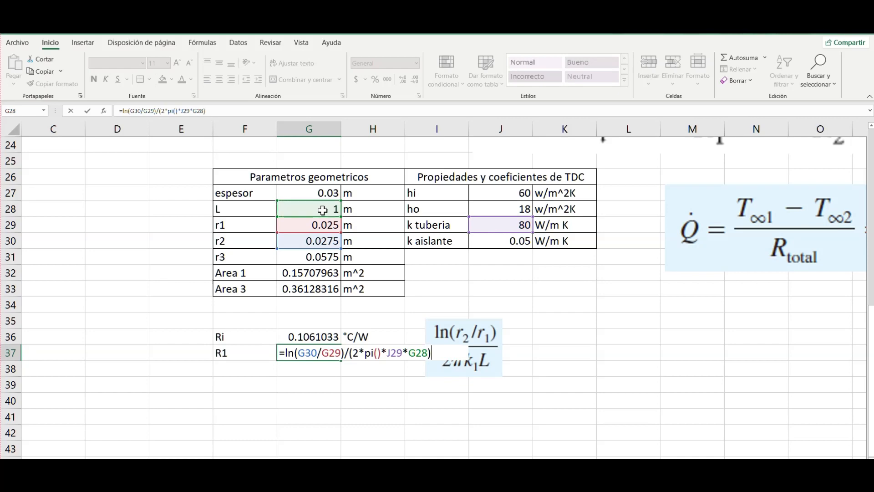
key("Return")
Enter the unit °C/W for R1 in cell H37
key("Up")
key("Right")
type("°")
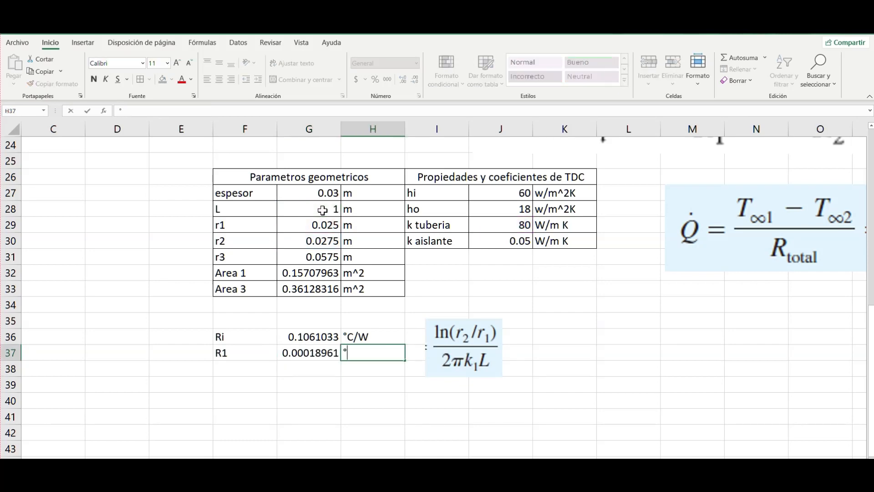
type("C/W")
key("Return")
key("Left")
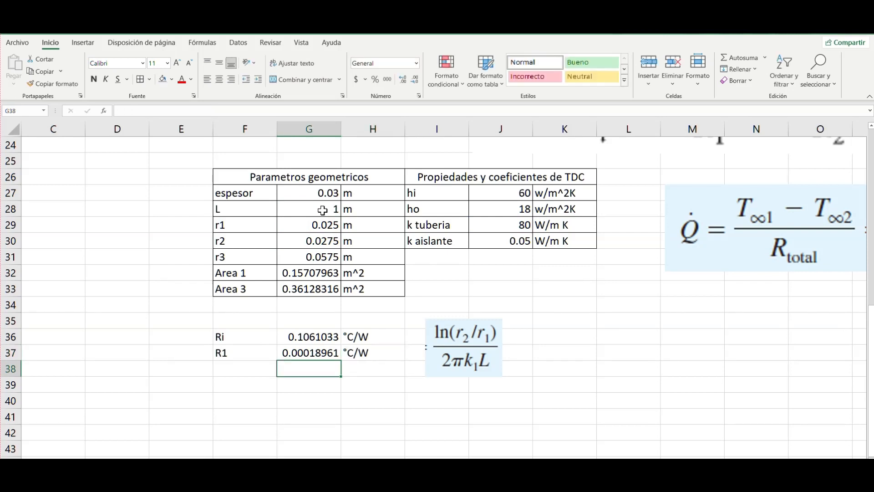
Add the label R2 in cell F38, under R1
key("Left")
type("R")
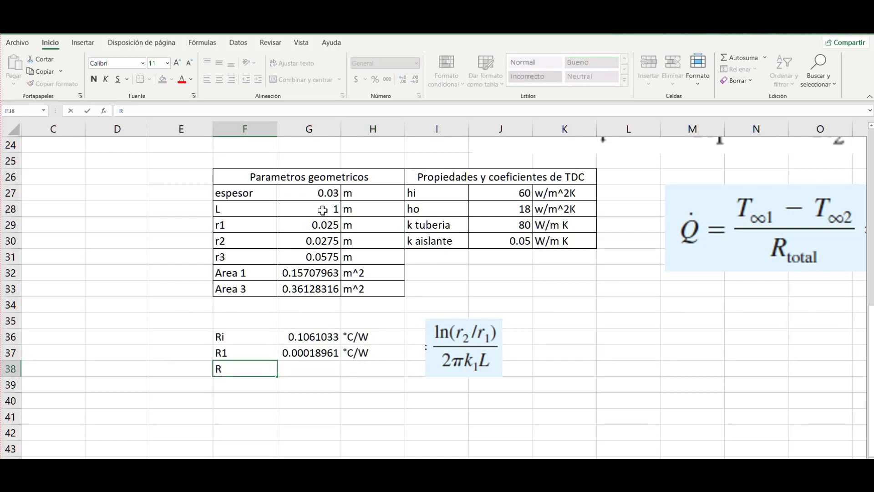
type("2")
Label the resistance rows in cells E36 to E39 as Vapor, Tuberia, Aislante and Ambiente
key("Up")
key("Down")
key("Up")
key("Up")
key("Left")
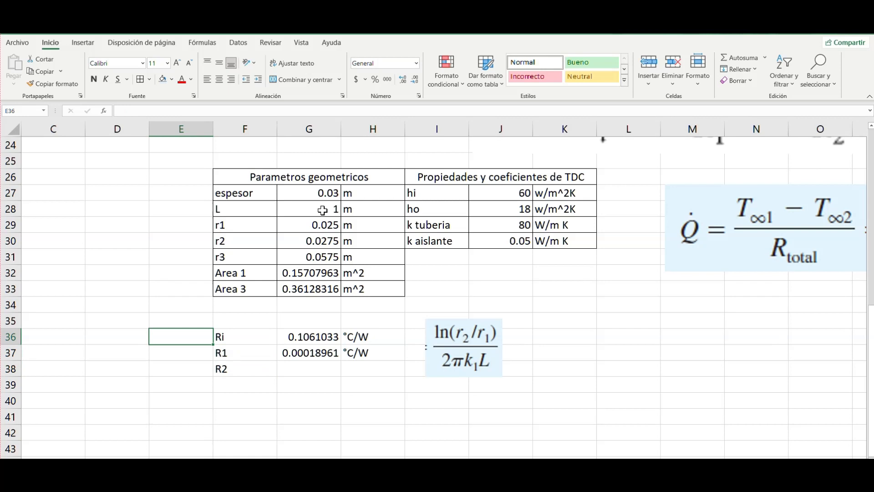
type("Vapor")
key("Return")
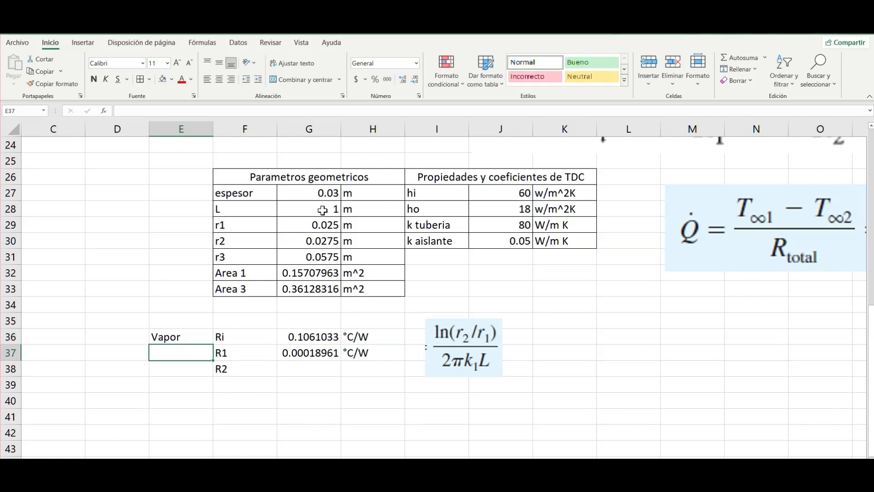
type("Tuberia")
key("Return")
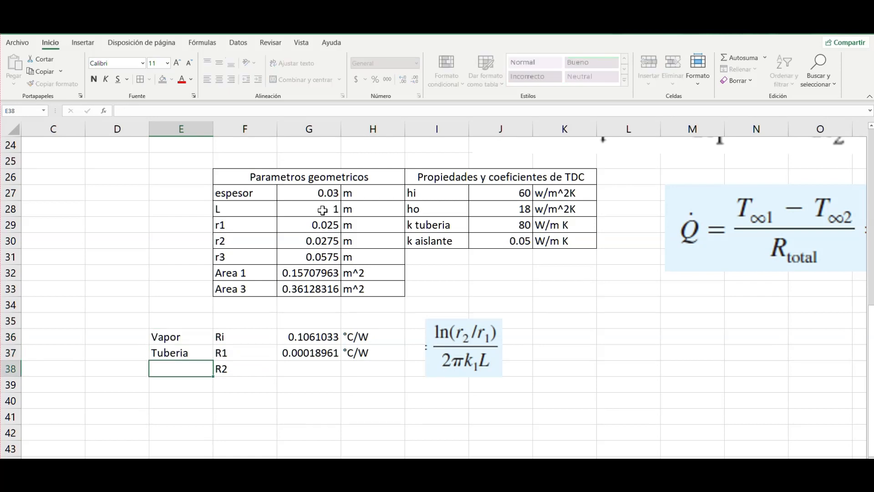
type("Aislante")
key("Return")
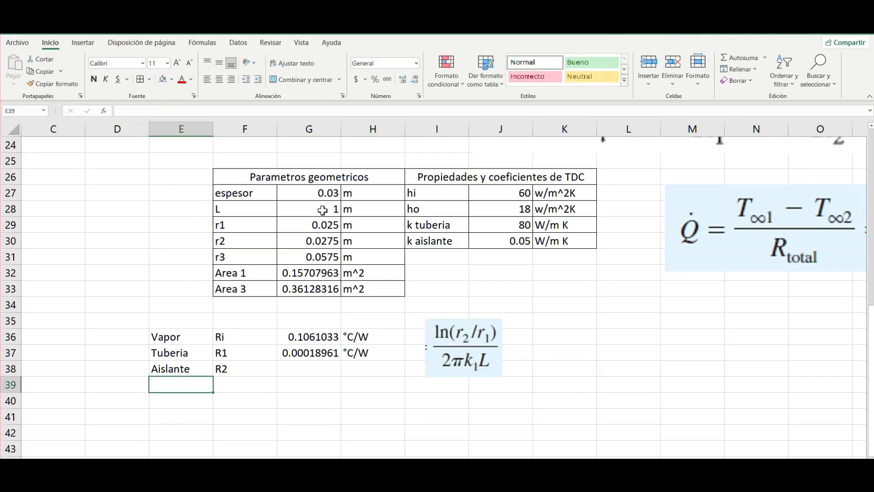
type("Ambiente")
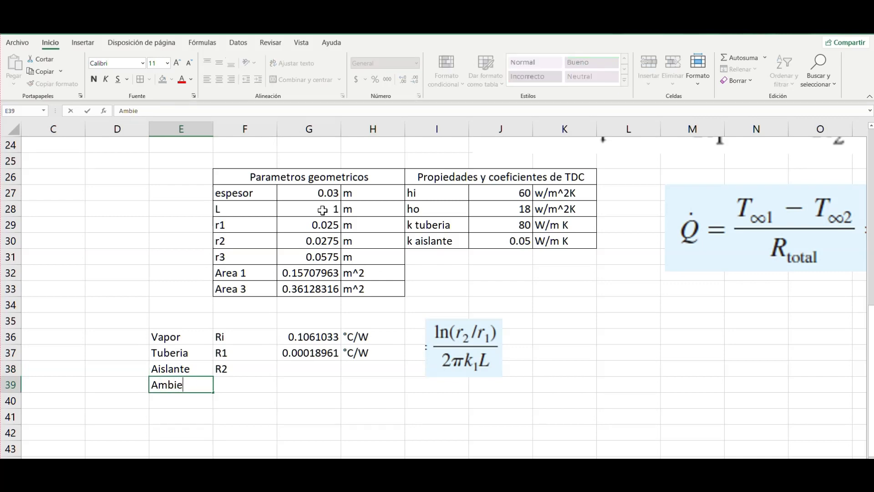
key("Return")
key("Up")
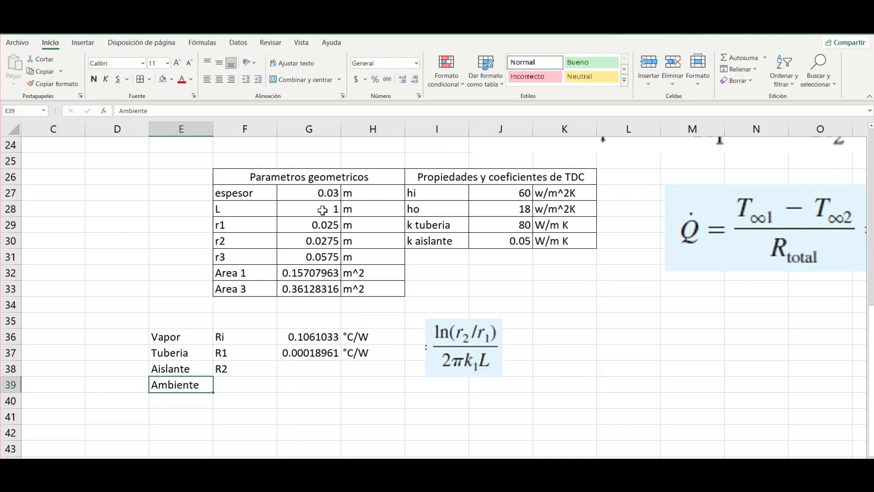
Calculate R2 in cell G38 with the formula =ln(G31/G30)/(2*pi()*J30*G28)
key("Right")
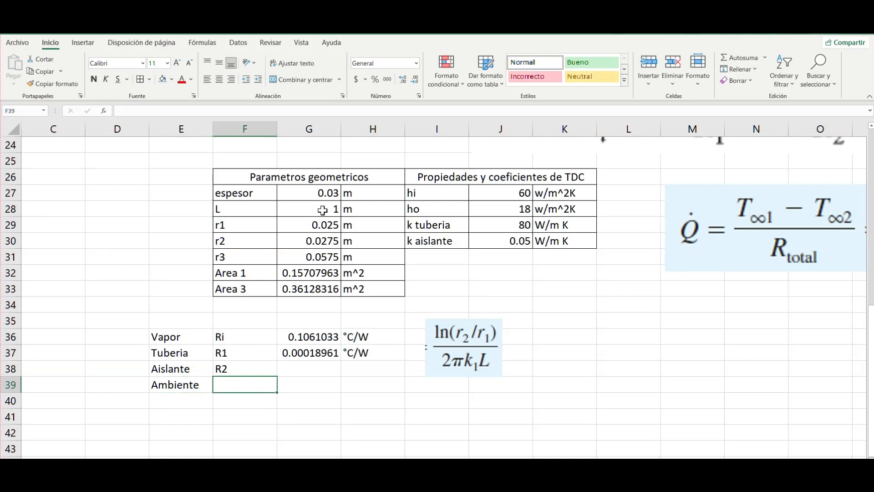
key("Up")
key("Right")
type("=")
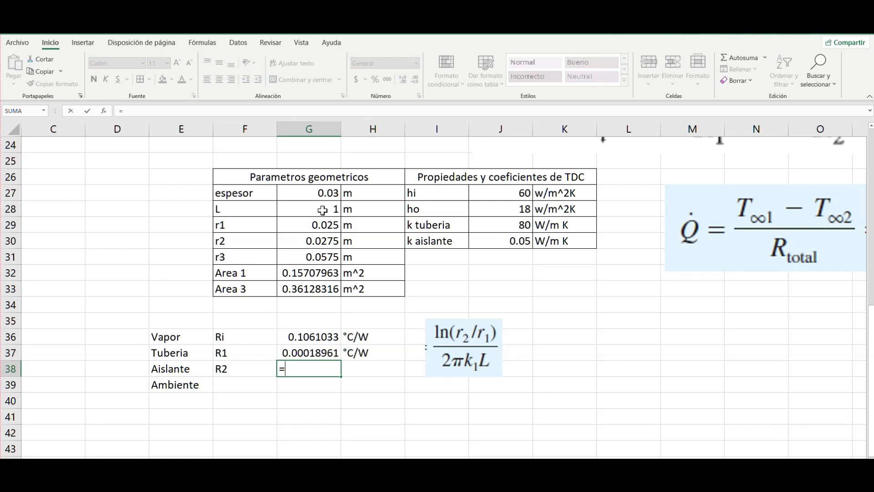
type("ln(")
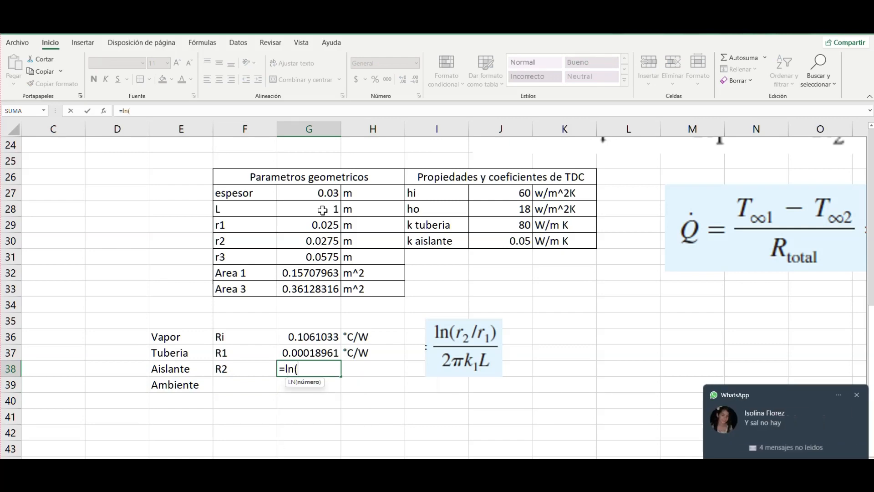
left_click(856, 395)
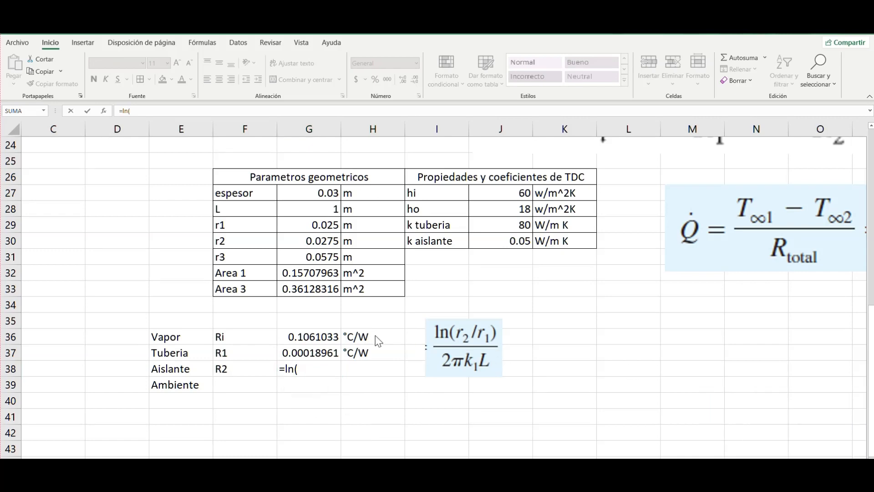
left_click(313, 369)
left_click(320, 257)
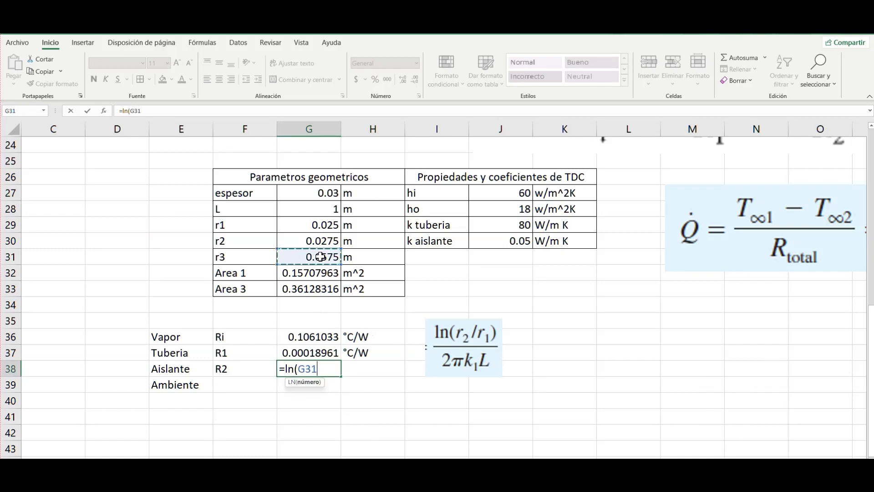
type("/")
left_click(311, 241)
type(")/(")
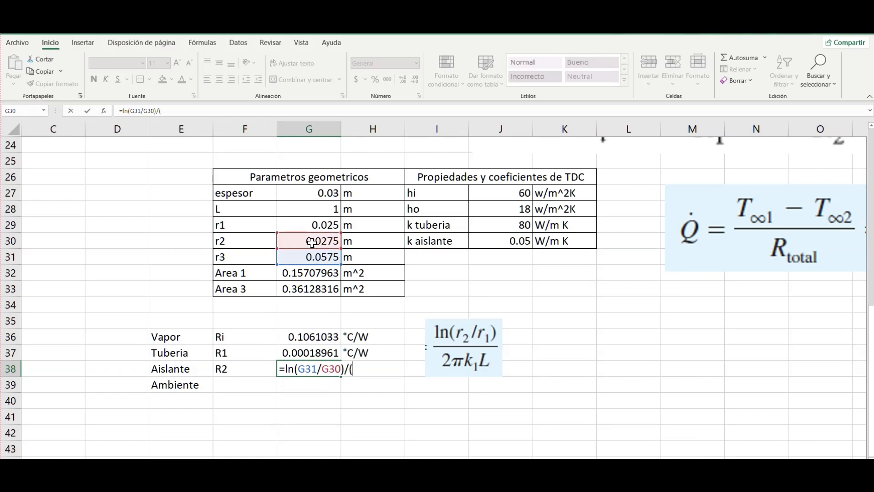
type("2*pi()*")
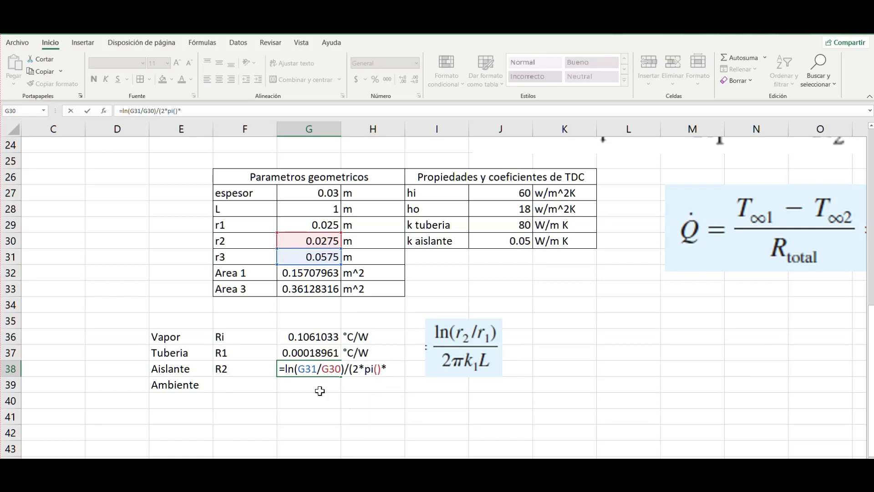
left_click(516, 239)
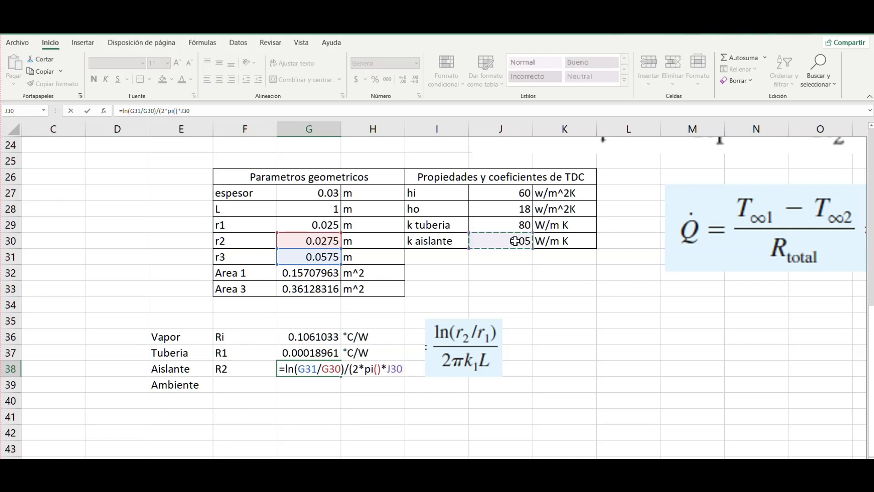
type("*")
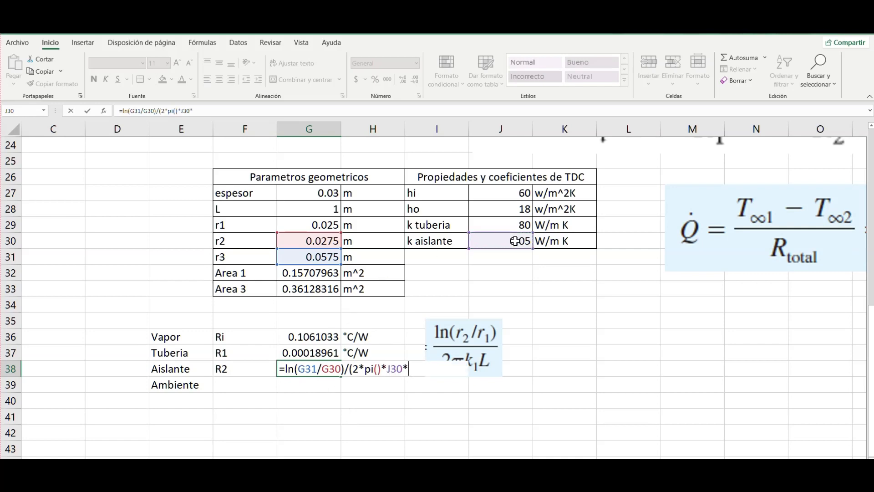
left_click(335, 208)
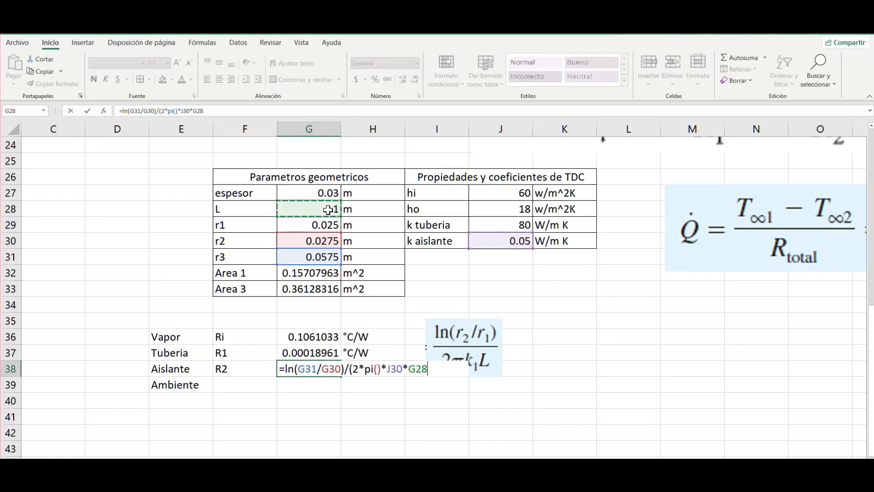
type(")")
key("Return")
Enter the unit °C/W for R2 in cell H38
key("Up")
key("Right")
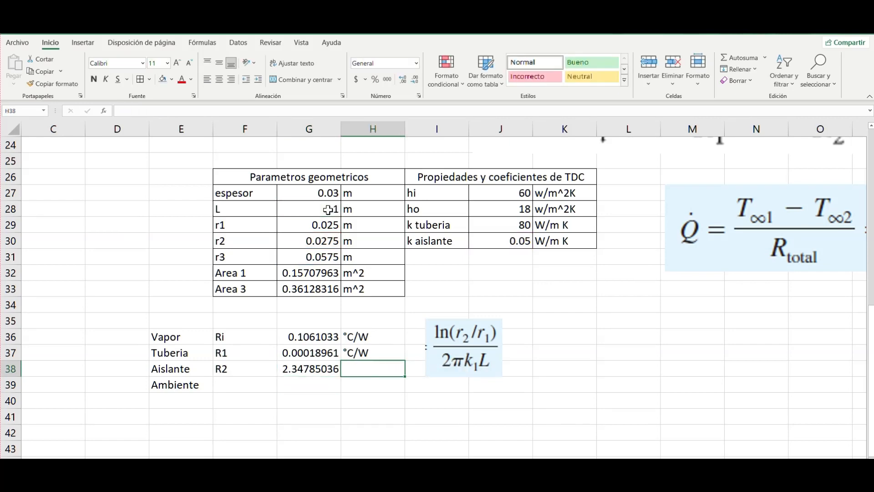
type("°C")
key("BackSpace")
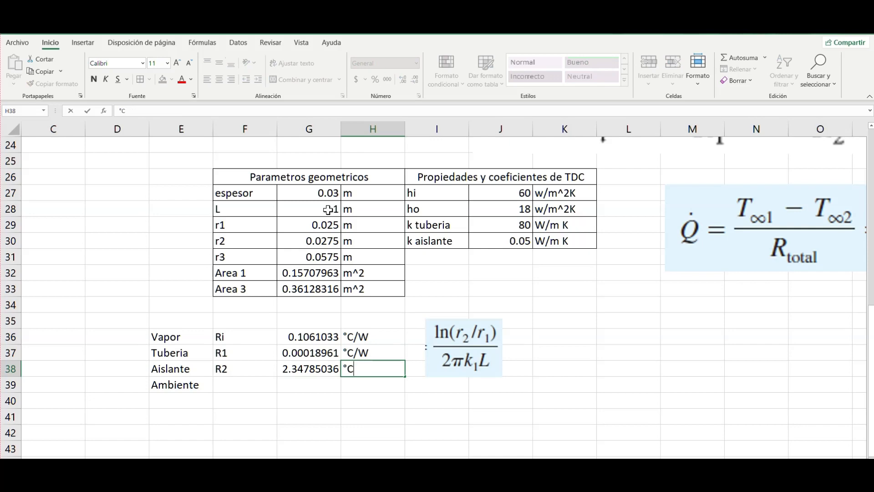
type("/W")
key("Return")
key("Up")
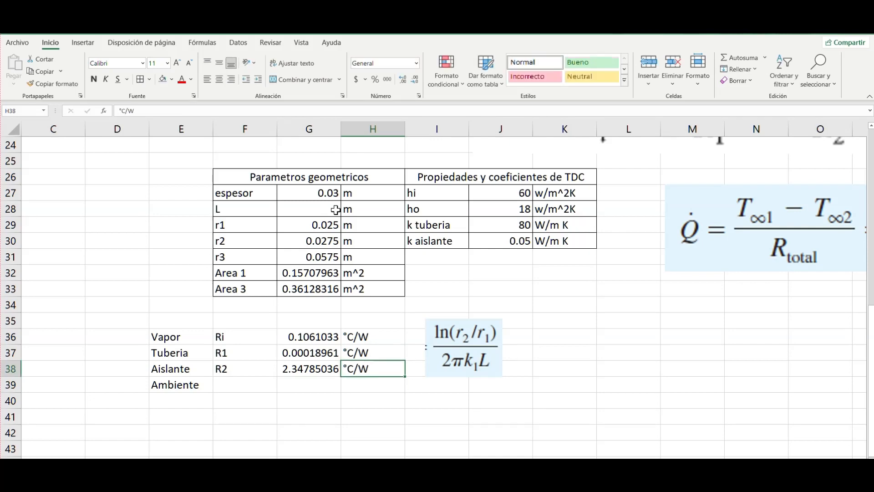
Center the resistance labels horizontally in cells F36 to F39
left_click_drag(265, 347, 267, 382)
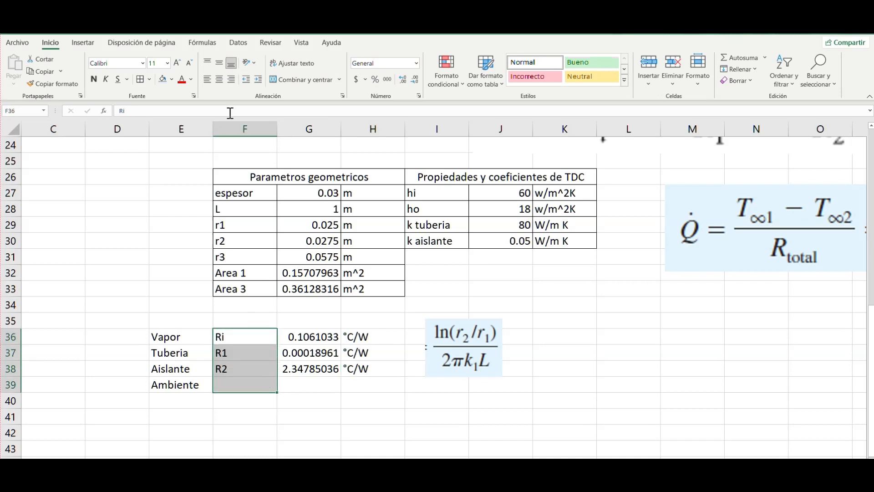
left_click(219, 79)
left_click(314, 370)
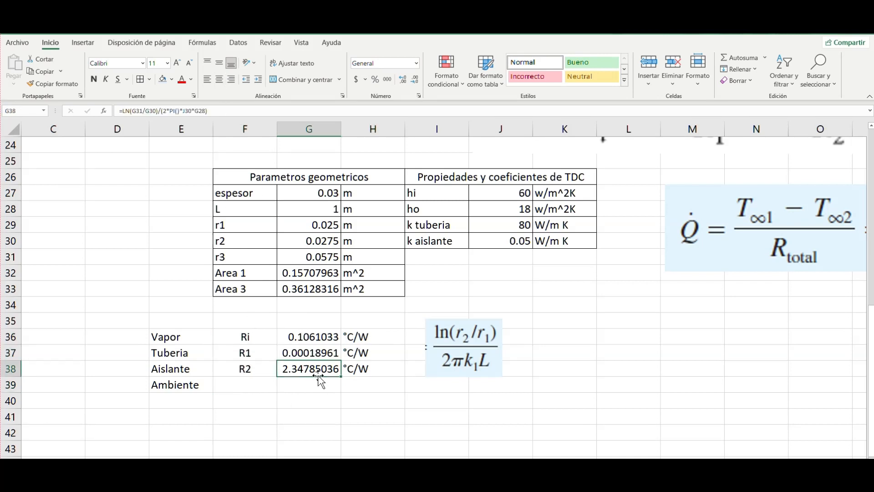
left_click(249, 369)
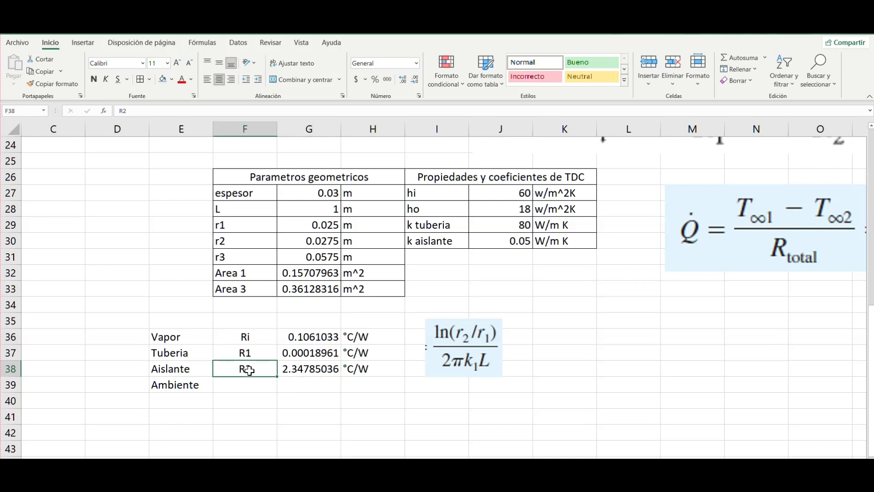
left_click(287, 369)
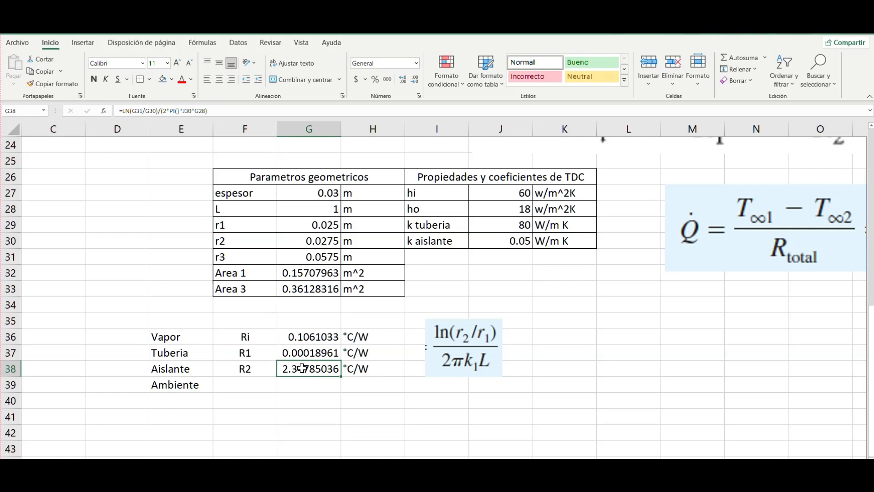
Delete the ln(r2/r1)/(2πk1L) formula picture beside the resistance rows
left_click(250, 384)
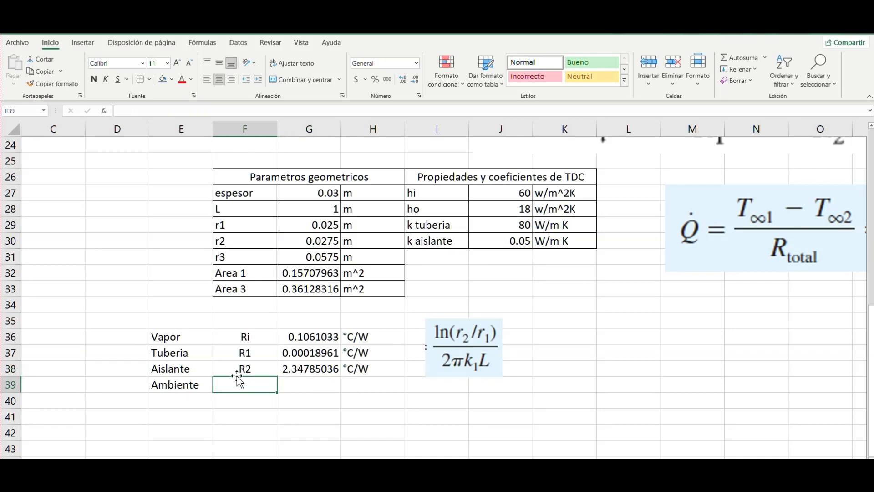
left_click(462, 364)
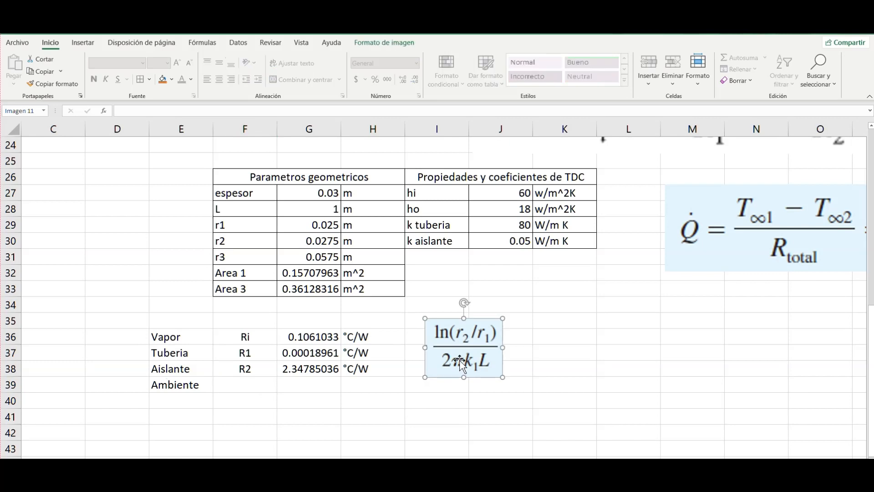
key("Delete")
Move the 1/(h2A3) formula picture from above Ro in the resistance network to column I beside the resistance rows
scroll(539, 303, "up", 4)
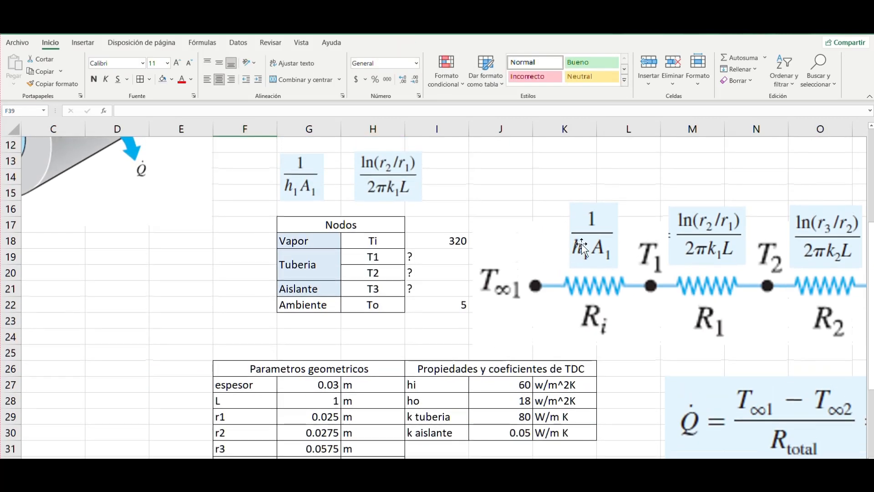
scroll(540, 302, "right", 3)
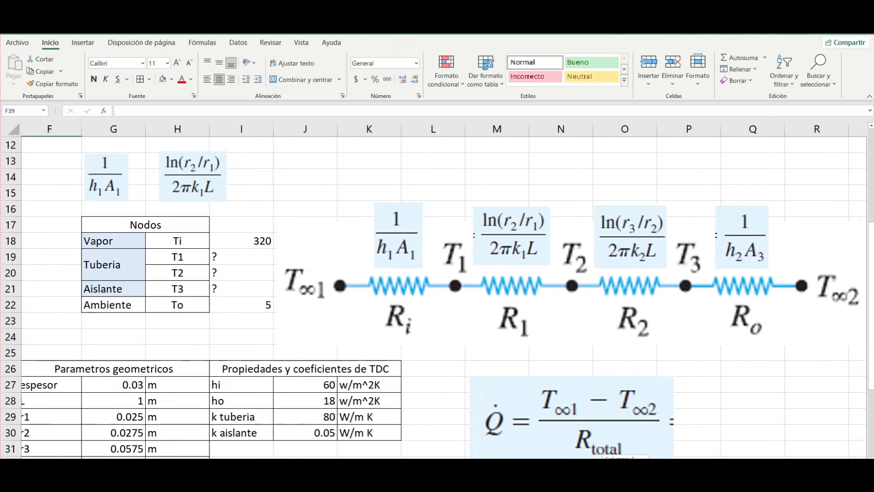
left_click_drag(727, 258, 732, 431)
scroll(756, 278, "down", 3)
left_click_drag(756, 278, 368, 402)
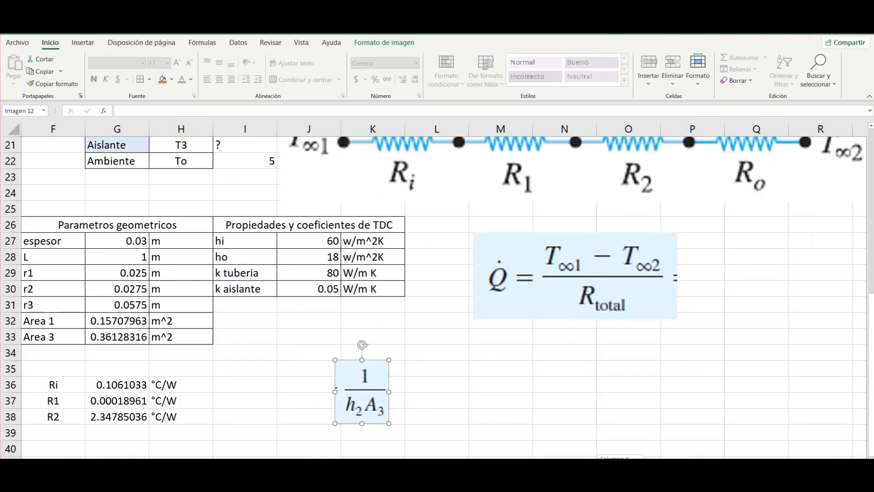
scroll(437, 291, "left", 5)
left_click_drag(664, 390, 542, 404)
scroll(497, 399, "down", 1)
scroll(497, 399, "down", 2)
left_click(460, 394)
Add the label Ro in cell F39, in the Ambiente row
left_click(395, 338)
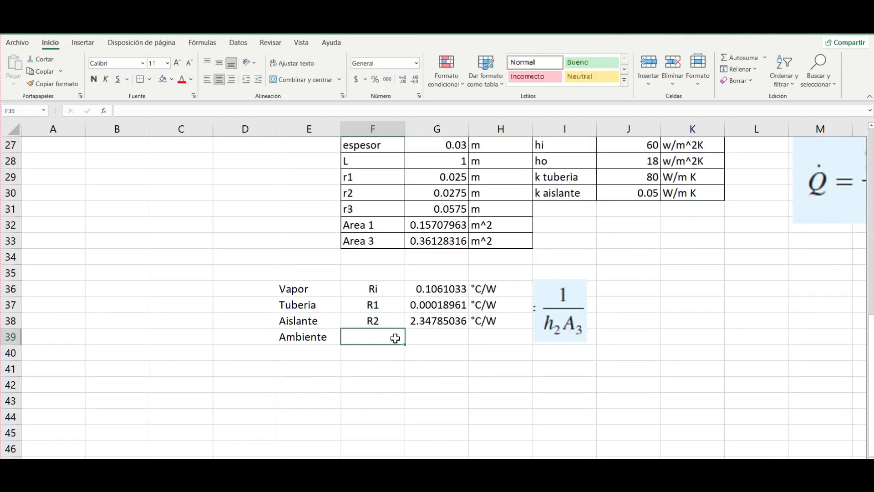
type("Ro")
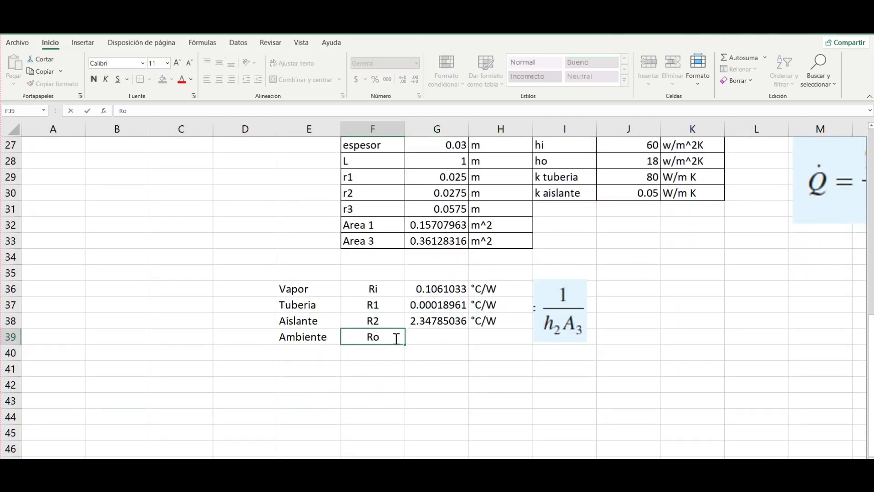
key("Tab")
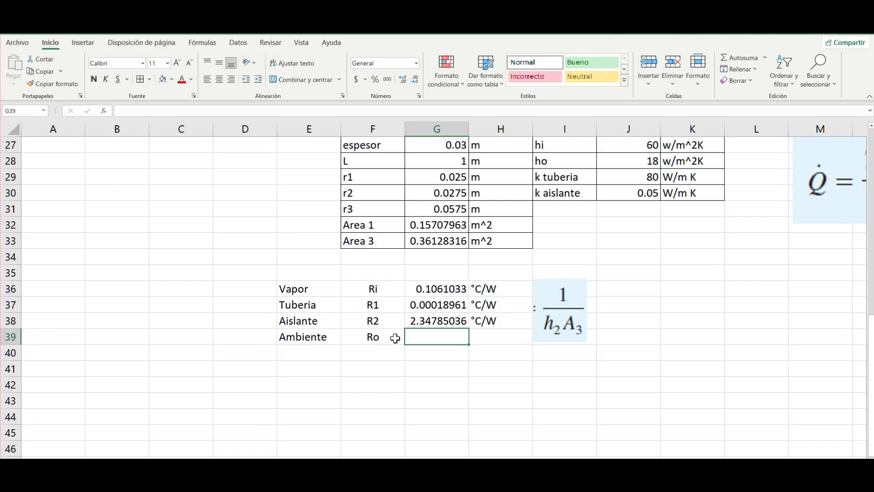
Calculate Ro in cell G39 with the formula =1/(J28*G33), using ho and Area 3
key("F2")
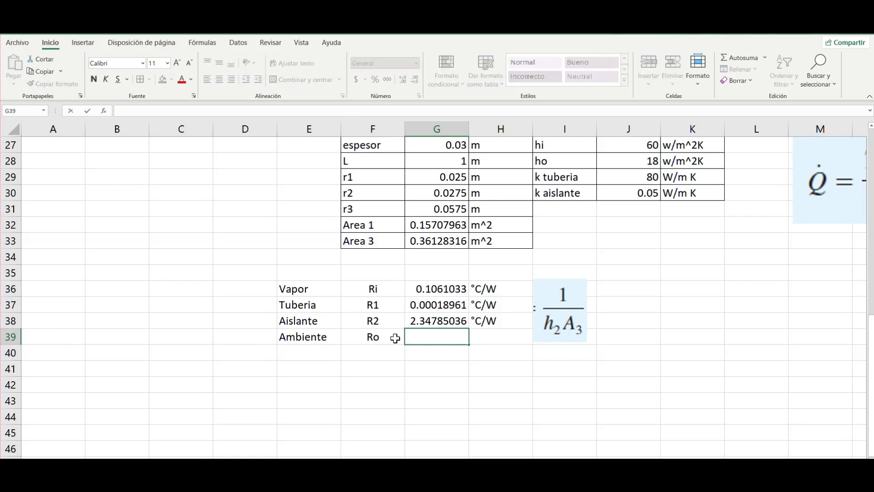
type("=1")
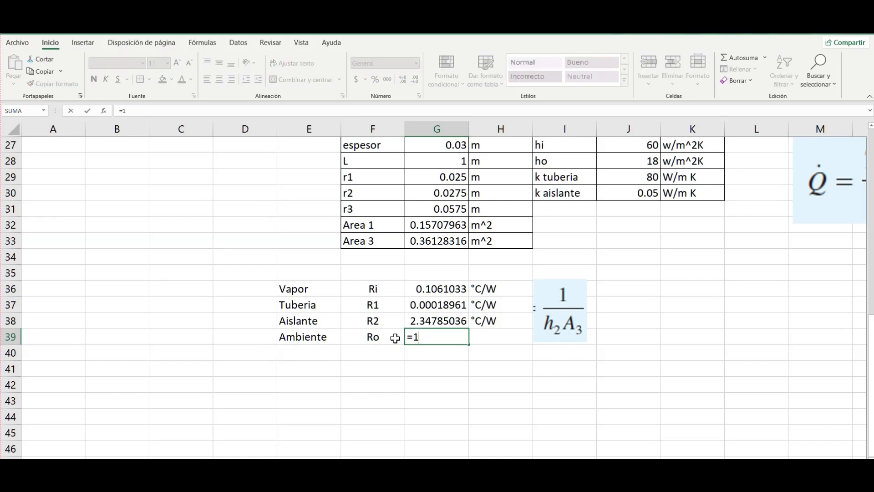
type("/(")
scroll(567, 246, "up", 1)
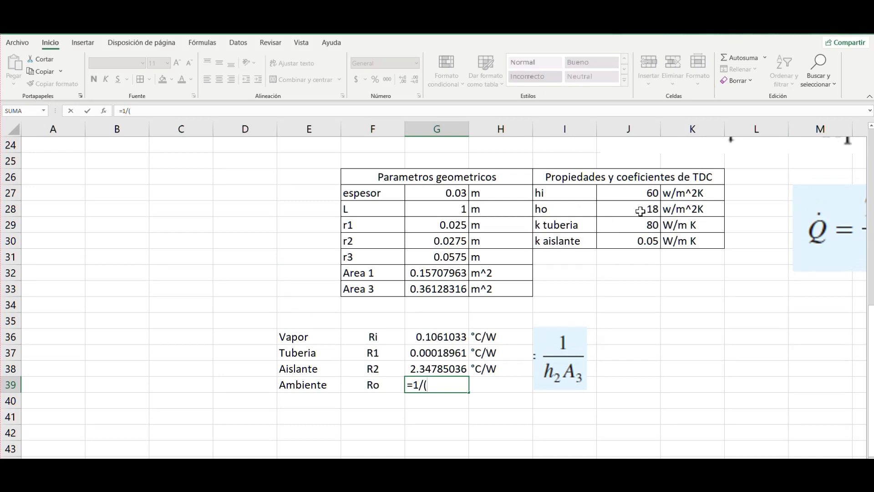
left_click(640, 211)
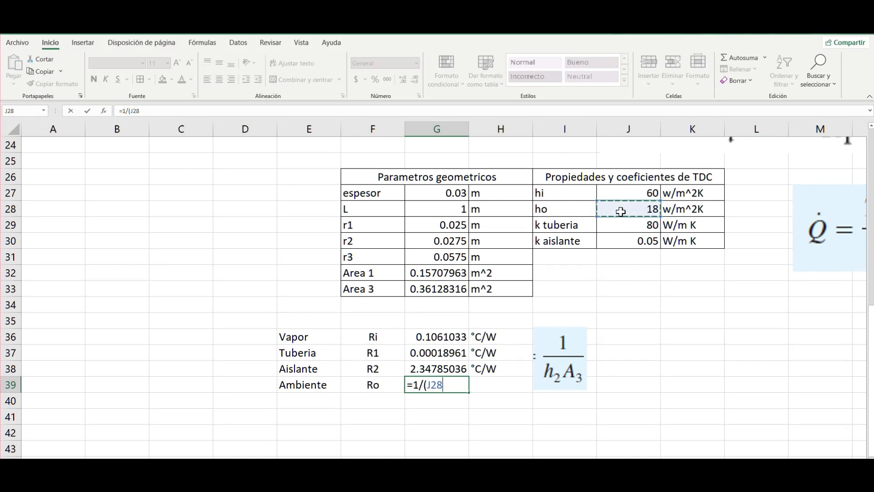
type("*")
left_click(451, 288)
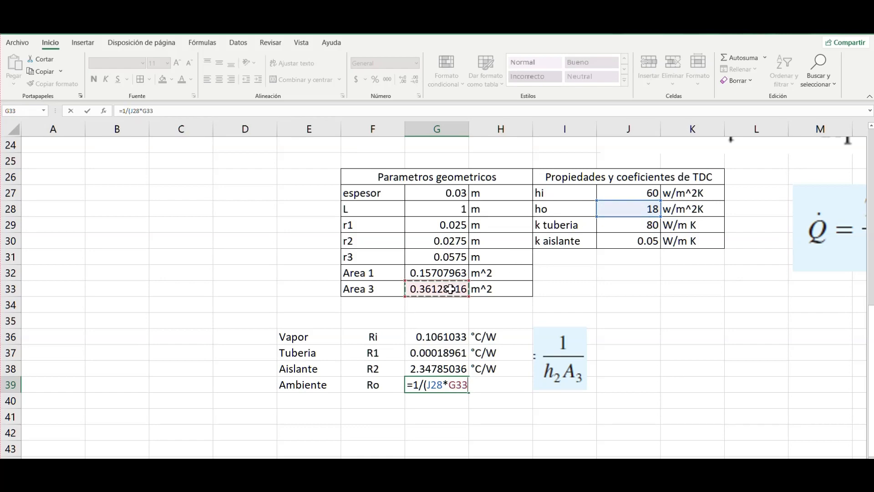
type(")")
key("Tab")
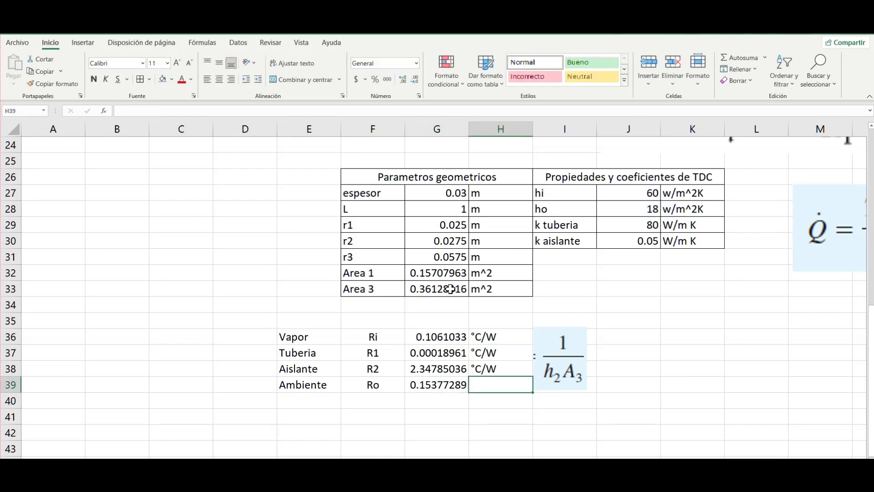
Enter the unit °C/W for Ro in cell H39 and remove the 1/(h2A3) formula picture beside the resistance rows
type("°")
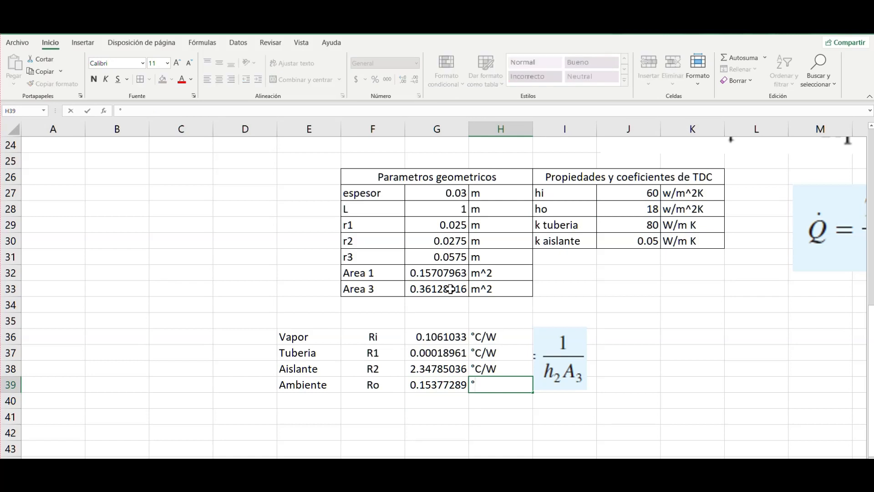
type("C/")
key("BackSpace")
type("W")
key("Return")
key("Up")
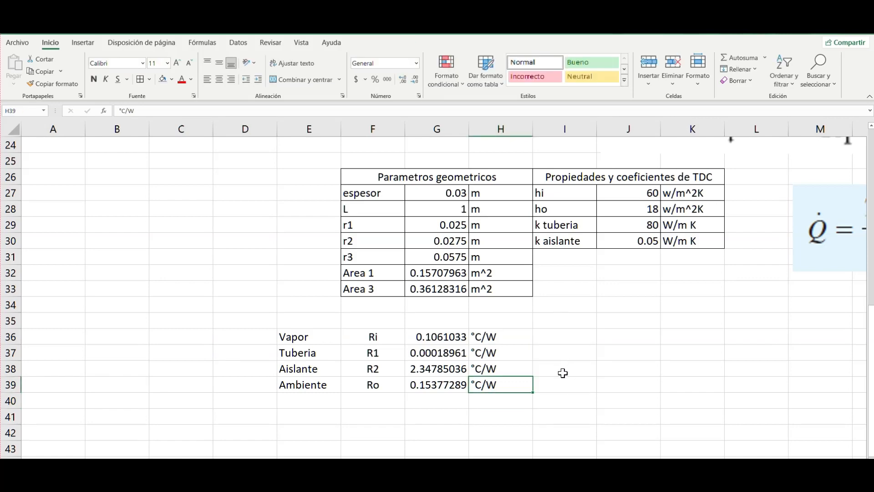
Format the resistance values in cells G36 to G39 to show five decimal places
scroll(564, 365, "down", 1)
left_click(454, 397)
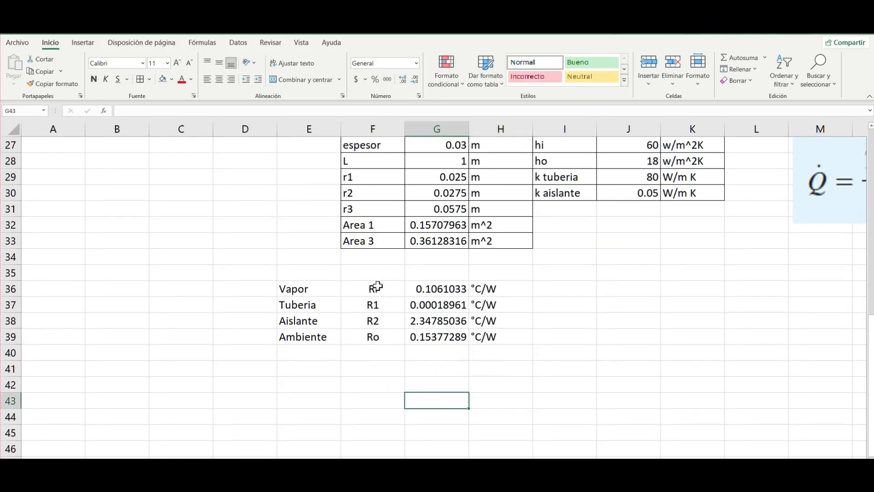
left_click_drag(373, 290, 372, 336)
left_click(461, 367)
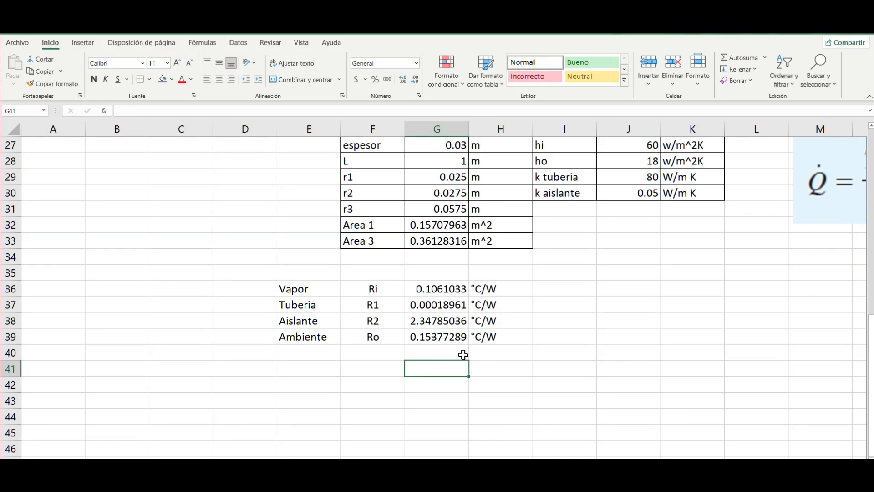
left_click_drag(428, 290, 437, 333)
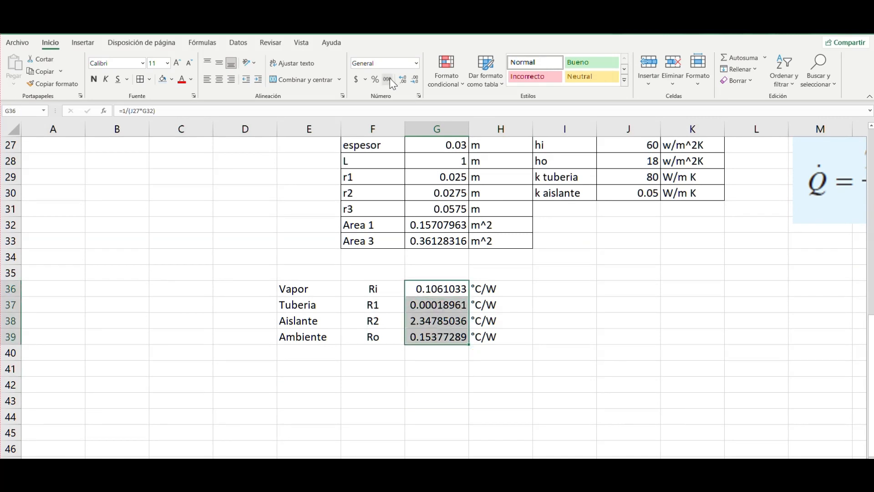
left_click(415, 63)
left_click(404, 105)
left_click(403, 79)
left_click(403, 79)
left_click(403, 79)
Add the label Rtotal in cell F41, below the resistance rows
left_click(385, 369)
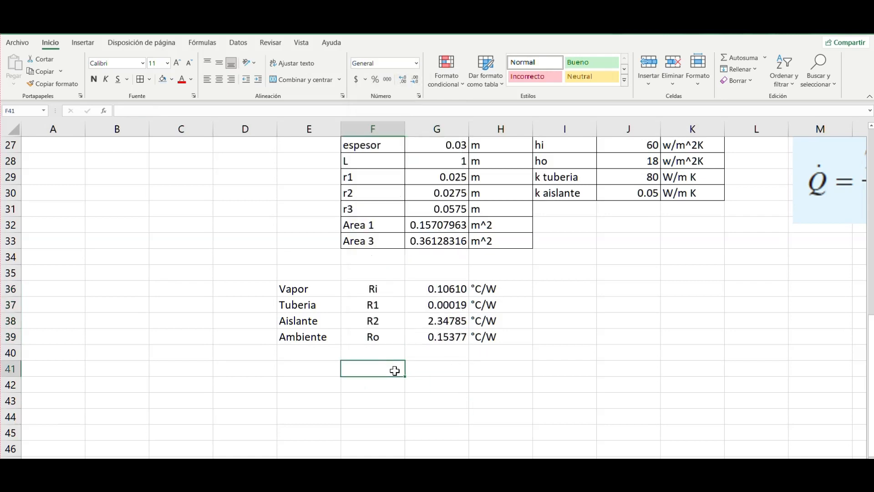
type("Rto")
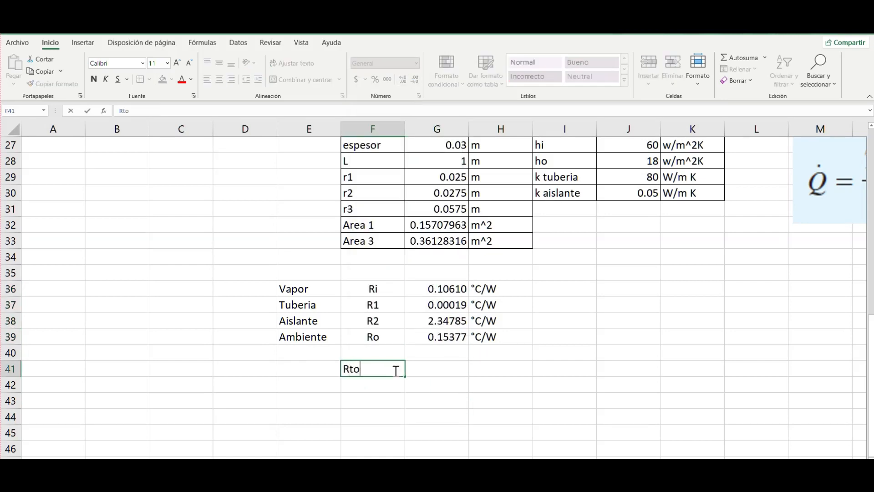
type("tal")
key("Tab")
Calculate the total resistance in cell G41 with the formula =G36+G37+G38+G39
type("=")
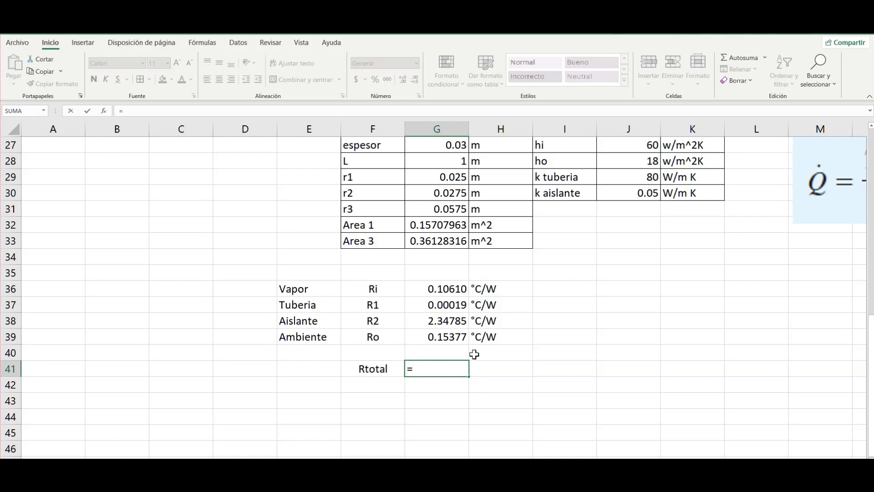
left_click(448, 289)
type("+")
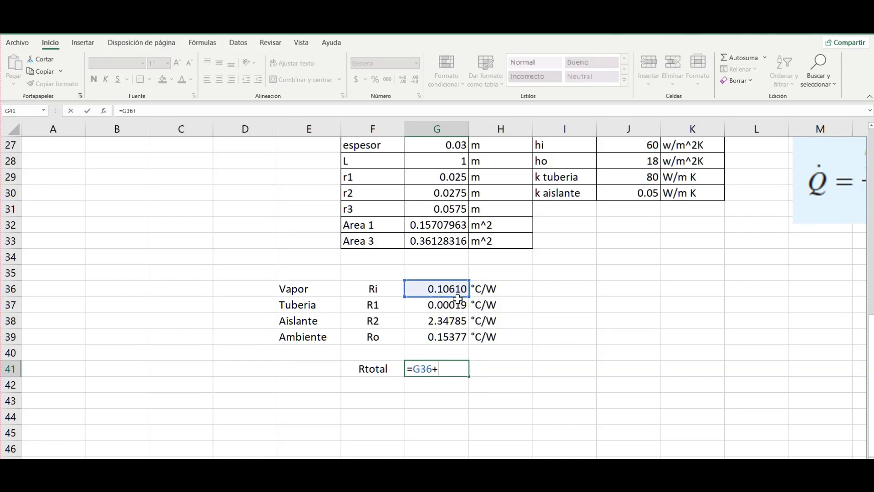
left_click(452, 305)
type("+")
left_click(456, 320)
type("+")
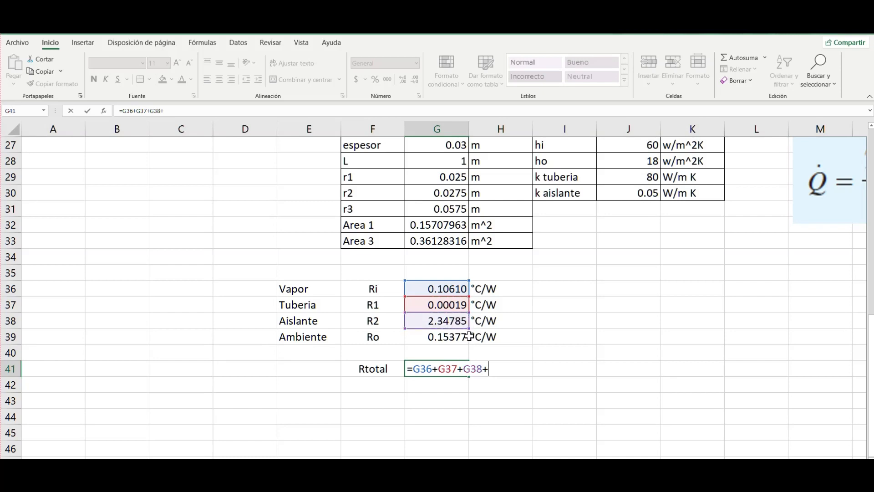
left_click(459, 337)
key("Return")
Enter the unit °C/W for Rtotal in cell H41
left_click(509, 368)
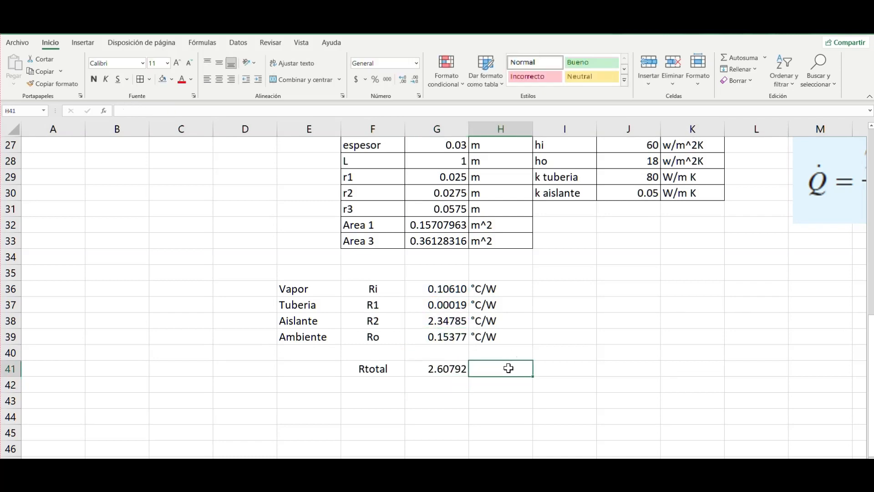
type("°C")
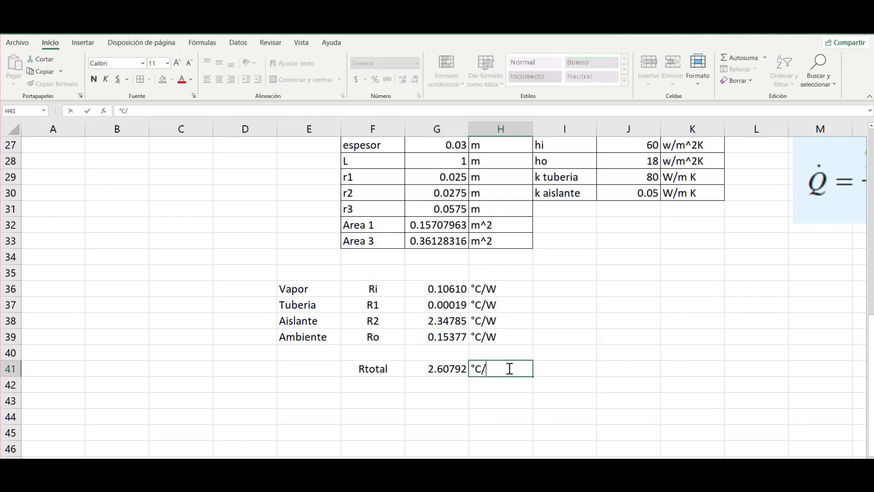
type("/W")
key("Return")
Format the Rtotal cells F41 to H41 with borders, bold text and a light grey fill
left_click(508, 368)
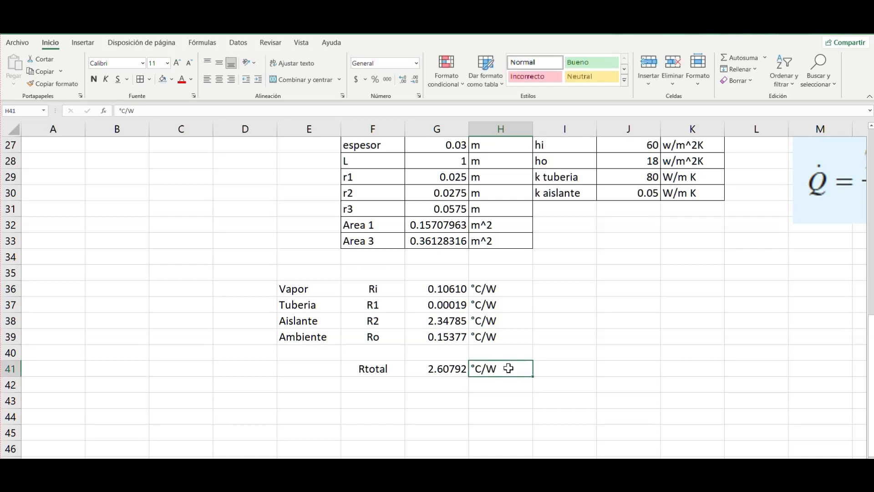
key("shift+Left")
key("shift+Left")
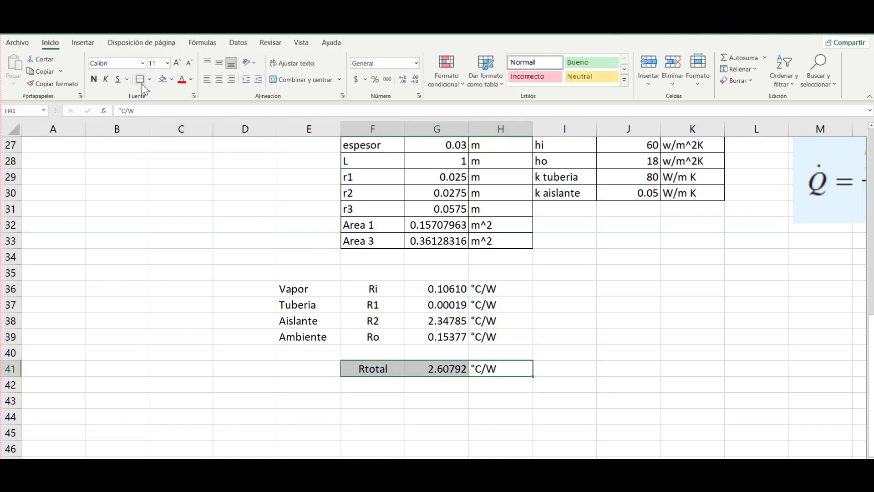
left_click(451, 383)
left_click_drag(490, 370, 393, 370)
key("ctrl+n")
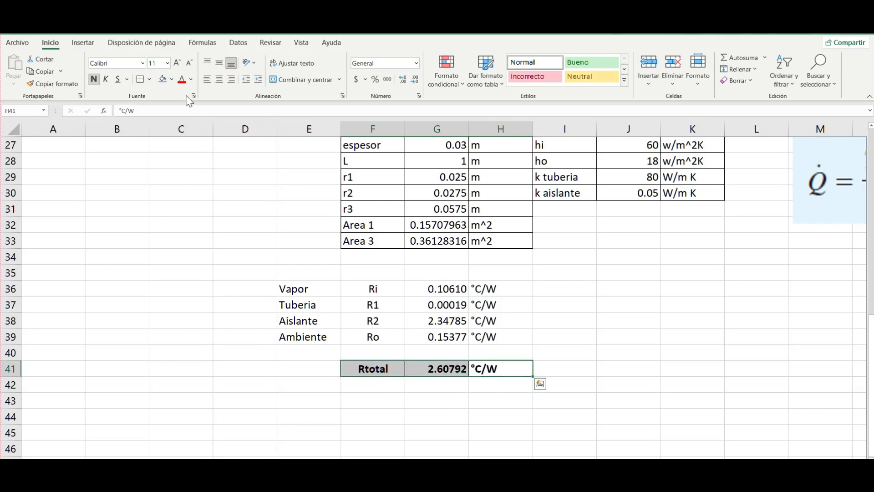
left_click(171, 79)
left_click(162, 118)
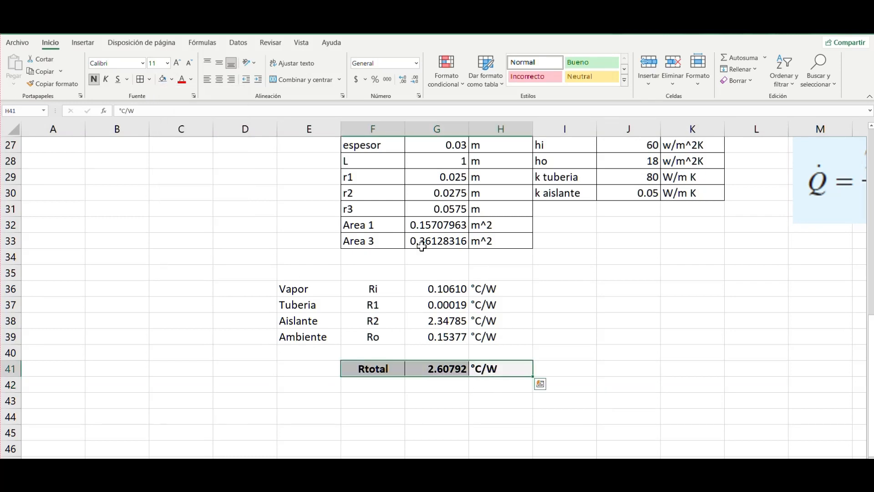
left_click(560, 321)
Examine the parameter tables, the resistance network and the insulation thickness entry in cell G27
scroll(281, 337, "up", 3)
scroll(281, 337, "down", 3)
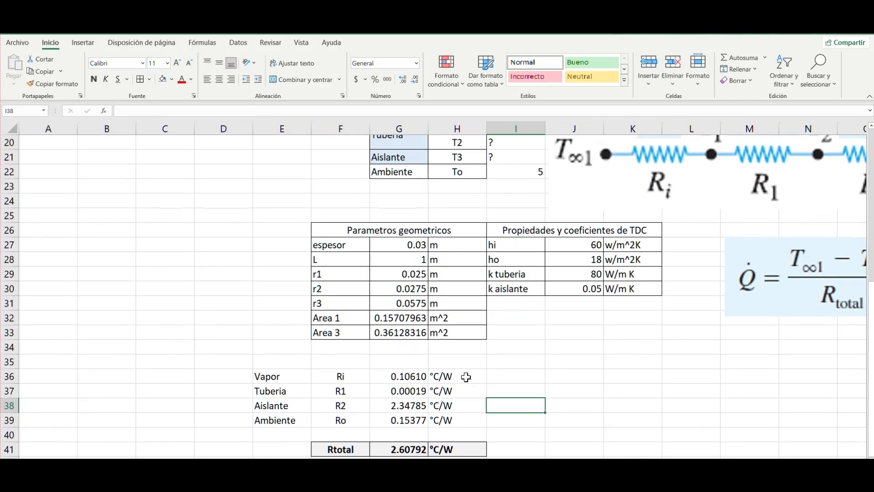
scroll(409, 333, "down", 2)
scroll(410, 332, "up", 5)
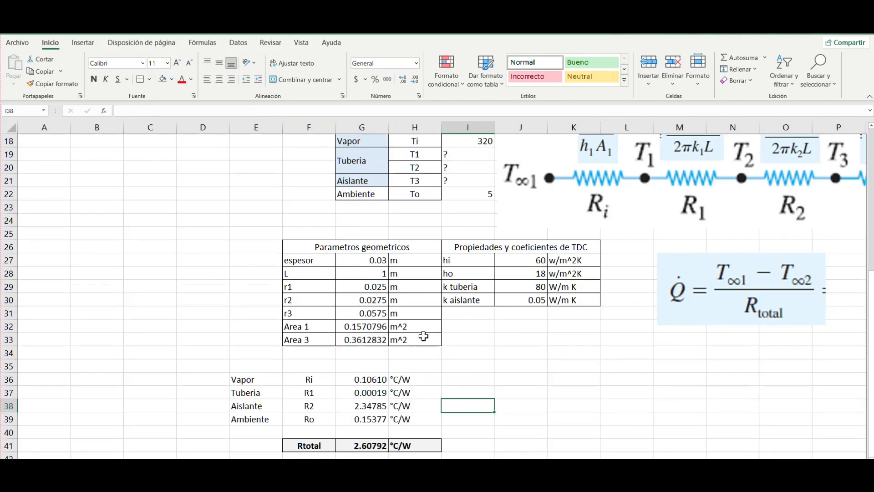
scroll(416, 335, "down", 1)
scroll(423, 336, "down", 2)
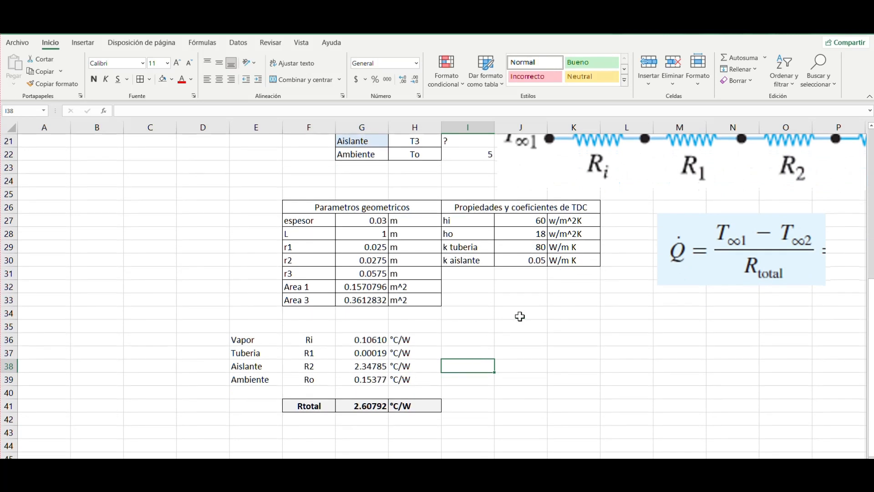
left_click(376, 223)
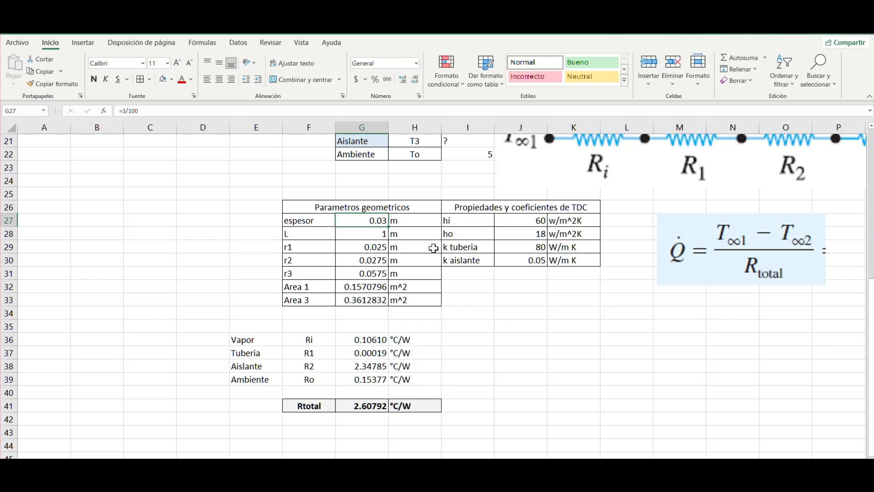
key("Up")
key("Left")
key("Left")
key("Down")
key("Right")
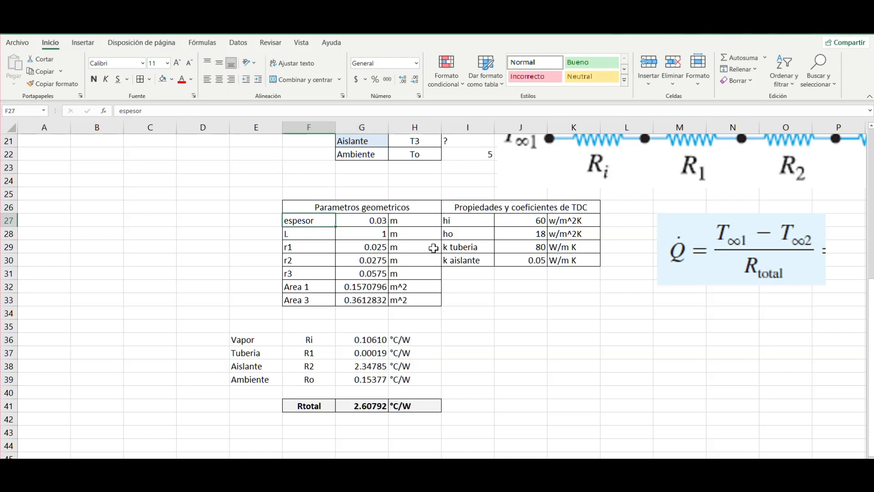
key("Right")
left_click(573, 353)
Set the insulation thickness (espesor) in cell G27 to 0
left_click(379, 219)
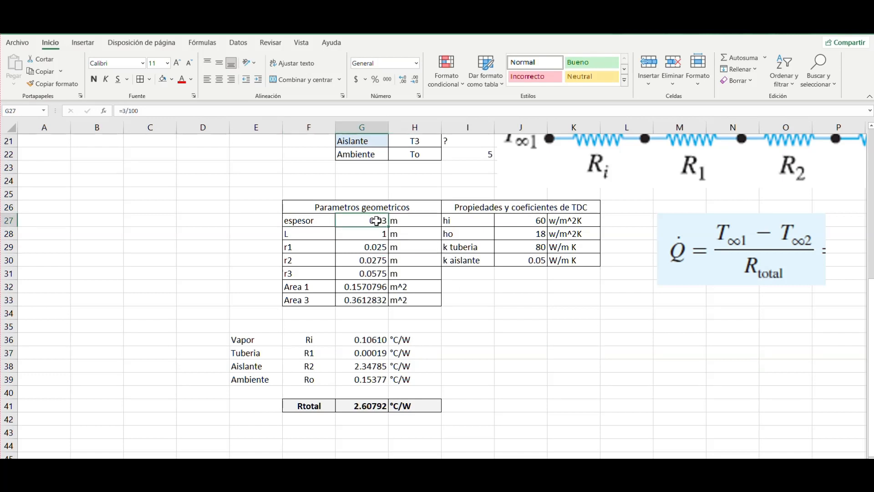
type("0")
key("Return")
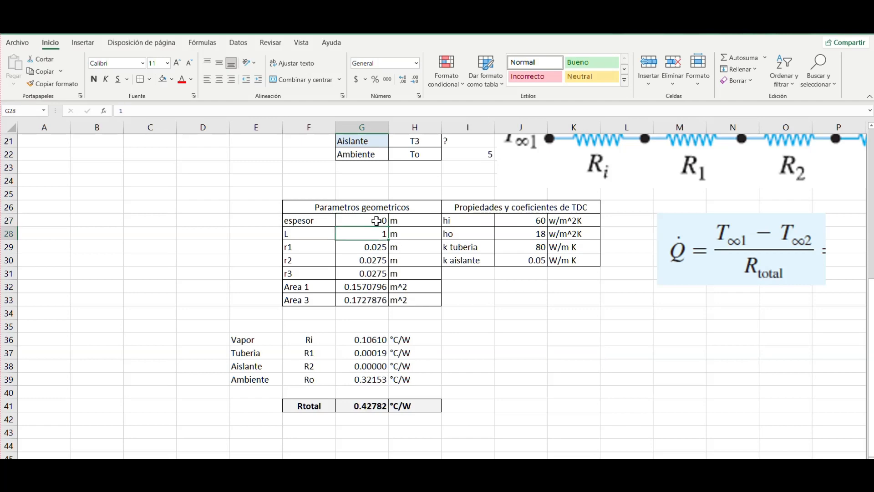
Set the insulation thickness (espesor) in cell G27 to 0.03
left_click(377, 220)
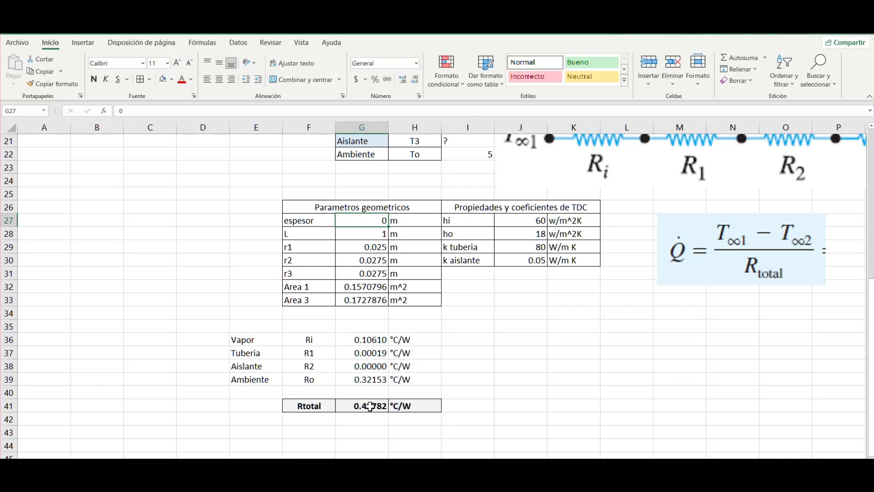
type("0.03")
key("Return")
key("Up")
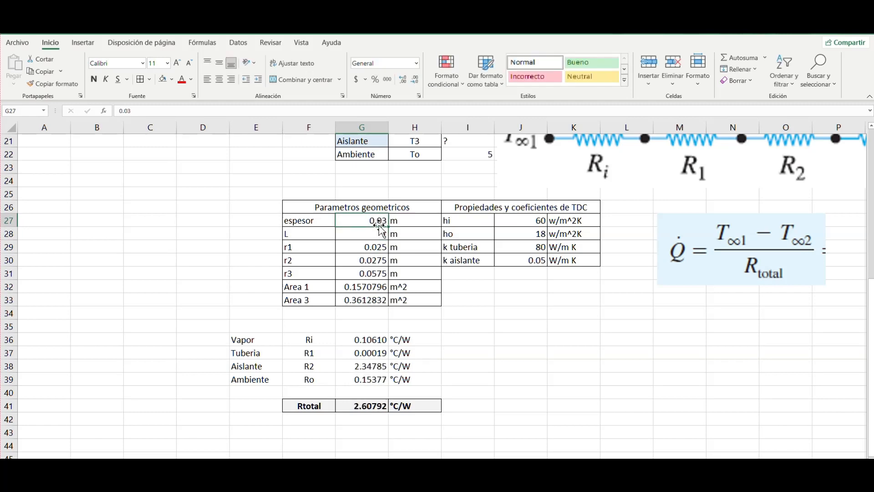
Examine the Rtotal formula in cell G41 and the individual resistance rows E36 to H39
left_click(369, 407)
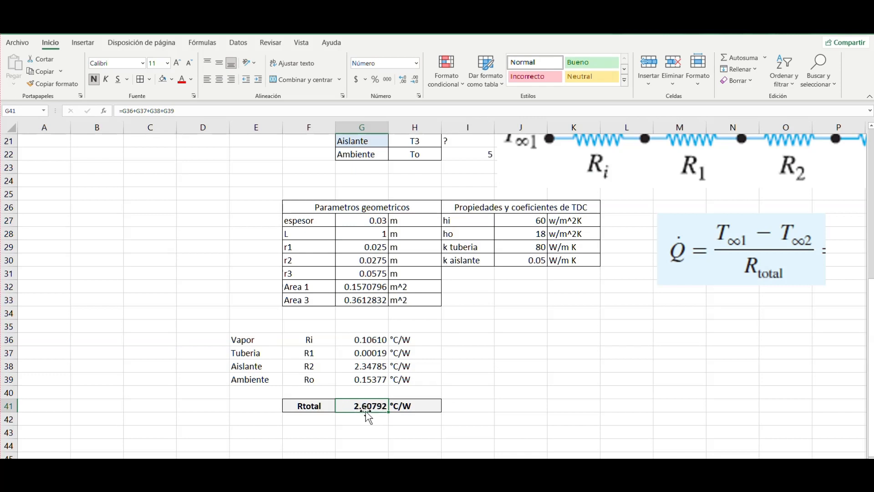
left_click(423, 406)
left_click(423, 430)
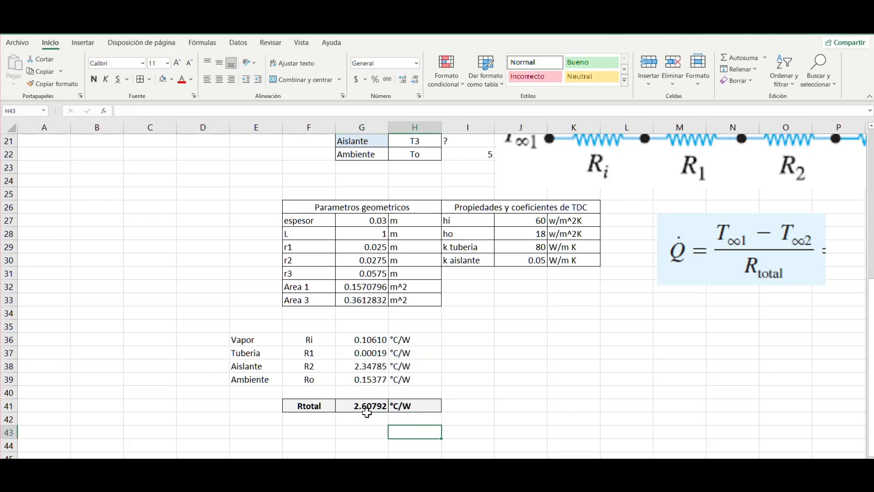
left_click(307, 405)
left_click_drag(405, 338, 266, 378)
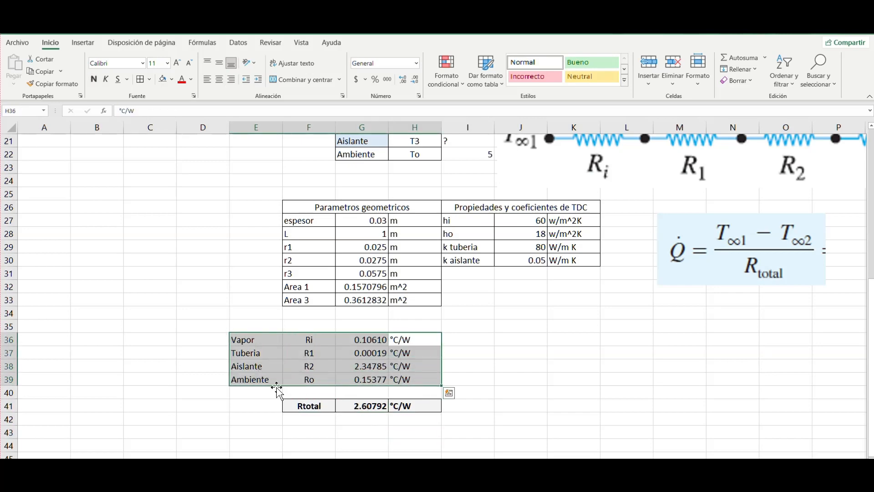
left_click(361, 415)
left_click(416, 406)
double_click(417, 406)
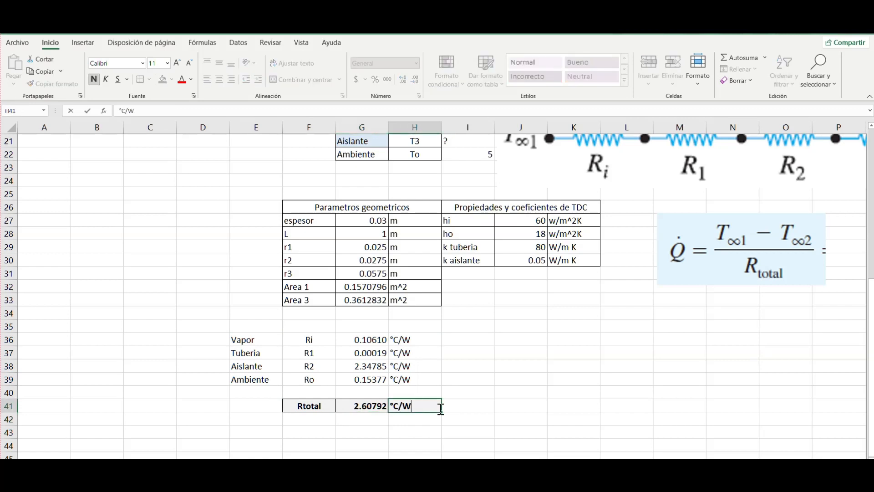
left_click(397, 441)
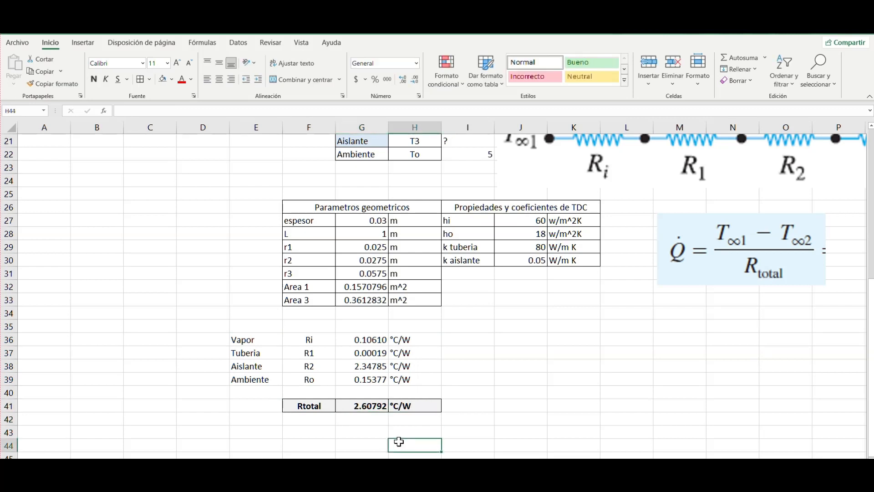
left_click(254, 406)
left_click(450, 405)
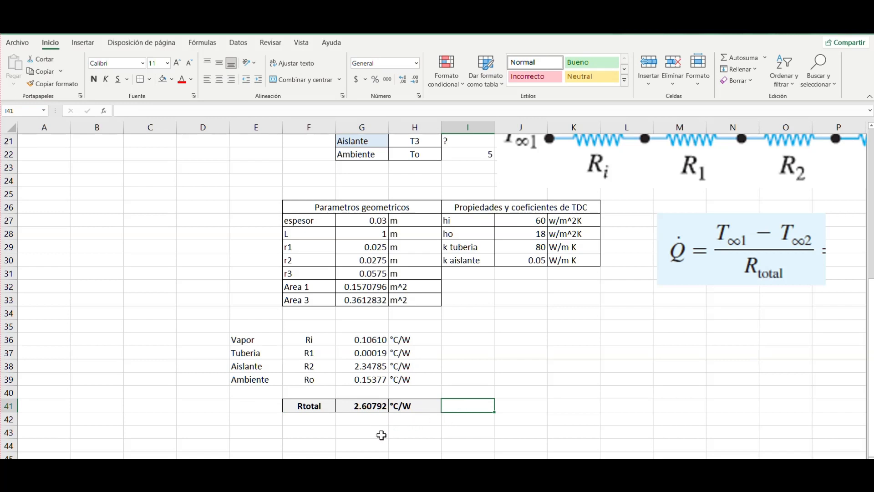
left_click(226, 405)
left_click(341, 410)
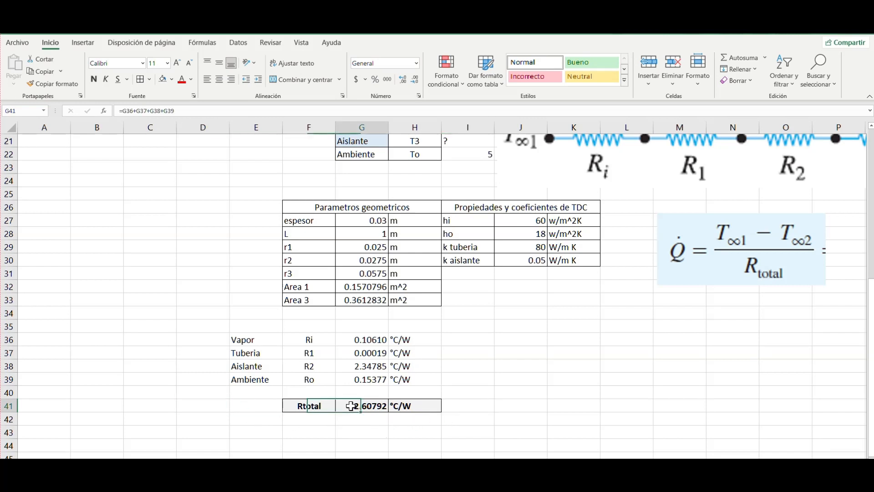
Enter the note "(para 1 m lineal)" in cell I41 beside the Rtotal unit
left_click(450, 406)
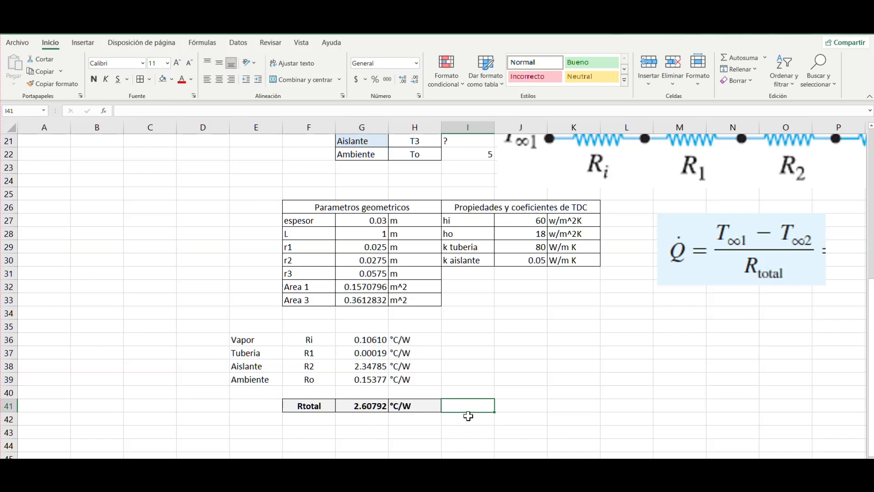
type("(para 1 m")
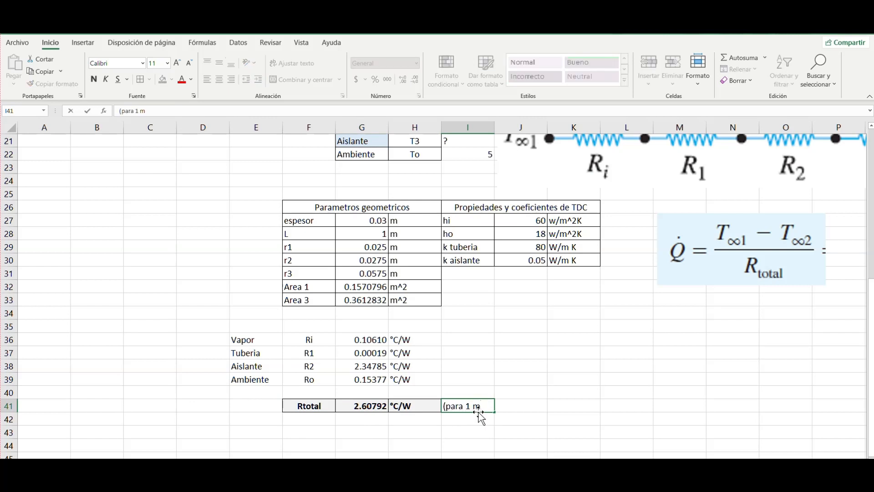
type(" lineal)")
key("Return")
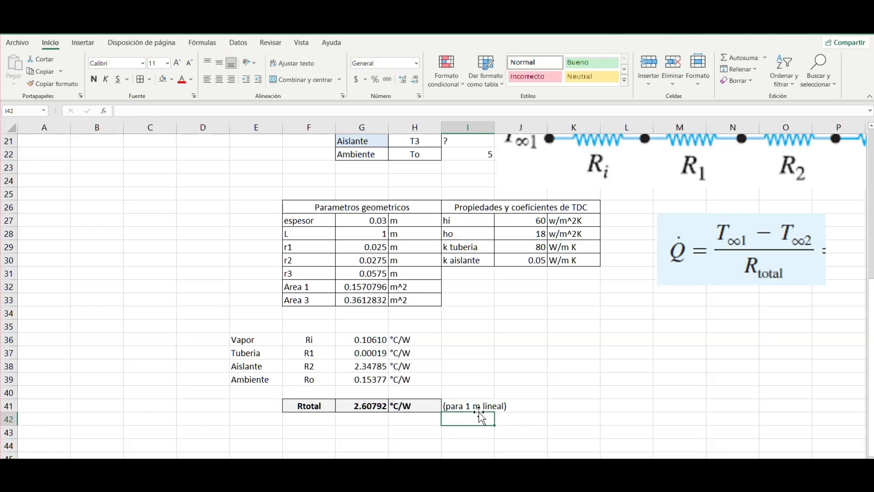
Widen column I slightly and clear the note from cell I41
left_click(479, 407)
left_click(501, 394)
left_click(479, 409)
left_click_drag(495, 127, 501, 128)
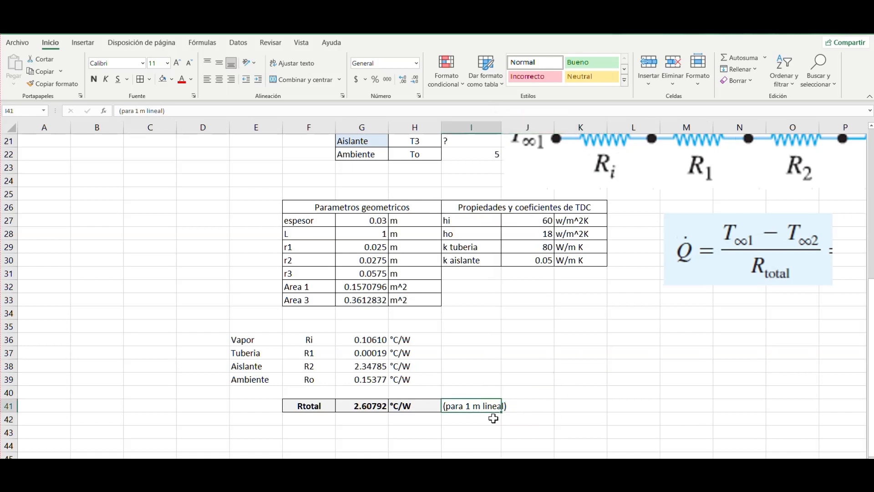
left_click(404, 405)
key("Left")
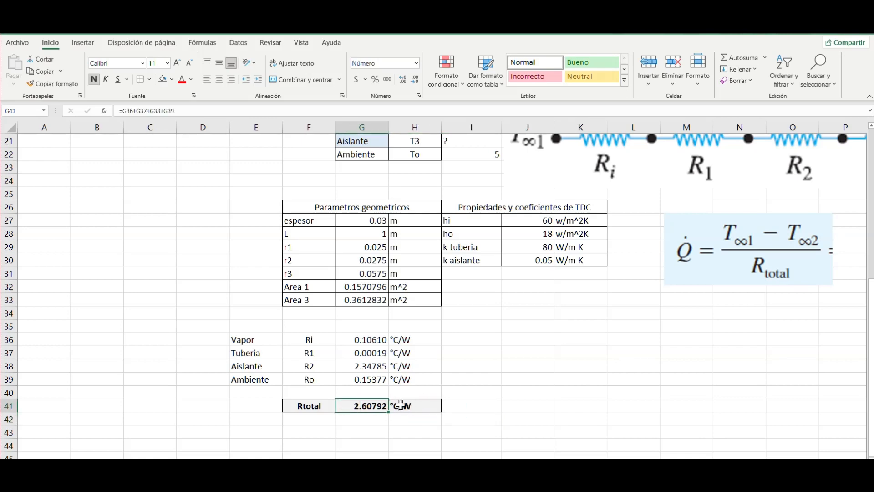
left_click_drag(308, 405, 418, 406)
Set the pipe length L in cell G28 to 2 and restore it to 1
left_click(379, 234)
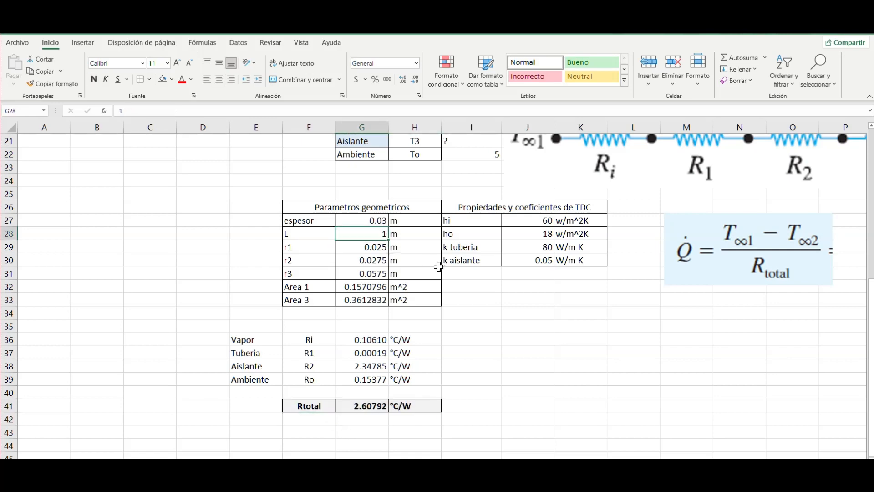
type("2")
key("Return")
key("Up")
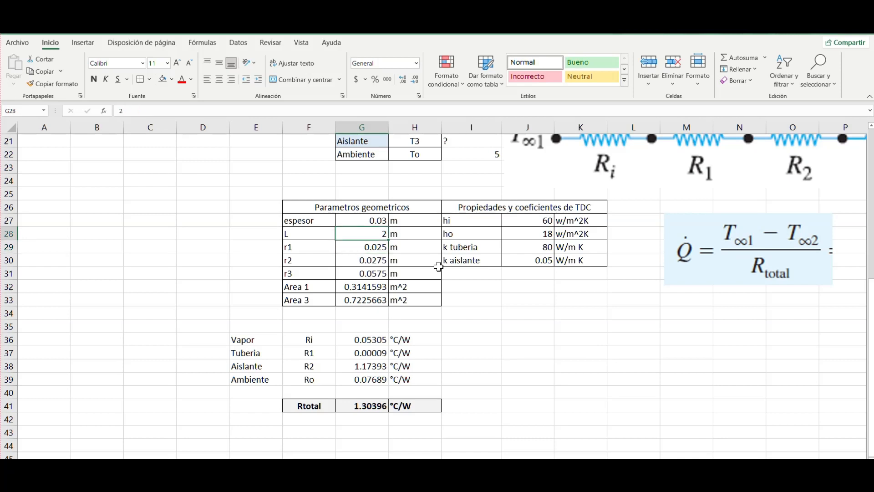
type("1")
key("Return")
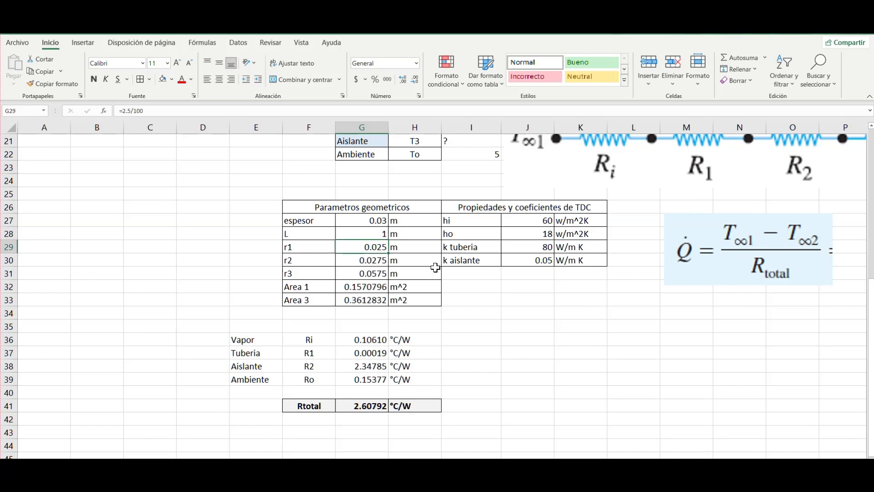
left_click(309, 407)
left_click(361, 405)
left_click(398, 405)
left_click(353, 421)
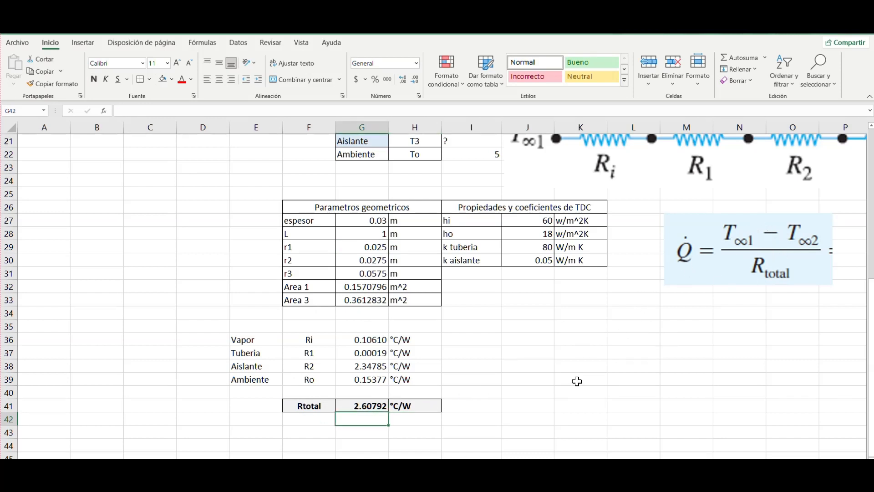
Enter the label Q for the heat loss in cell J36
left_click(515, 366)
left_click(515, 339)
type("Q")
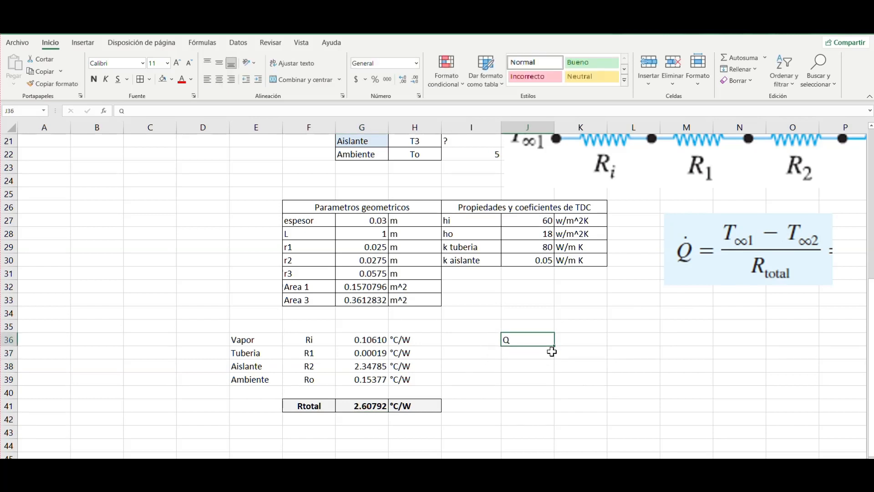
key("Tab")
Calculate the heat loss in cell K36 with the formula =(I18-I22)/G41
type("=")
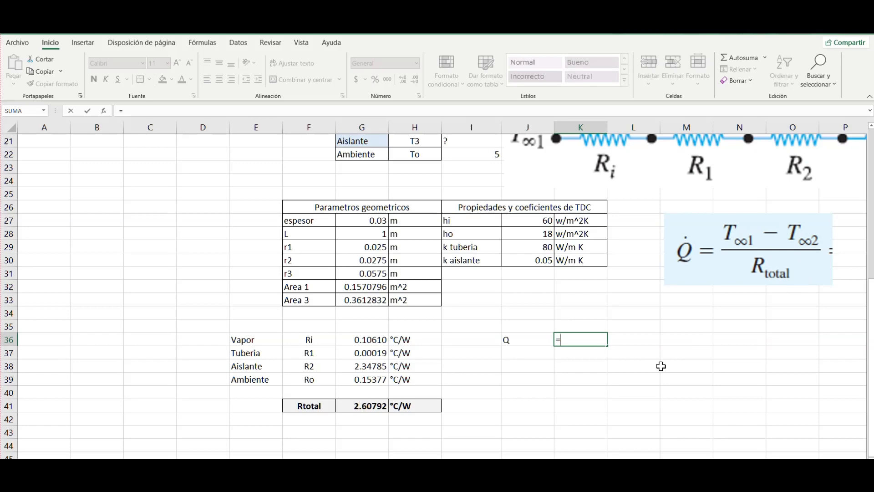
scroll(574, 378, "up", 3)
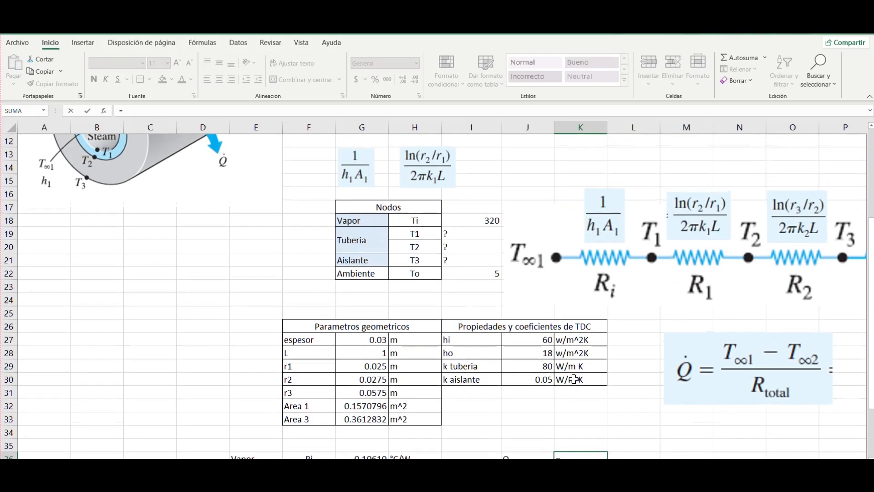
scroll(573, 378, "down", 1)
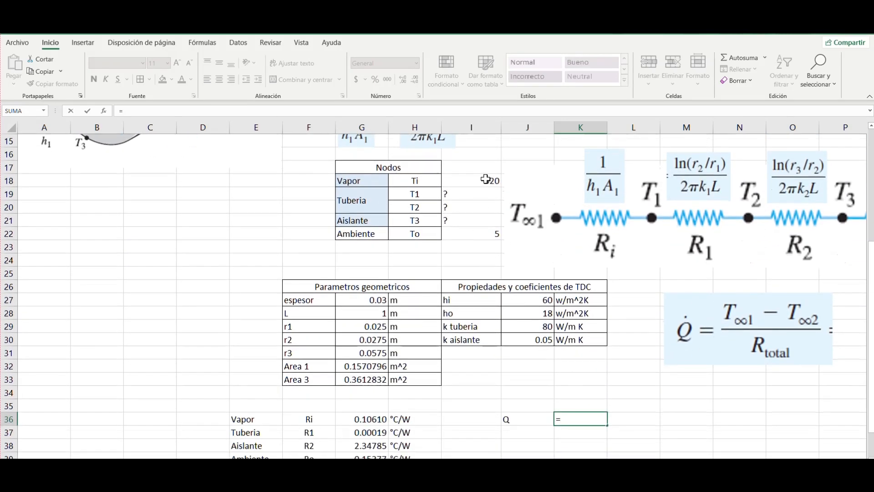
left_click(486, 179)
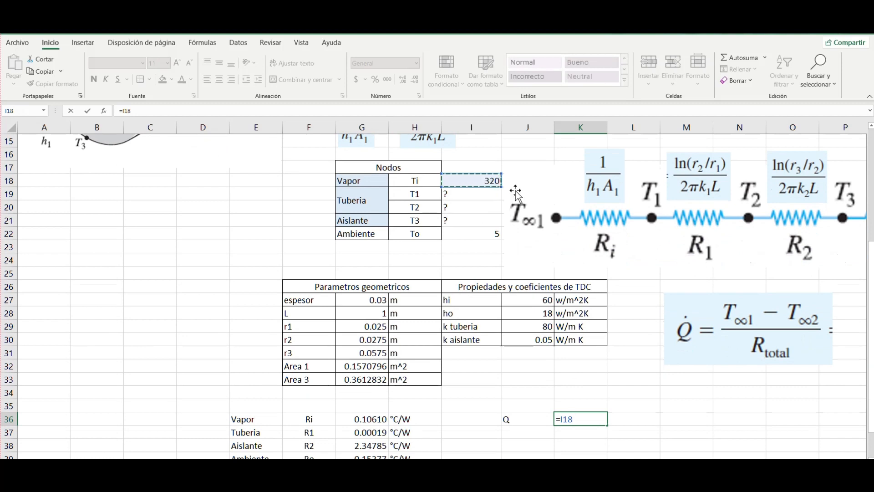
key("BackSpace")
key("BackSpace")
key("BackSpace")
type("(")
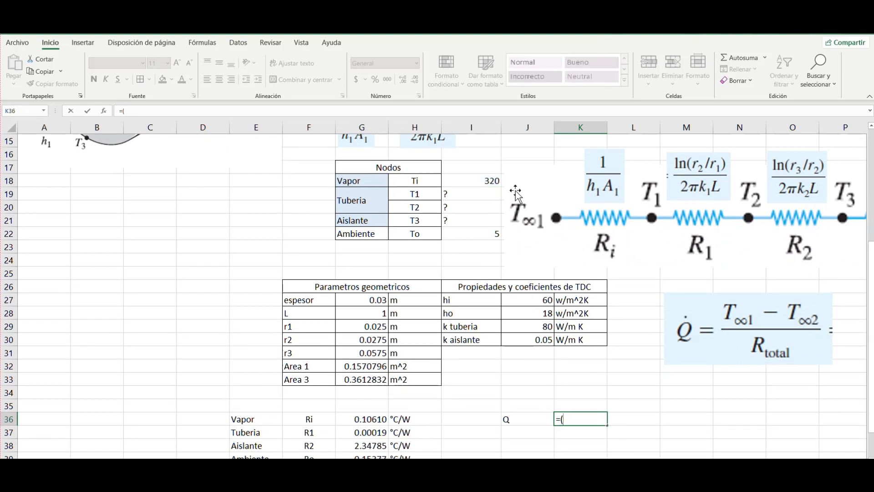
left_click(483, 181)
type("-")
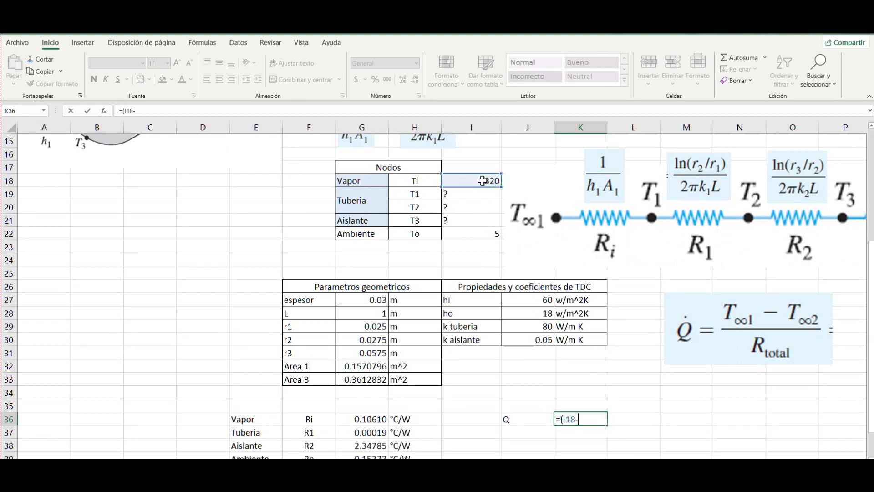
left_click(484, 235)
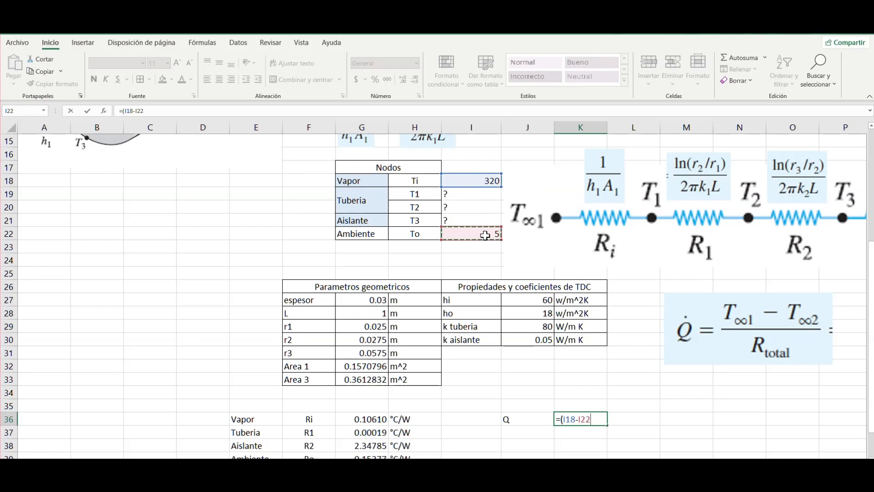
type(")/")
scroll(468, 250, "down", 4)
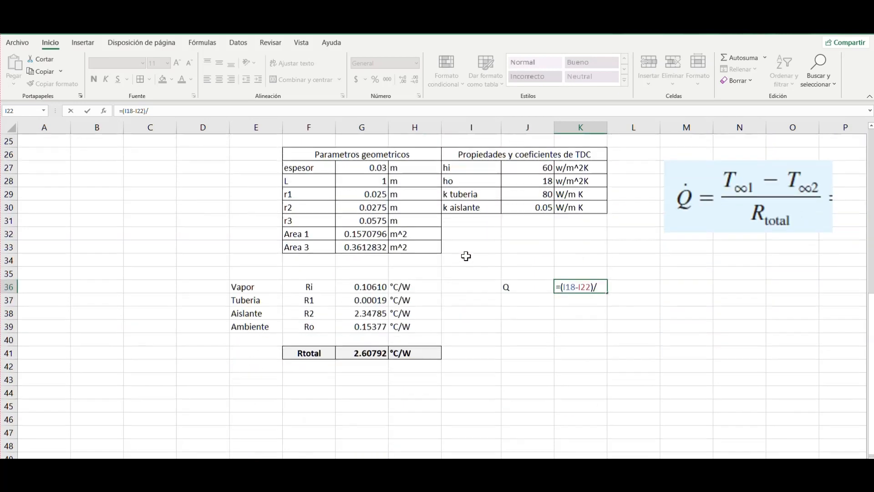
left_click(376, 327)
key("Return")
Enter the unit W for the heat loss in cell L36
left_click(544, 341)
left_click(624, 263)
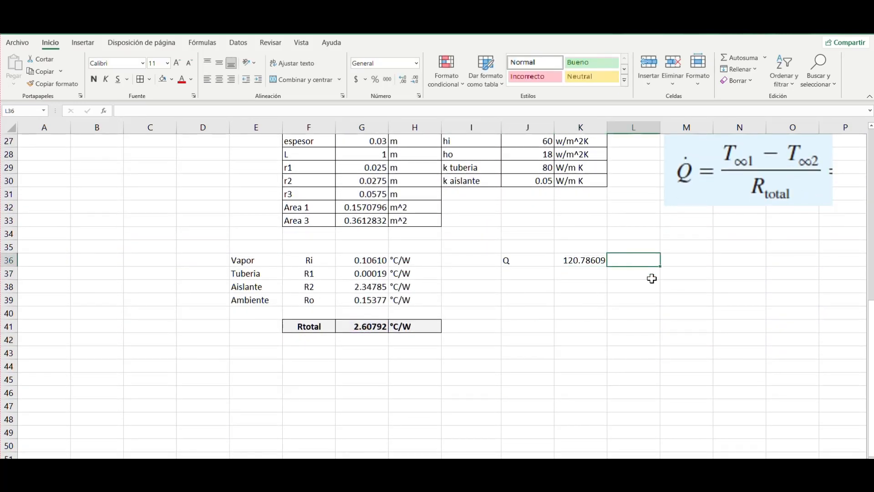
type("W")
Format the heat loss row J36:L36 with light grey fill, bold text, font size 14 and all borders
mouse_move(618, 265)
left_mouse_down()
mouse_move(533, 262)
mouse_move(625, 262)
left_mouse_up()
left_click(528, 296)
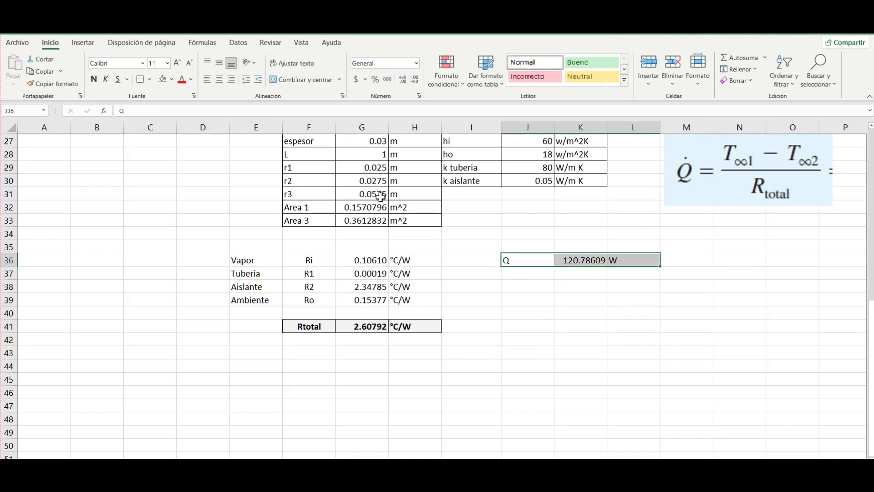
left_click(163, 79)
left_click(94, 80)
left_click(168, 63)
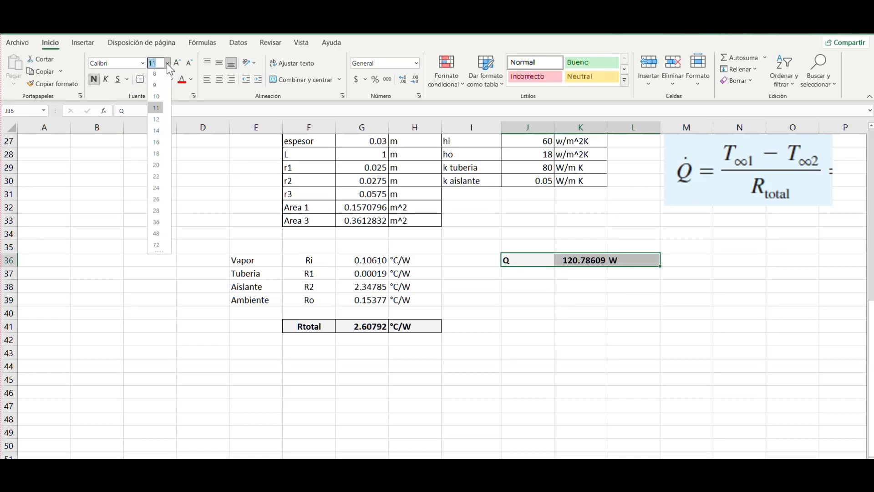
left_click(156, 133)
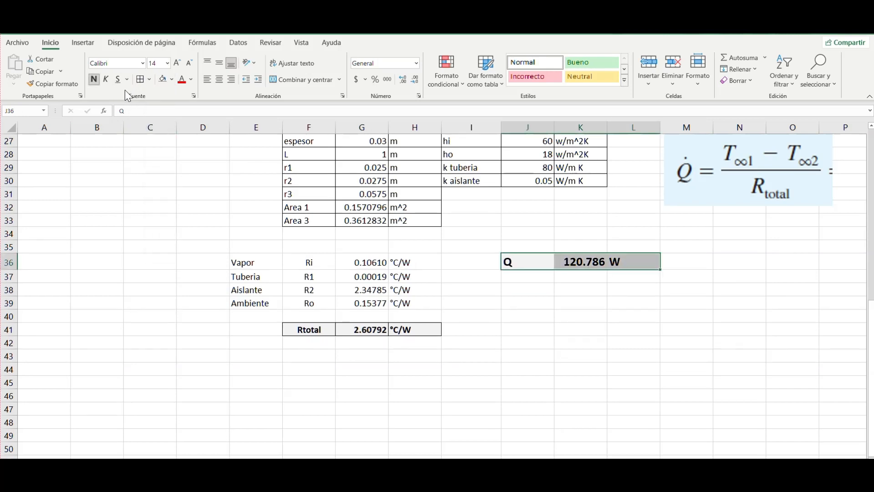
left_click(140, 81)
left_click(633, 404)
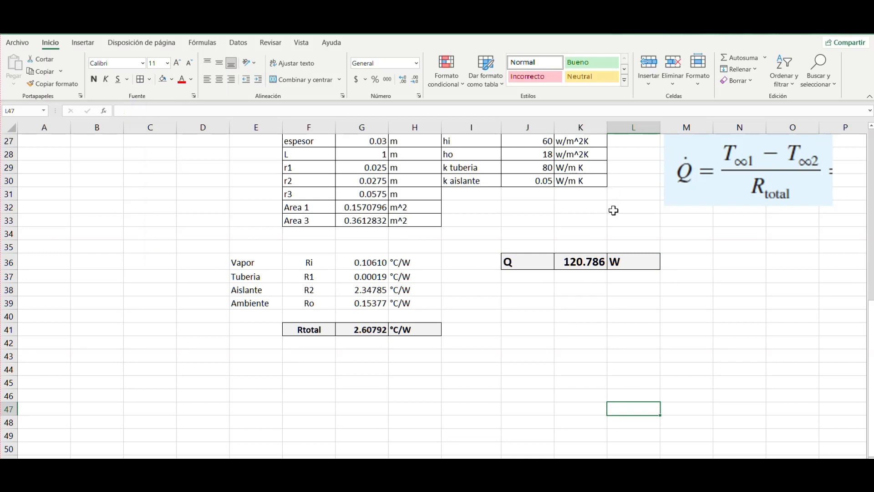
Center the Q label in cell J36 horizontally
left_click(568, 301)
left_click(530, 263)
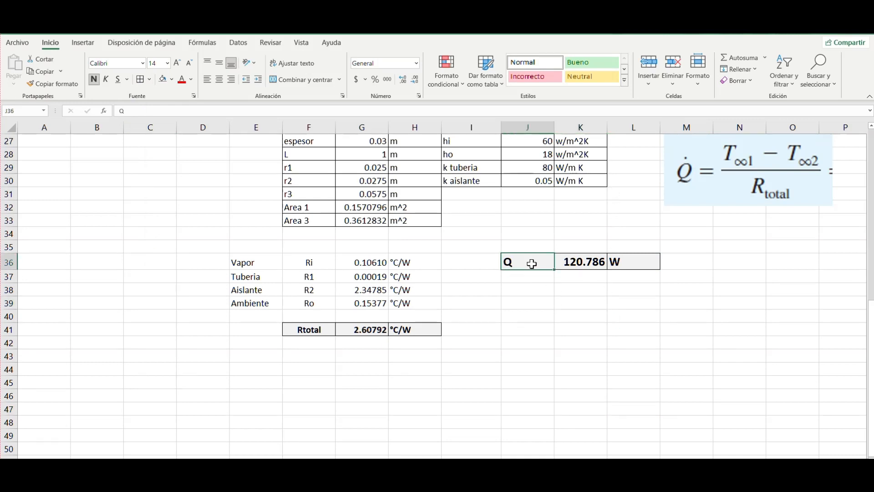
left_click(219, 79)
left_click(470, 268)
Enter the text "En conclusión: la tuberia de vapor pierde" in cell J38
left_click(528, 290)
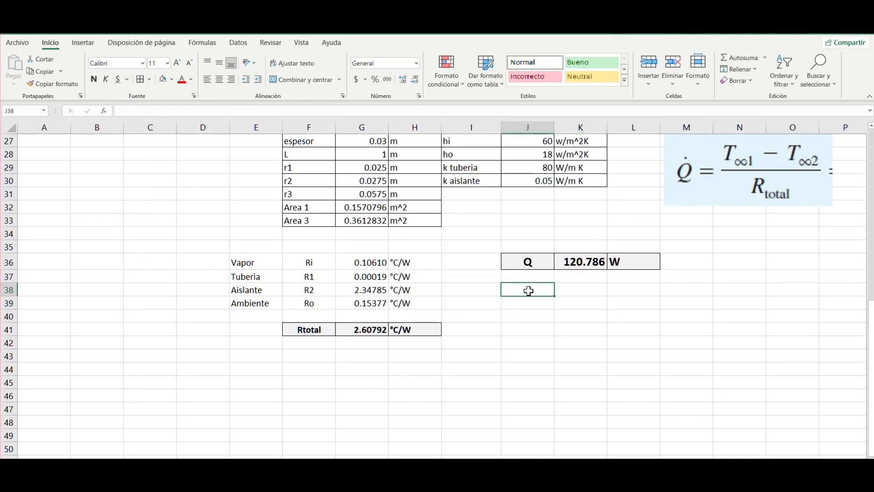
type("En conclusi")
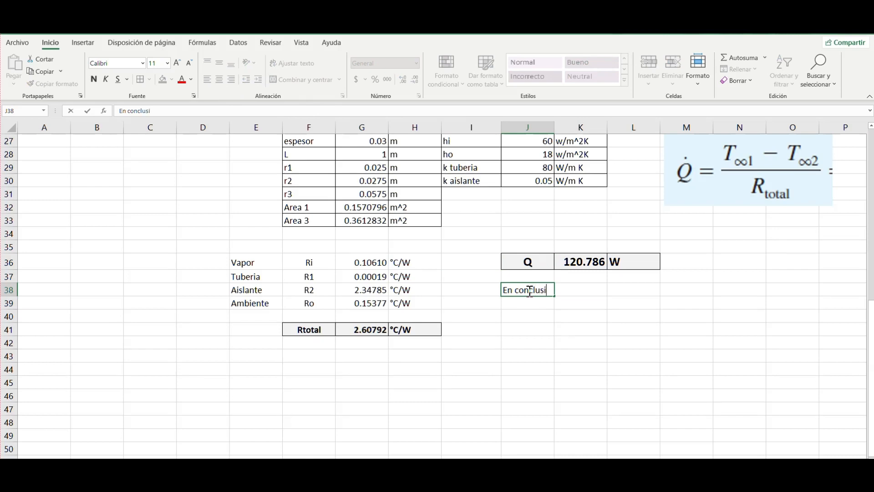
type("ón")
key("BackSpace")
key("BackSpace")
type("vapor pierde")
key("Right")
key("Right")
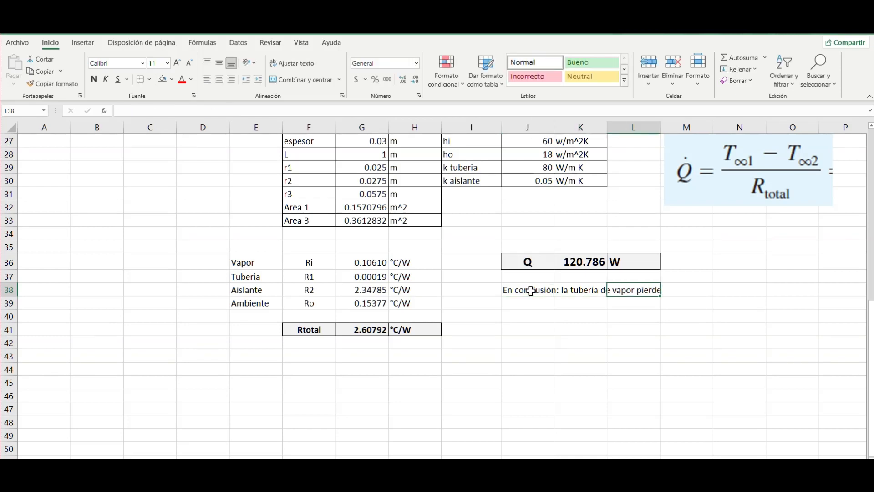
Widen column L to fit the conclusion text and link cell M38 to the heat loss with =+K36
left_click(634, 356)
left_click_drag(659, 128, 668, 128)
left_click(698, 292)
type("+")
left_click(586, 260)
key("Return")
Apply the comma style (Millares) to the heat loss value in cell M38
left_click(688, 379)
left_click(710, 290)
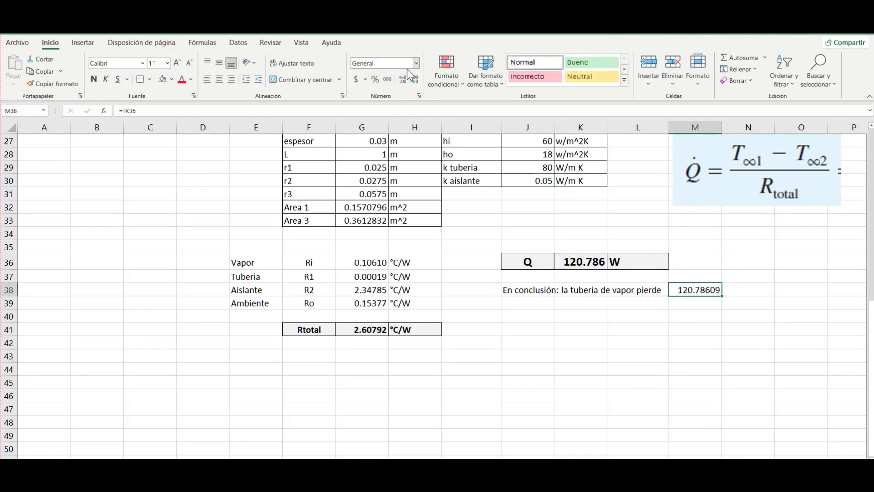
left_click(389, 76)
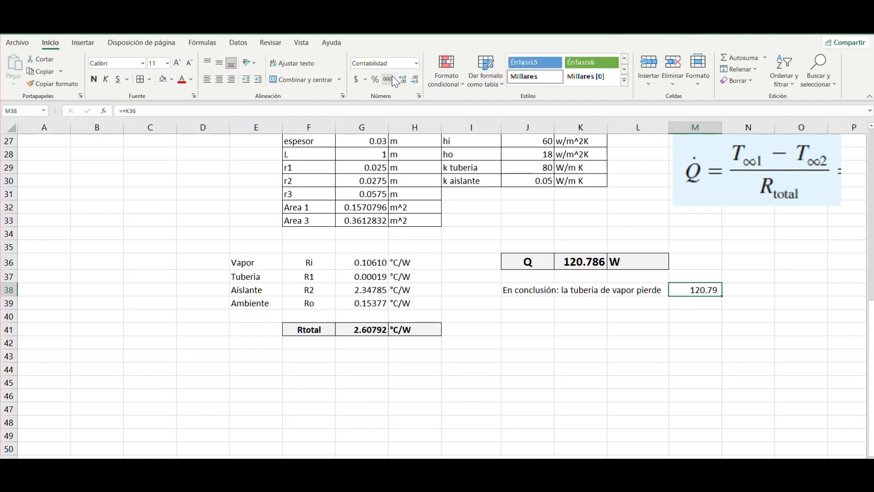
Enter the text "W de energia" in cell N38 after the heat loss value
left_click(747, 290)
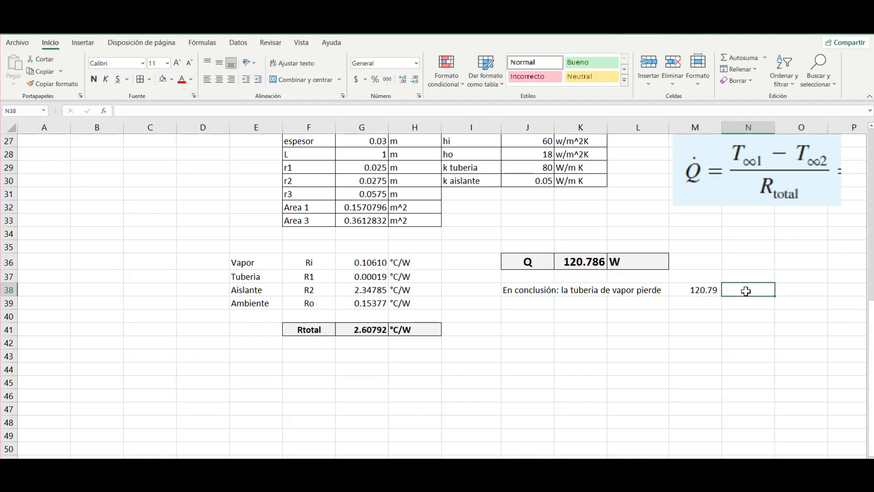
type("W")
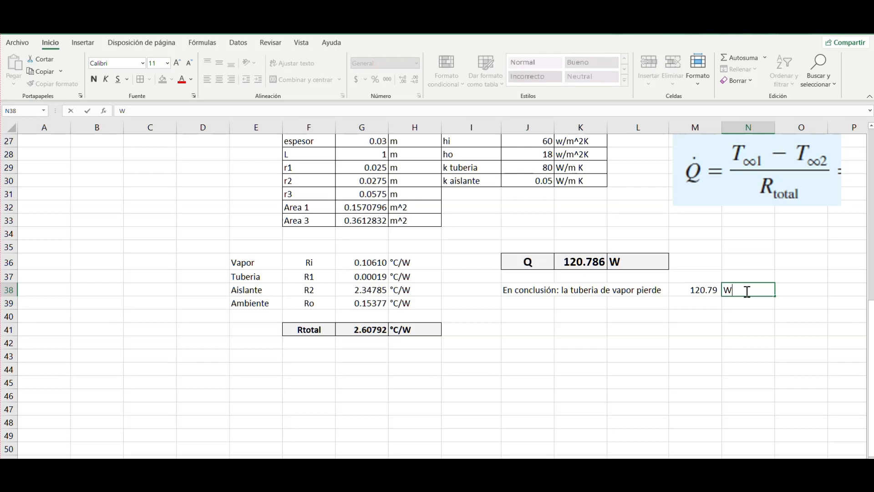
key("Tab")
left_click(746, 290)
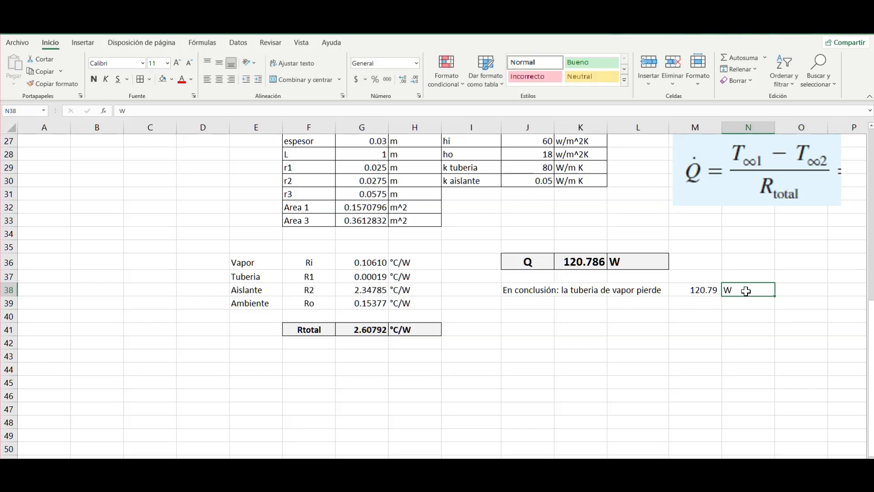
double_click(746, 291)
type("de energia")
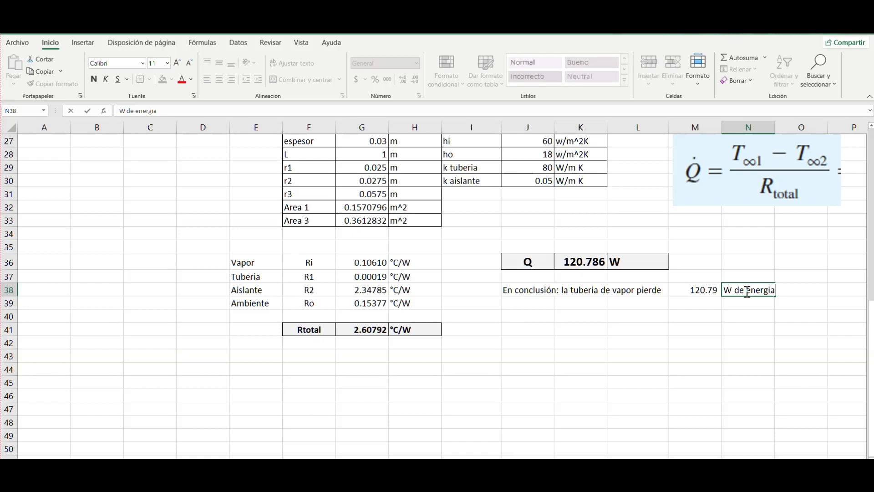
left_click(759, 302)
Merge cells J39 to N39 and enter the text "Por unidad de longitud" in the merged cell
left_click_drag(546, 304, 746, 304)
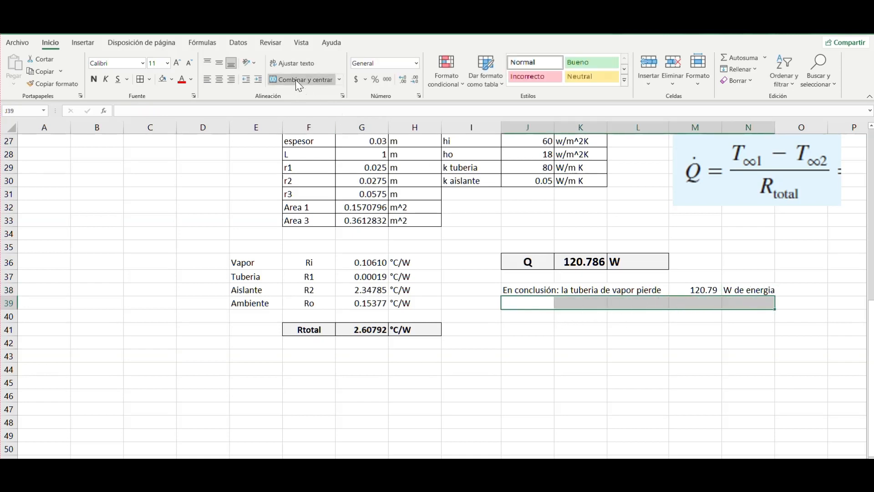
left_click(296, 80)
left_click(527, 342)
left_click(525, 292)
left_click(534, 304)
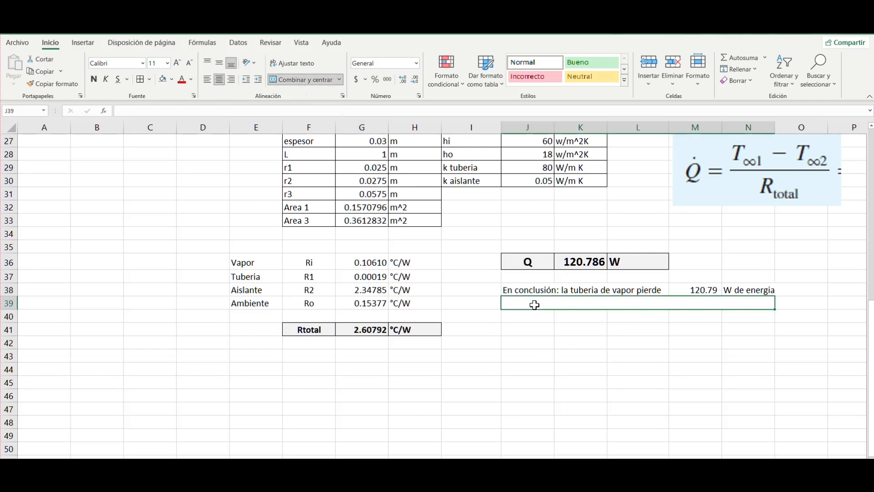
type("Pur")
key("BackSpace")
key("BackSpace")
type("or unidad de l")
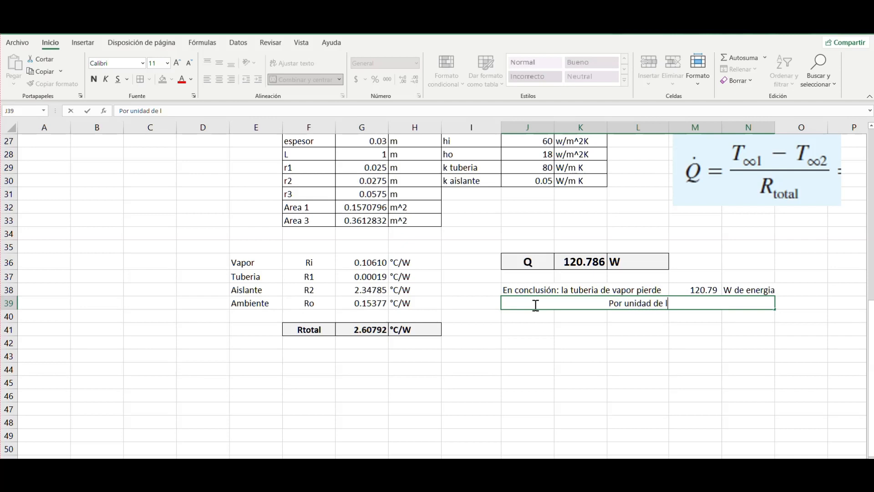
type("ongitud")
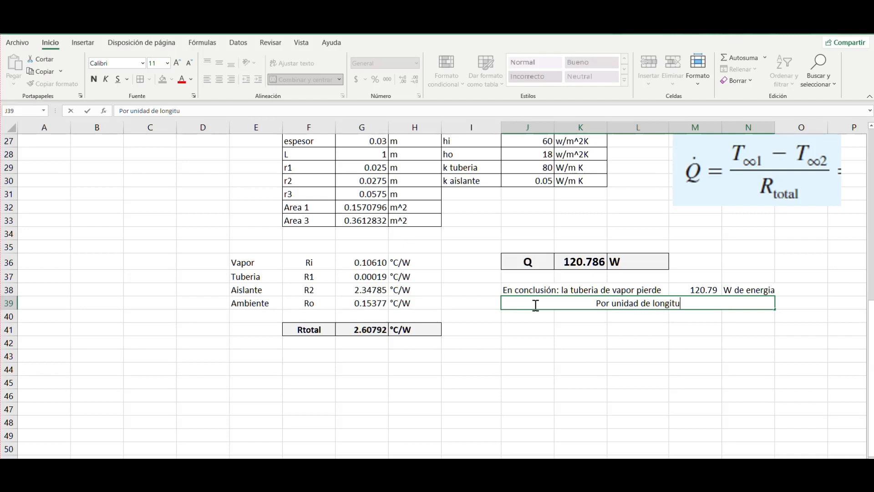
left_click(488, 366)
Left-align the "Por unidad de longitud" text in row 39
left_click_drag(543, 293, 536, 298)
left_click(207, 79)
left_click(666, 325)
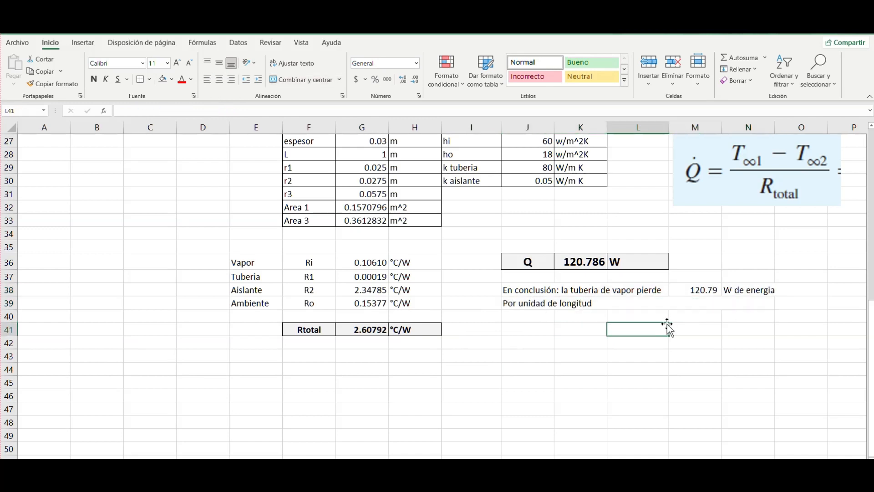
left_click(523, 292)
left_click(569, 289)
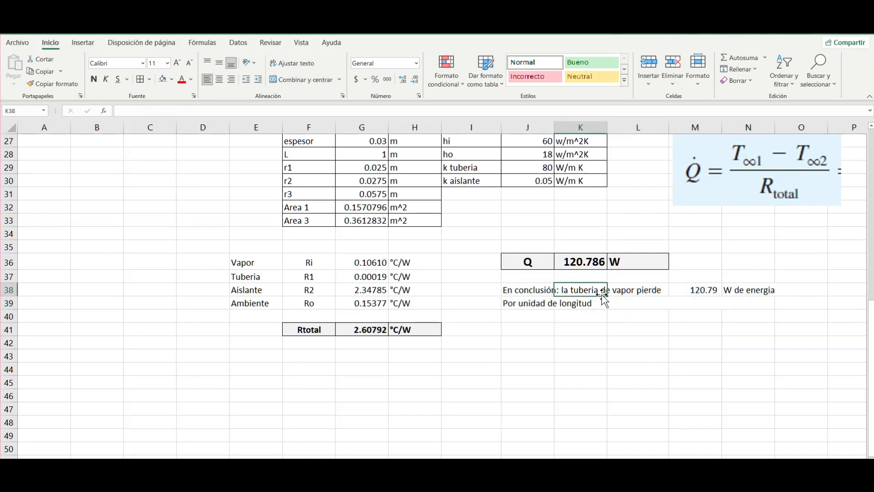
left_click(642, 328)
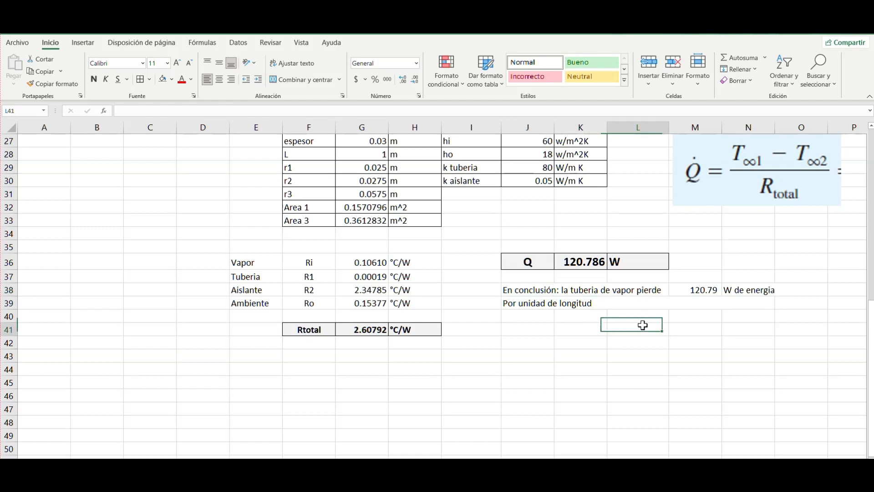
left_click(699, 296)
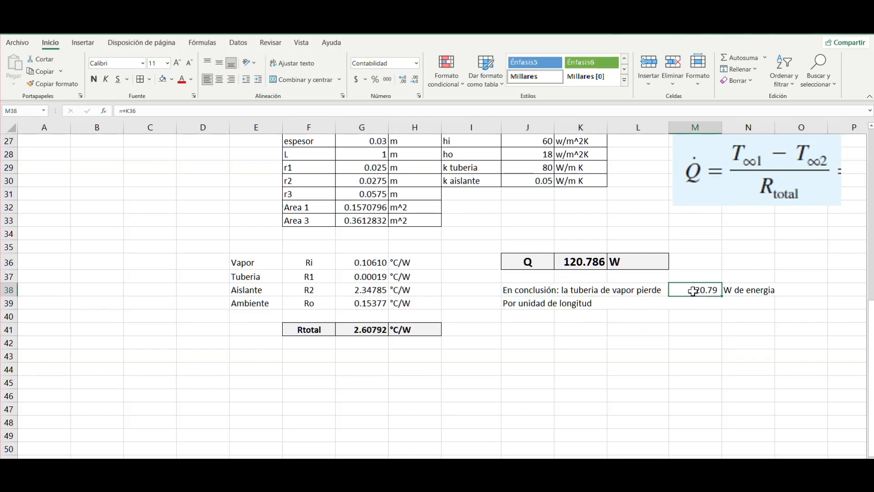
Reduce the merged range in row 39 to J39:K39 and left-align its text
left_click(539, 304)
left_click(299, 80)
left_click_drag(528, 303, 566, 304)
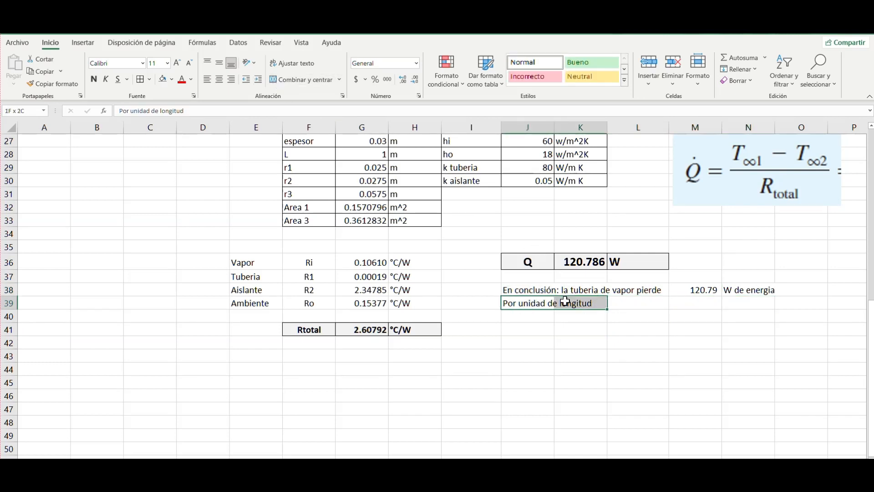
left_click(301, 80)
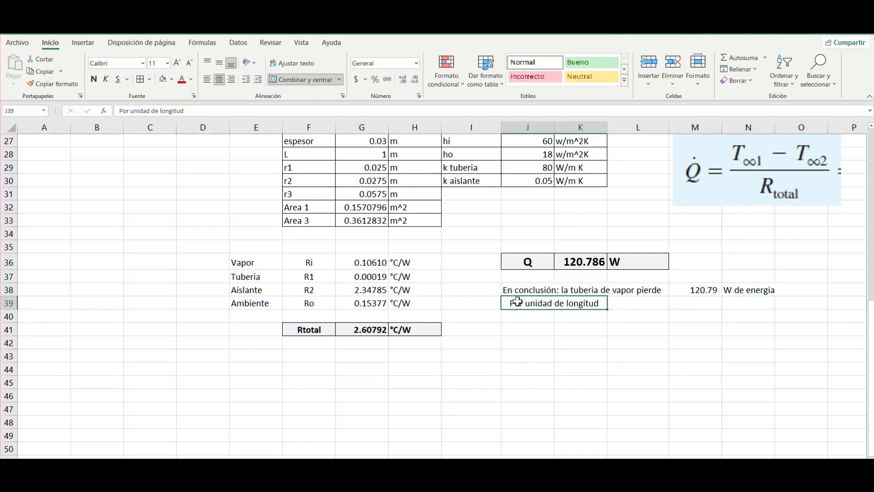
left_click(207, 80)
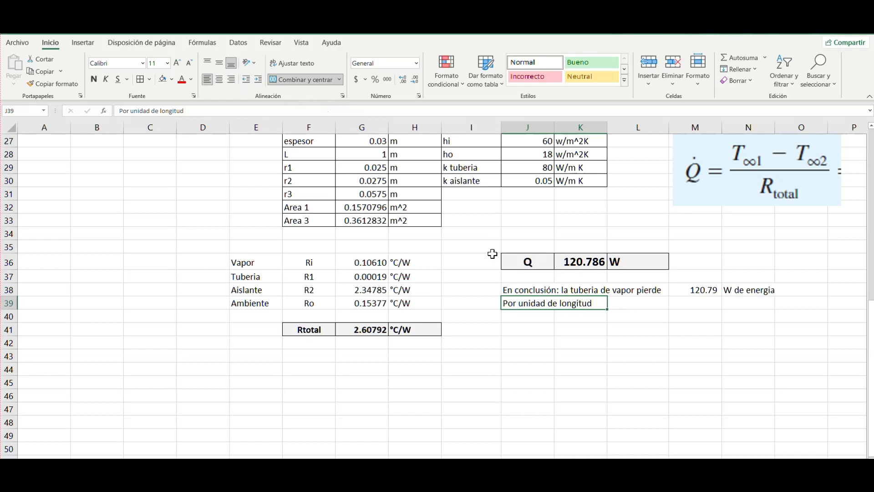
Extend the text in J39 to "Por unidad de longitud si se emplea un espesor aislante de"
double_click(600, 303)
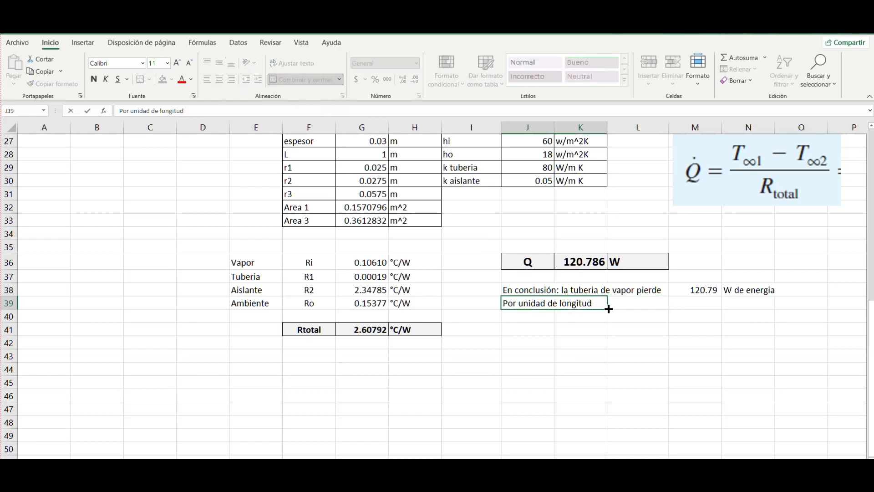
type("si se emple")
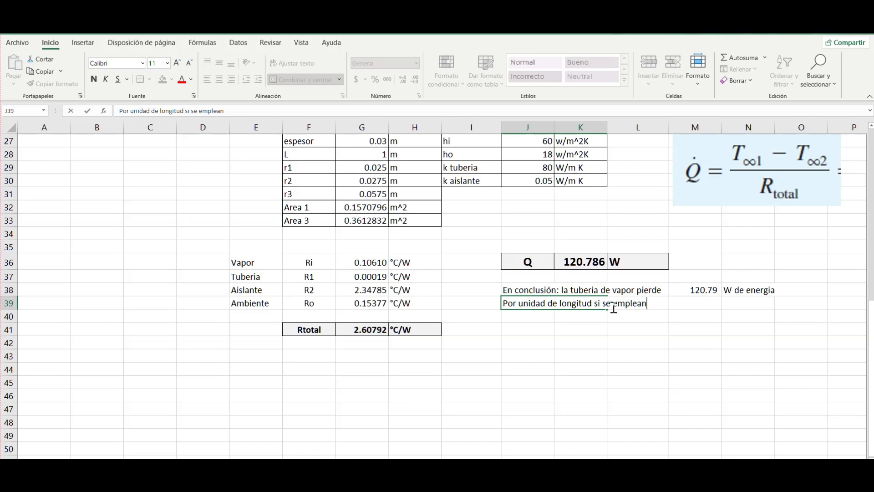
type("a un espesor ")
type("air")
type("lante de")
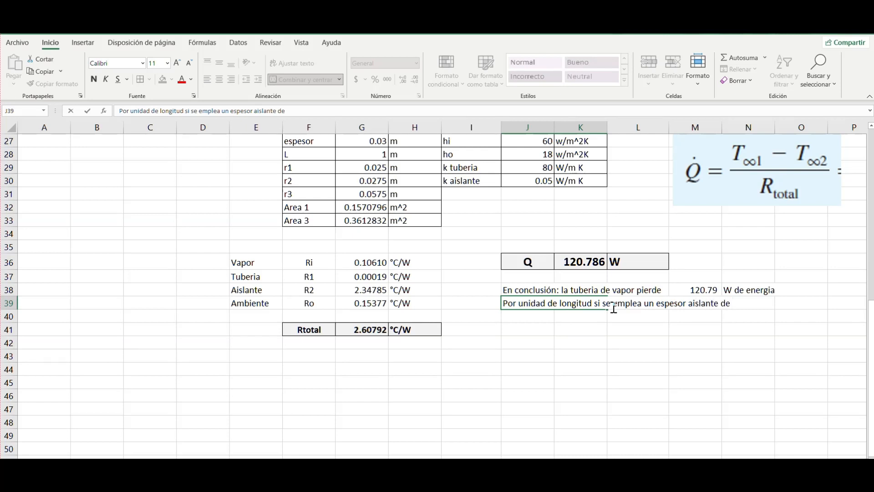
left_click(644, 382)
Unmerge the J39 text cell and widen column L slightly so the sentence fits before column N
left_click(563, 302)
left_click_drag(563, 301, 687, 299)
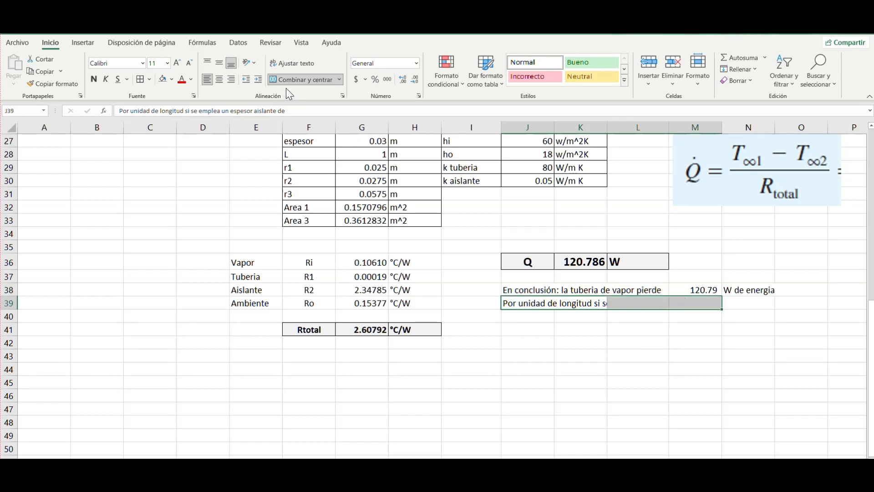
left_click(580, 289)
left_click_drag(669, 123, 678, 123)
Link cell N39 to the thickness in G27, converted to centimetres, and enter the unit "cm" in O39
left_click(756, 303)
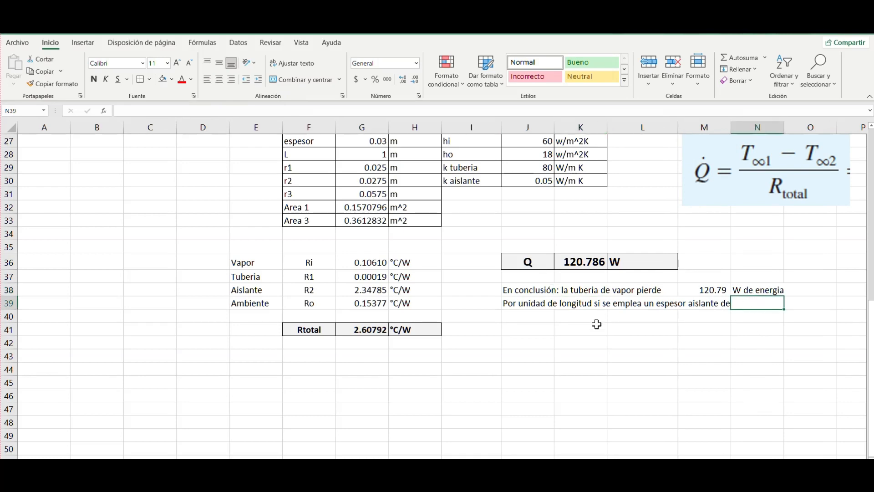
type("+")
scroll(407, 294, "up", 1)
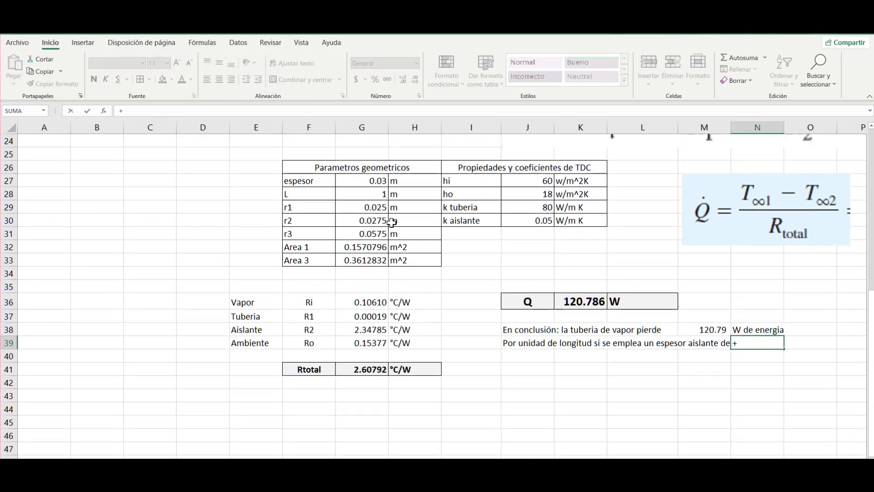
left_click(379, 184)
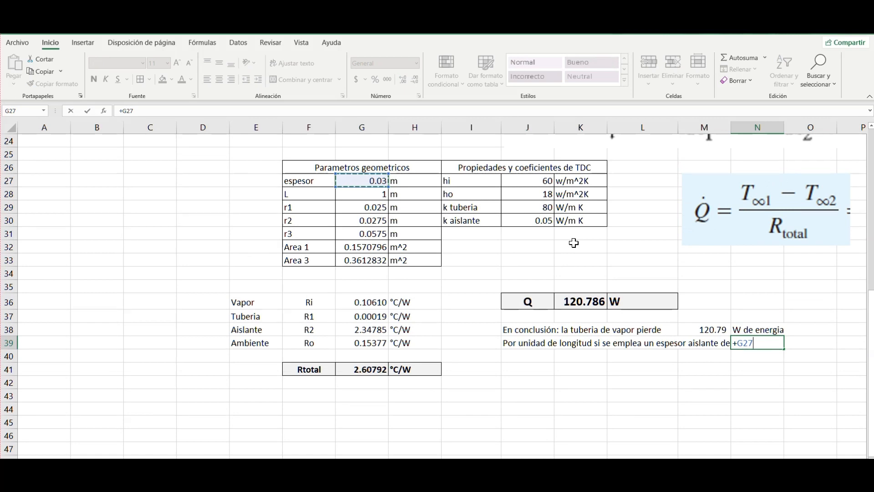
type("*")
key("Return")
key("Up")
key("Right")
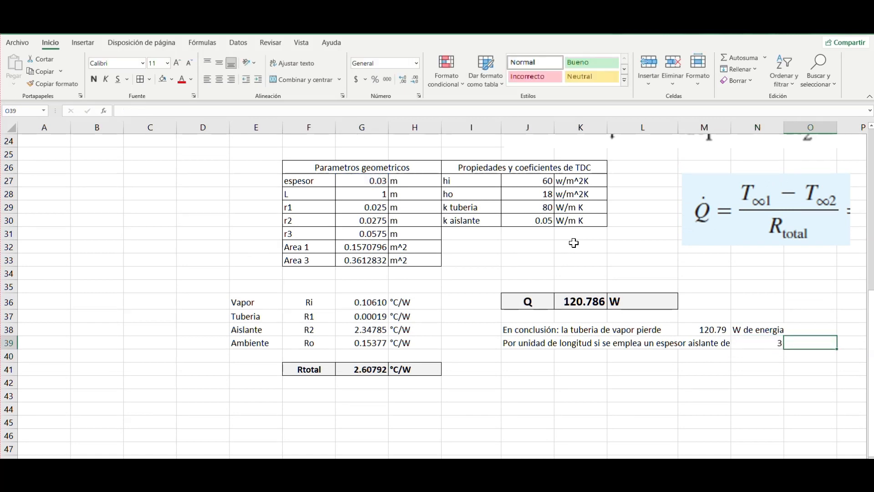
type("cm")
key("Return")
Enter the text "con una conductividad termica de" in cell J40
key("Up")
key("Left")
key("Left")
key("Left")
key("Left")
key("Left")
key("Down")
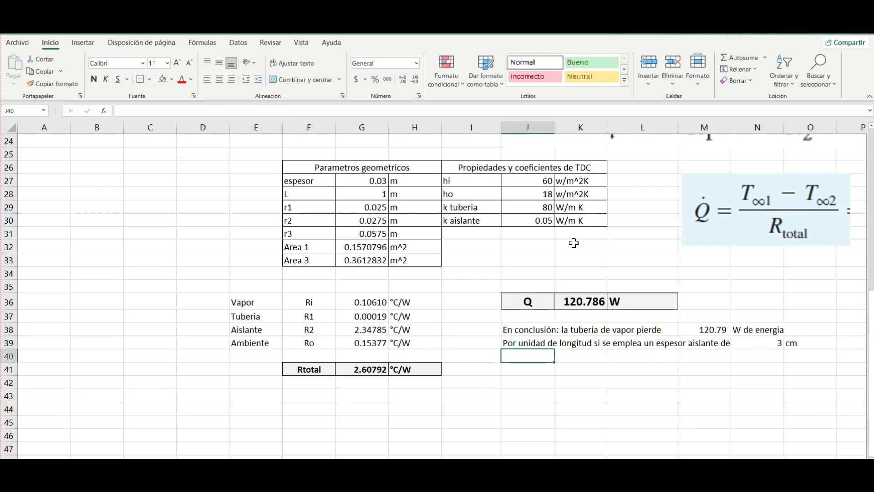
type("con una co")
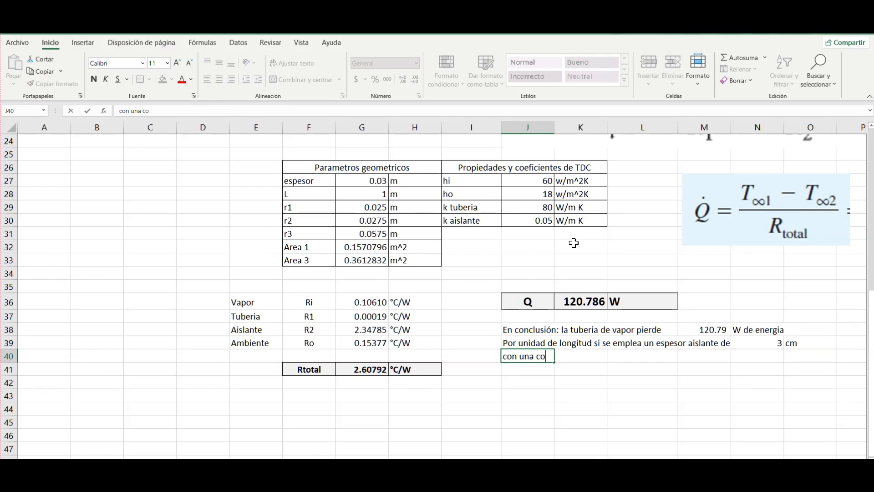
type("nductu")
type("vidad termica de")
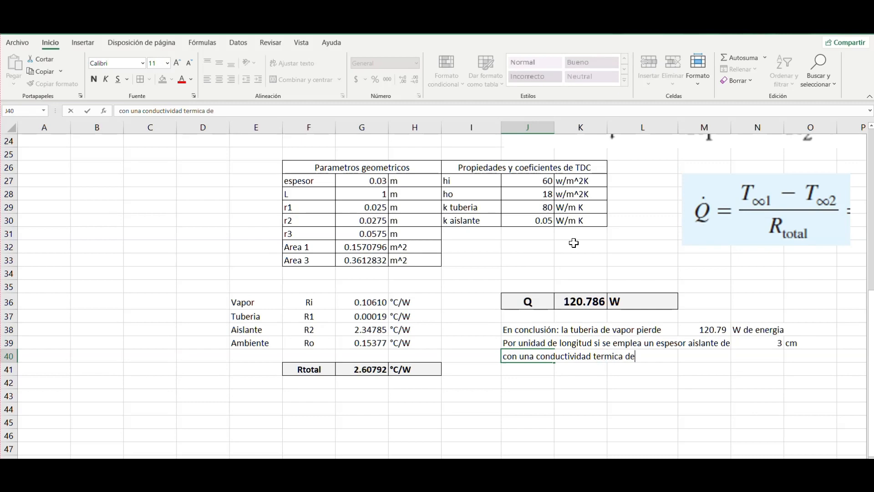
key("Tab")
Link cell M40 to the k aislante value in J30 and cell N40 to its unit in K30
key("Tab")
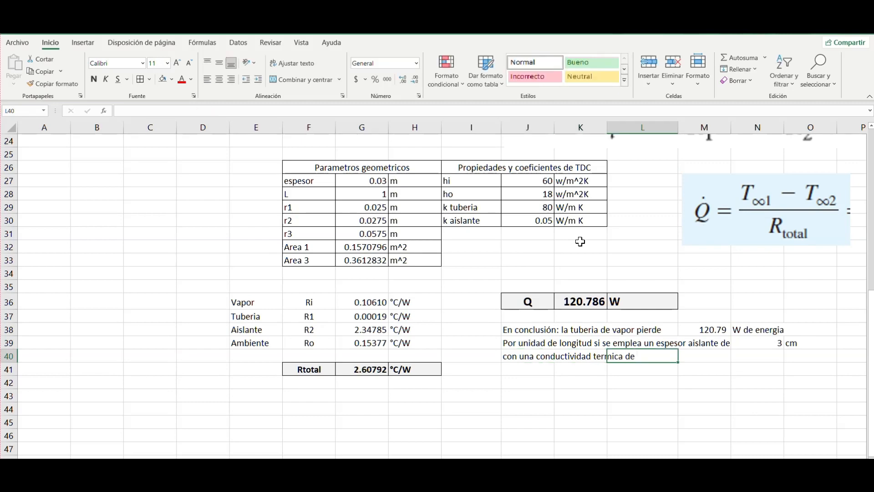
left_click(696, 359)
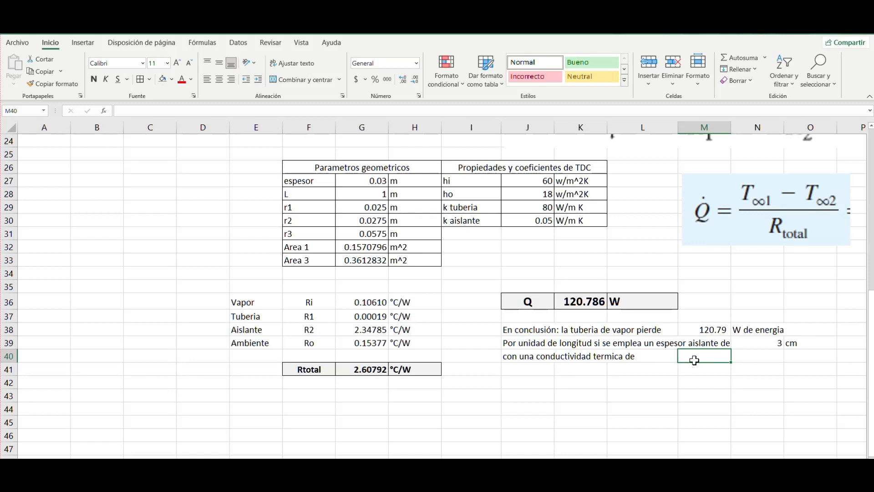
type("+")
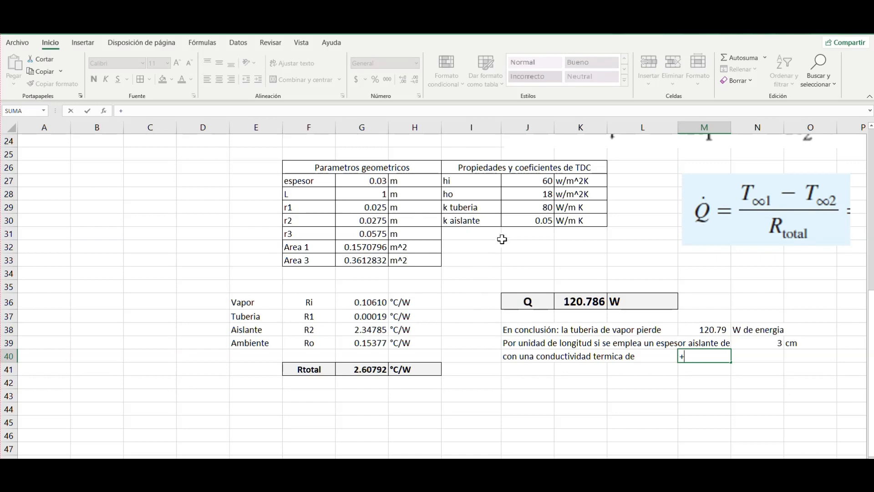
left_click(534, 222)
key("Return")
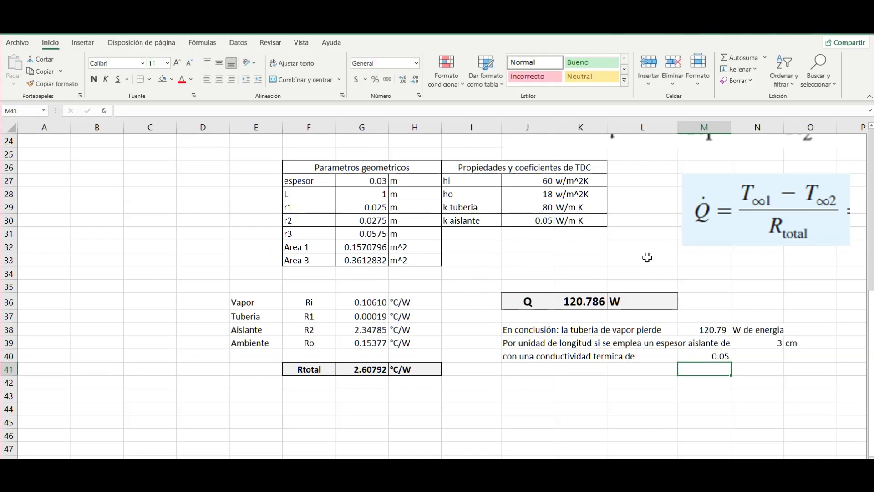
left_click(761, 353)
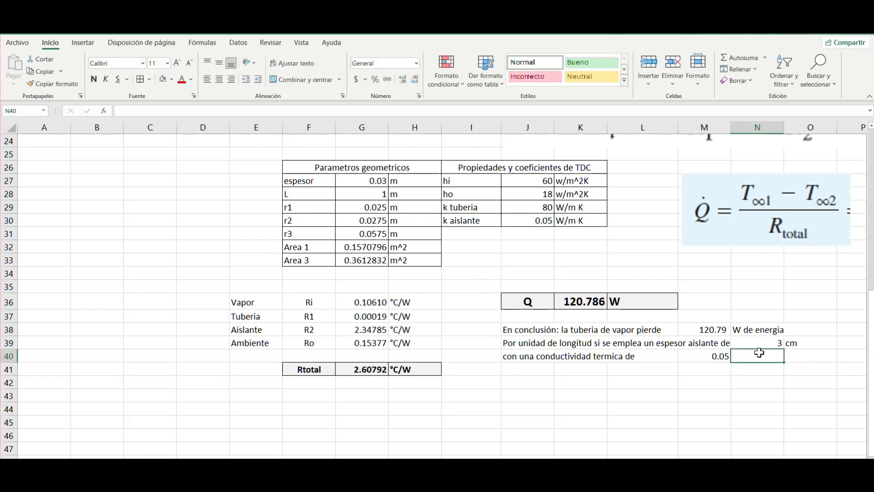
type("+")
left_click(580, 220)
key("Return")
left_click(648, 408)
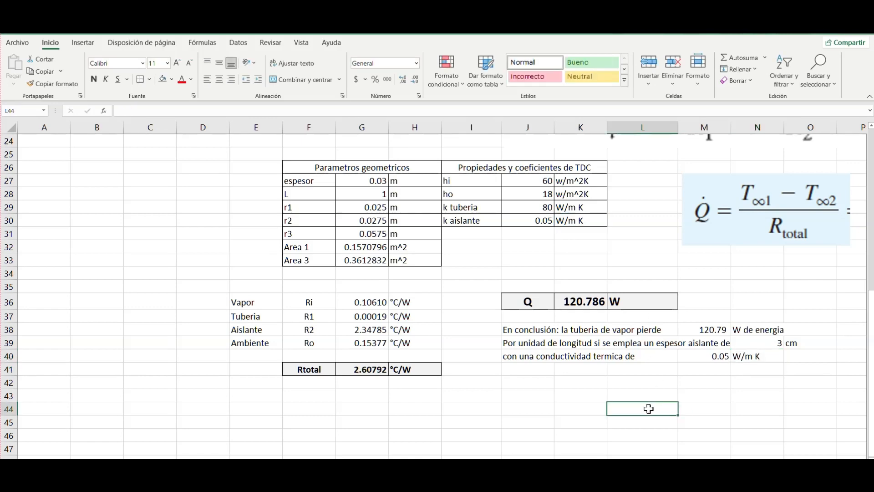
left_click_drag(534, 327, 788, 355)
left_click(742, 395)
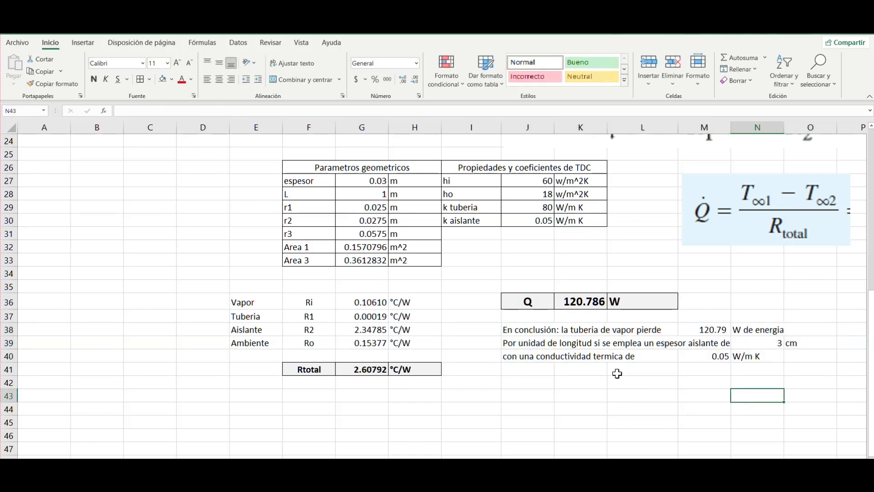
Set the insulation thickness in G27 to 0.05 m and check the linked heat loss, thickness and r3 cells
scroll(553, 403, "up", 1)
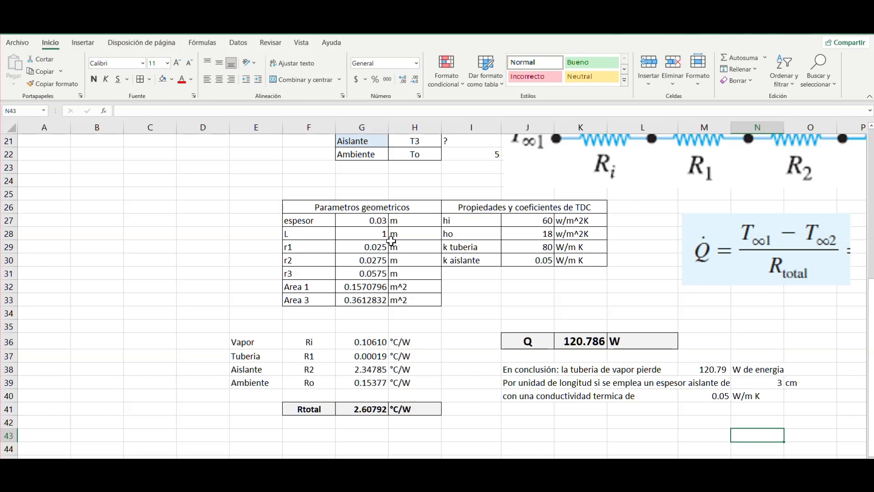
left_click(380, 222)
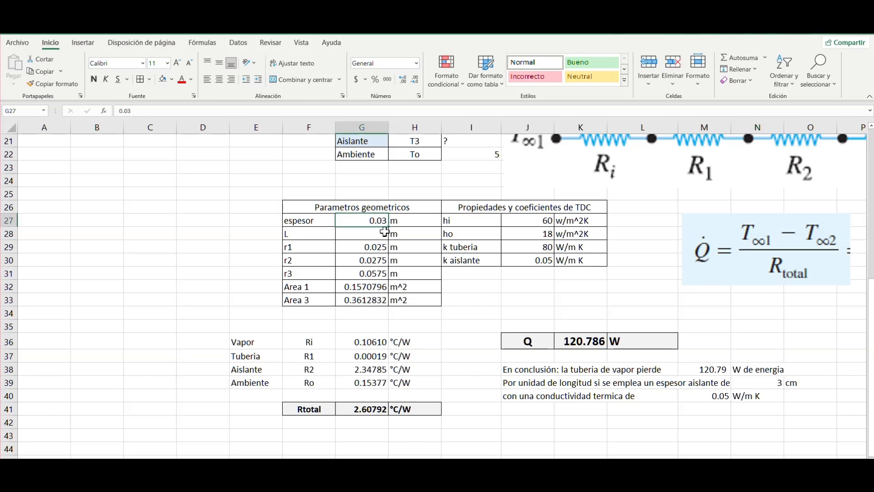
type("0.05")
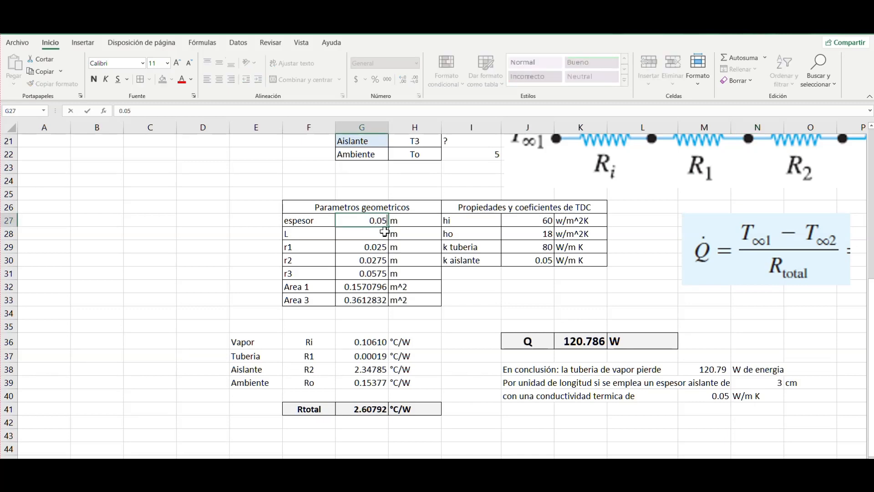
key("Return")
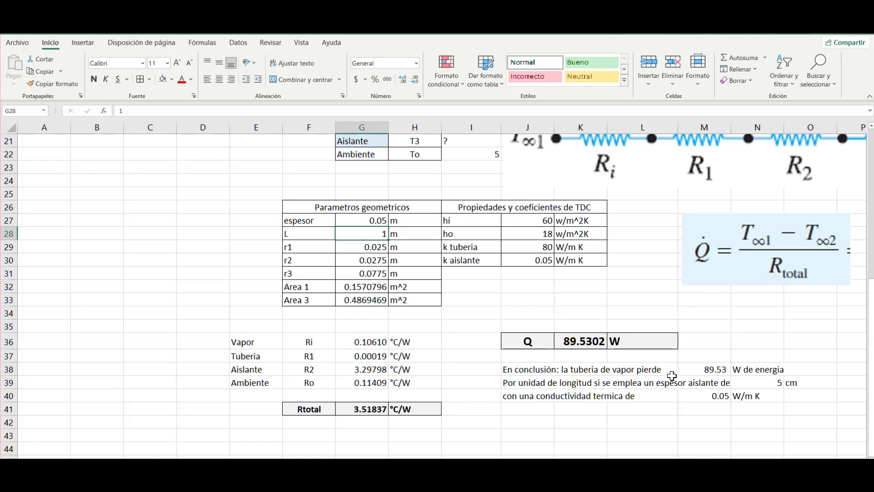
left_click(706, 370)
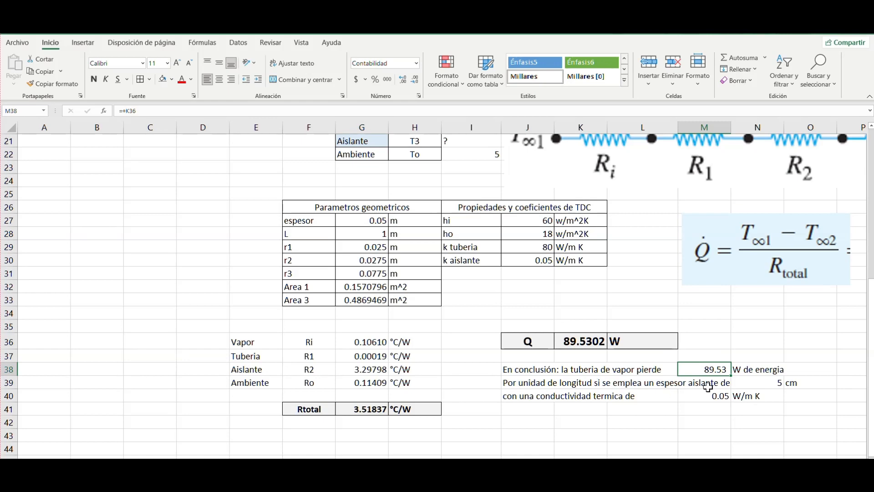
left_click(756, 384)
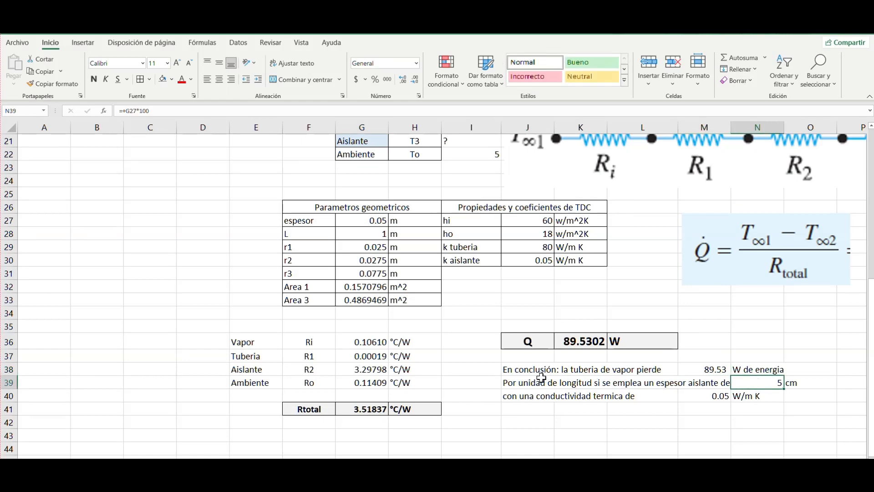
left_click(380, 273)
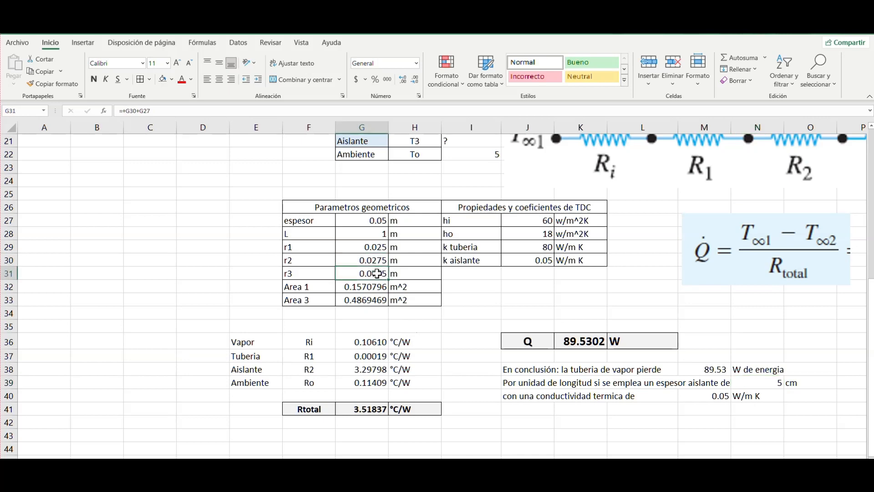
left_click(364, 230)
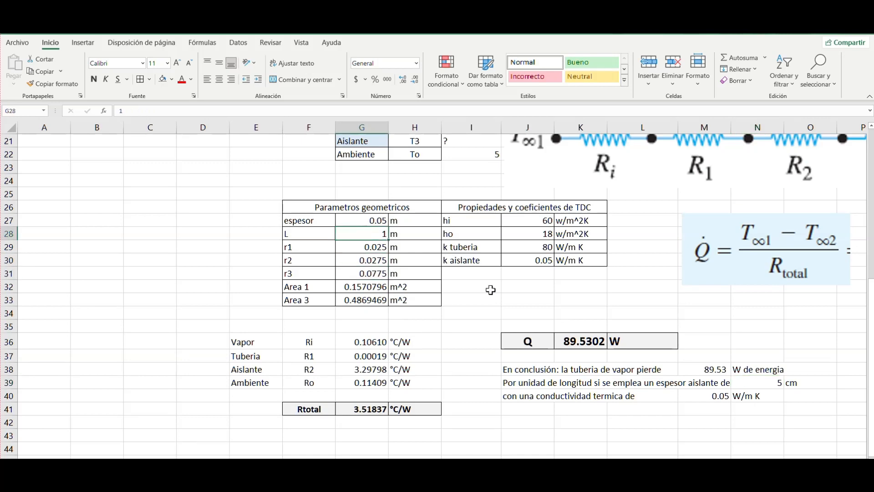
Set the k aislante value in J30 to 0.026 W/m K and check the linked heat loss in M38
left_click(462, 261)
left_click(535, 263)
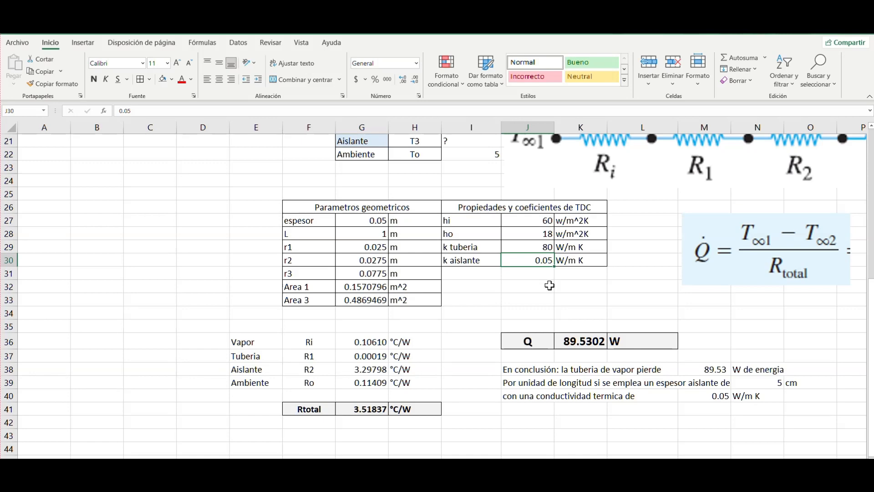
type("0.026")
key("Return")
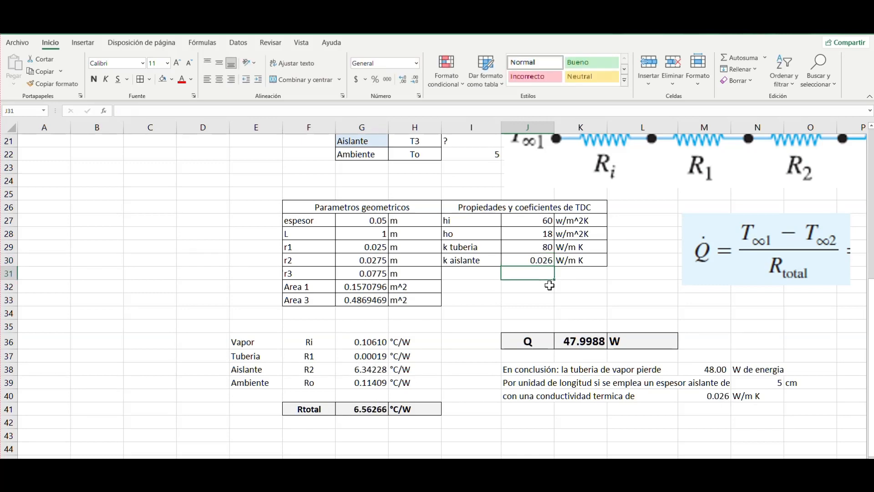
left_click(532, 259)
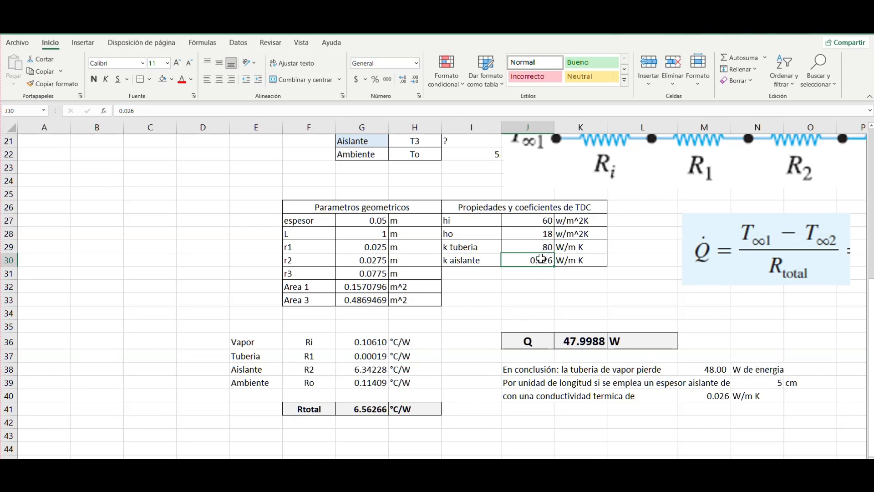
left_click(712, 370)
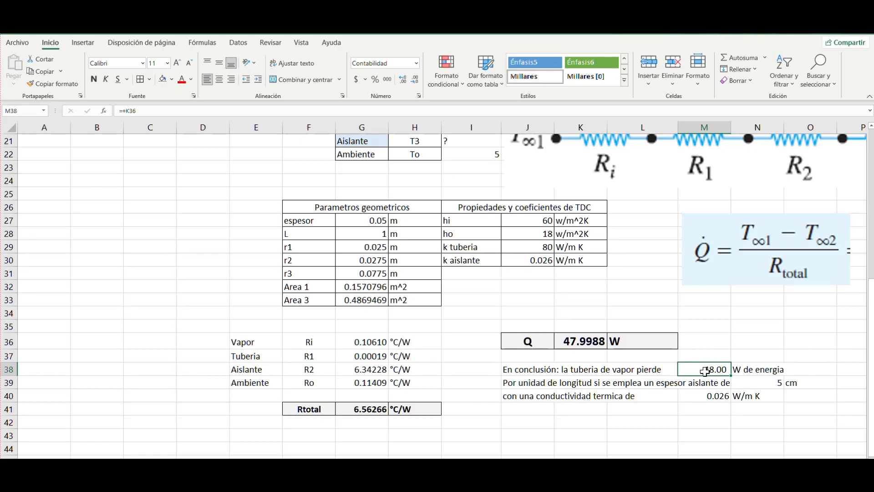
Set the insulation thickness in G27 to 0.1 m and check the linked heat loss in the conclusion
left_click(380, 223)
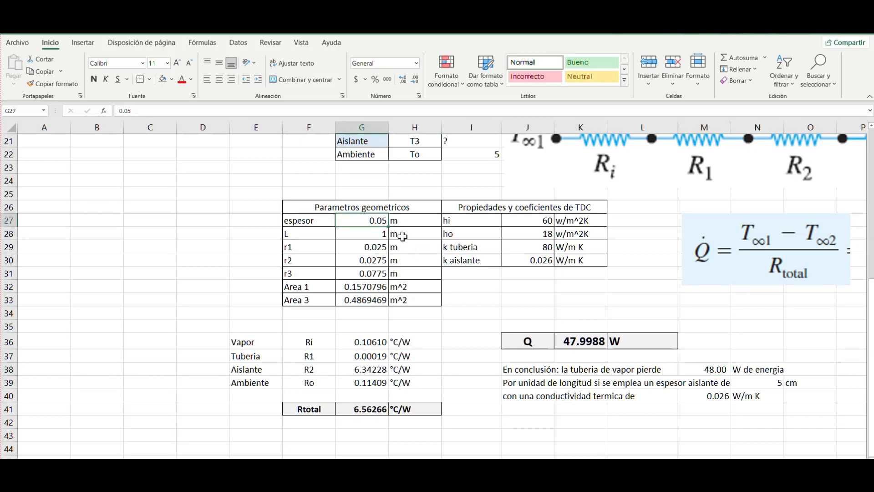
type("0.1")
key("Return")
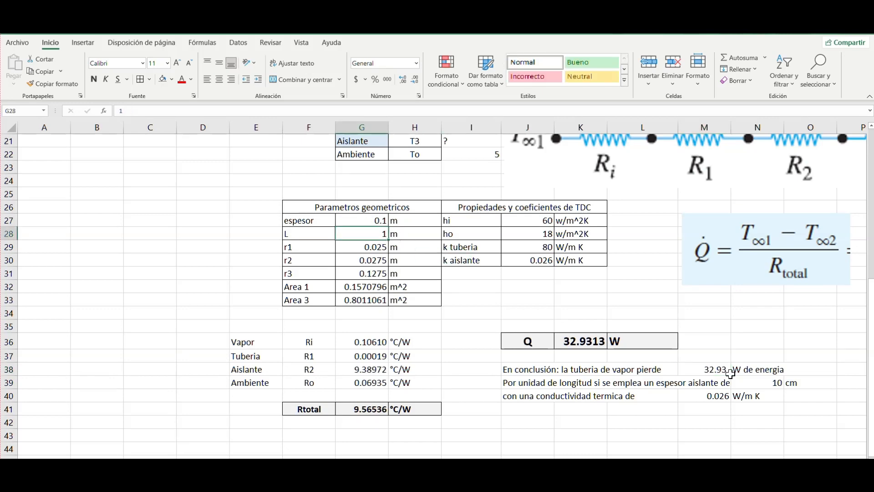
left_click(724, 370)
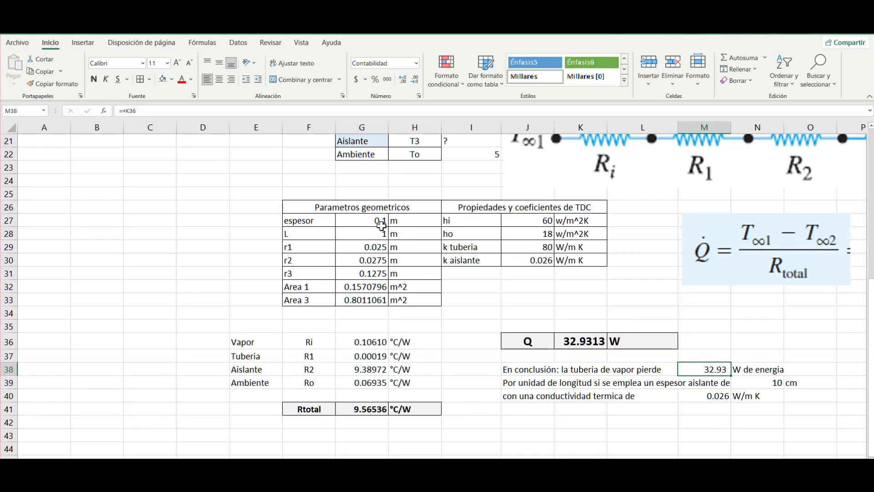
Set the espesor value in G27 back to 0.03 m
left_click(383, 226)
type("0.03")
key("Return")
Set the k aislante value in J30 back to 0.05 W/m K
key("Right")
key("Right")
key("Right")
key("Right")
key("Down")
key("Down")
key("Left")
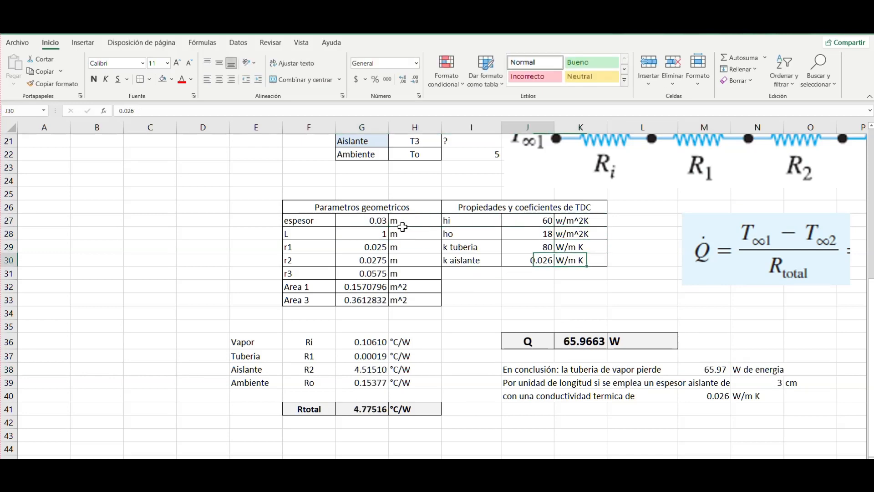
type("0.0")
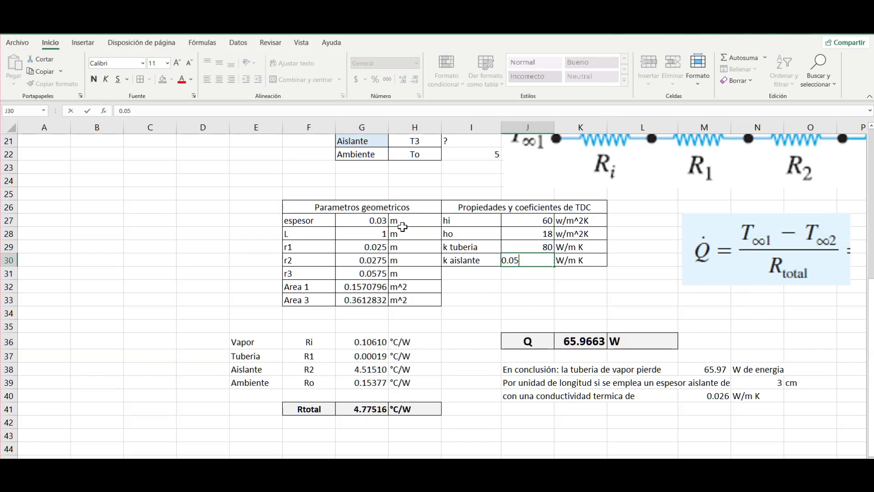
type("5")
key("ctrl+Return")
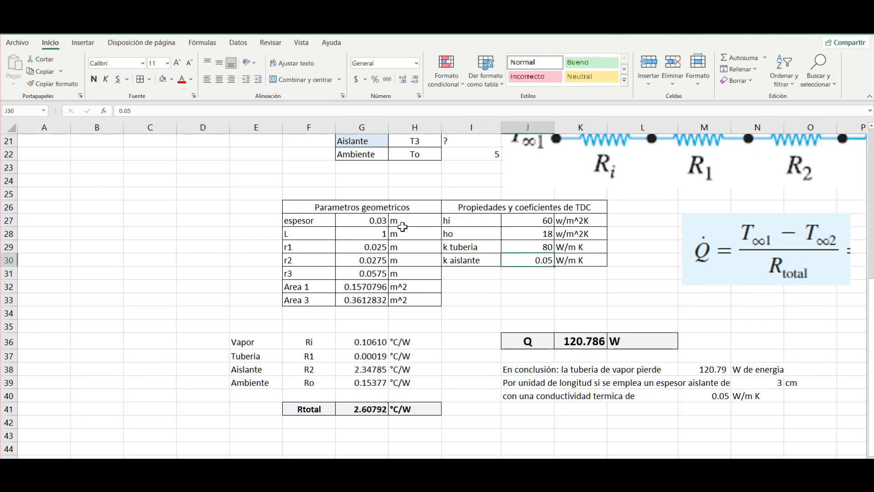